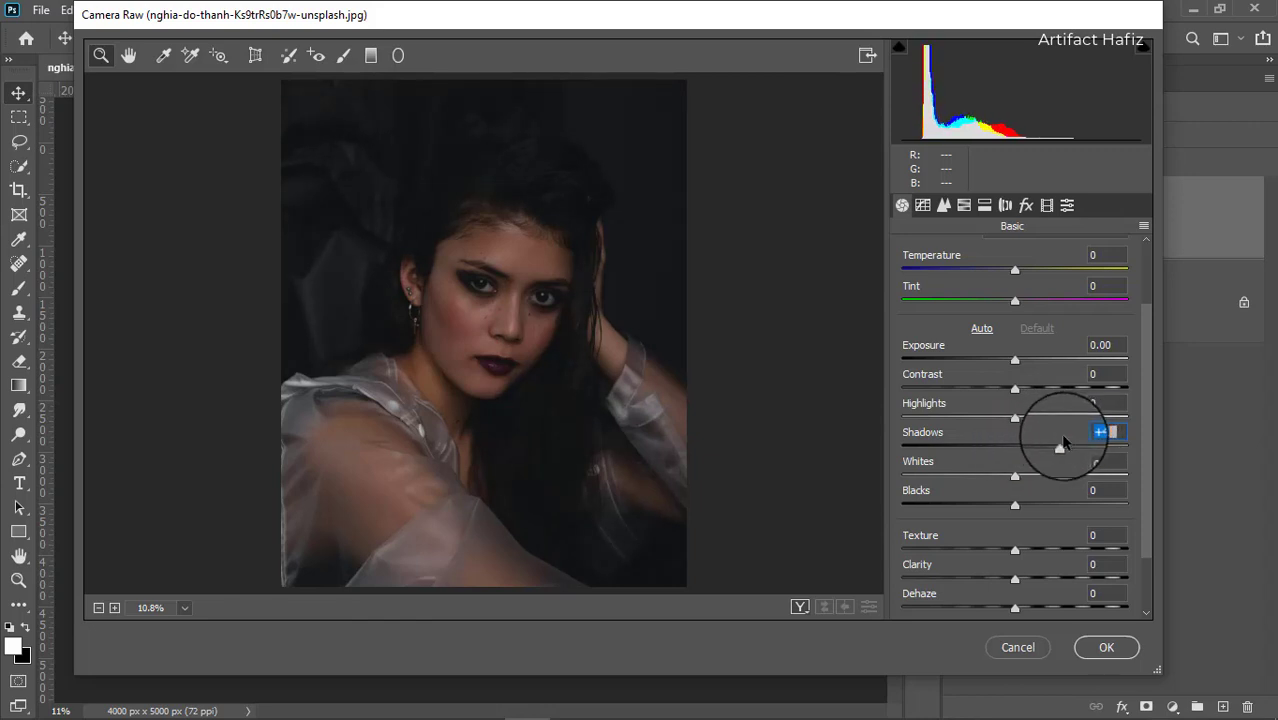
In the Basic panel, set Blacks to -5, Whites to +32, Highlights to +18 and Exposure to +0.15.
left_click(1013, 506)
left_click_drag(1013, 507, 1053, 479)
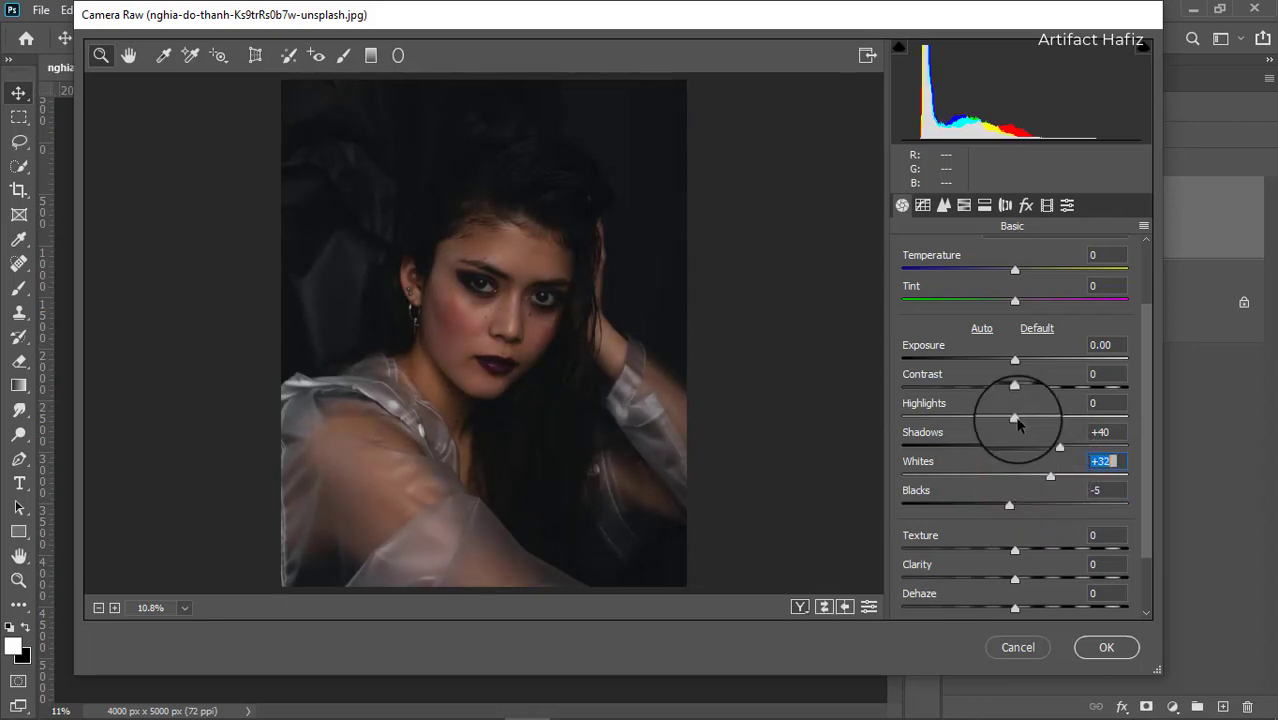
left_click_drag(997, 418, 1035, 421)
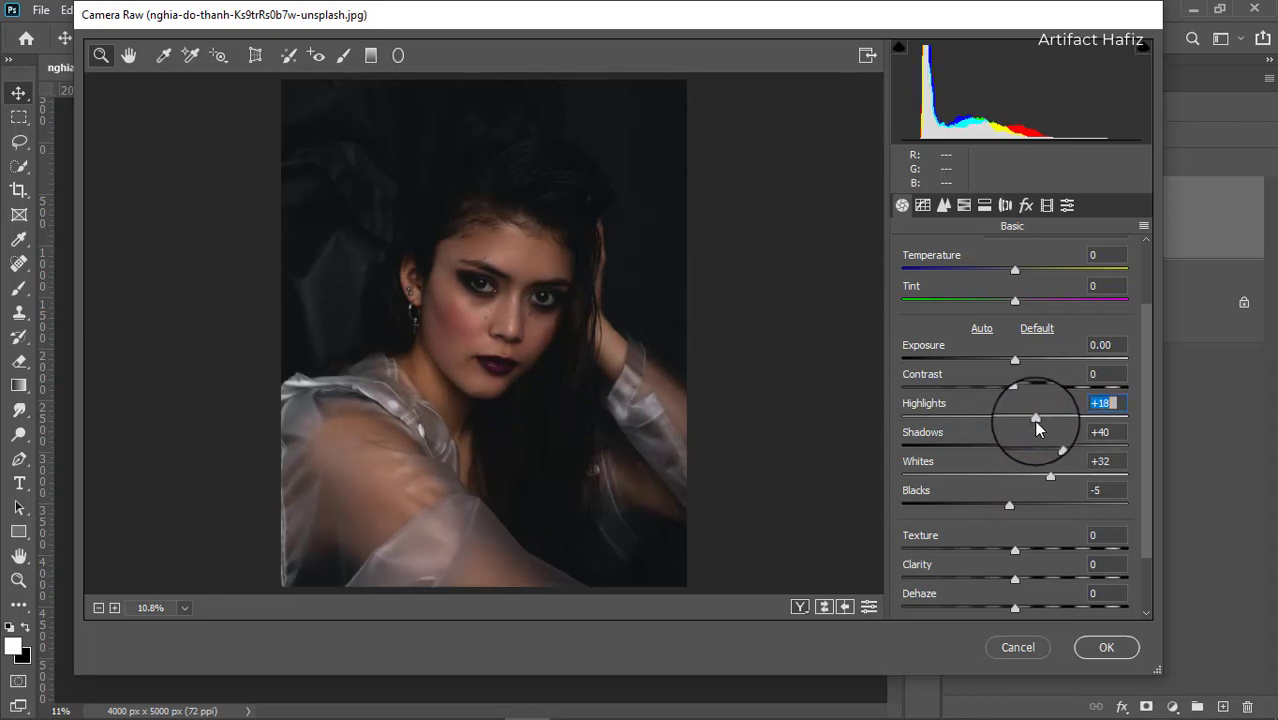
scroll(990, 420, "up", 2)
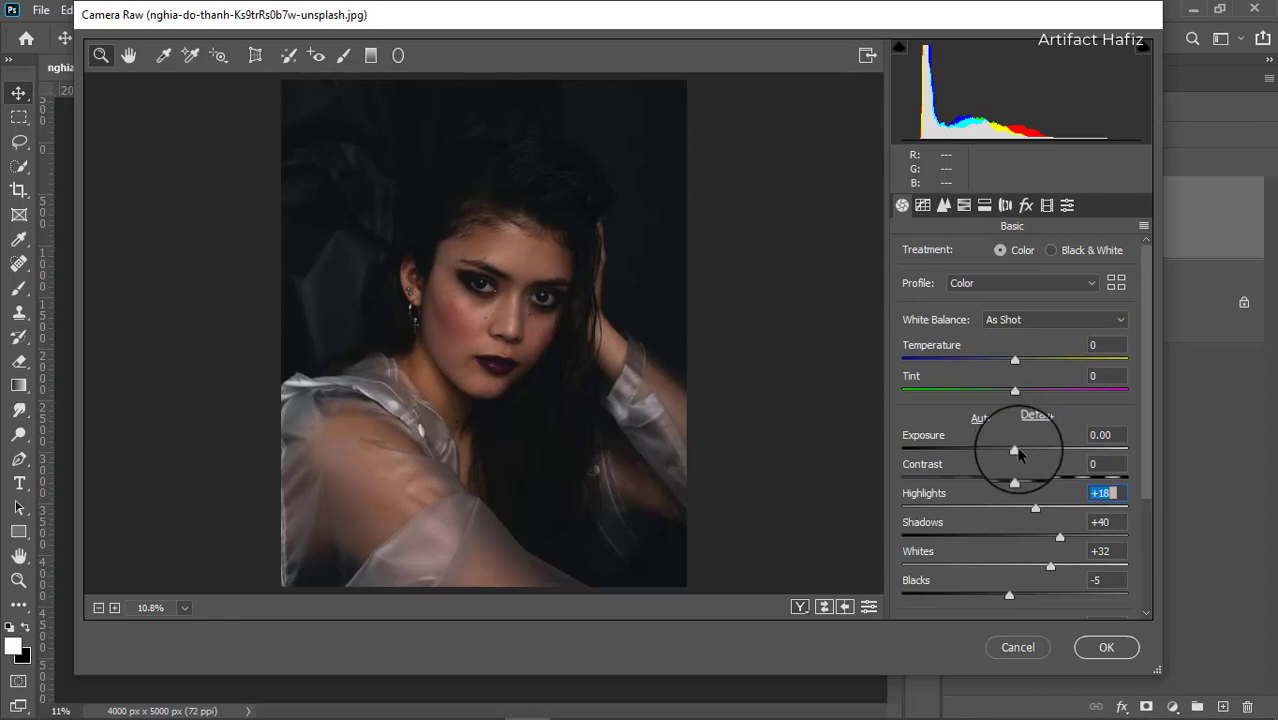
left_click_drag(1015, 452, 1016, 450)
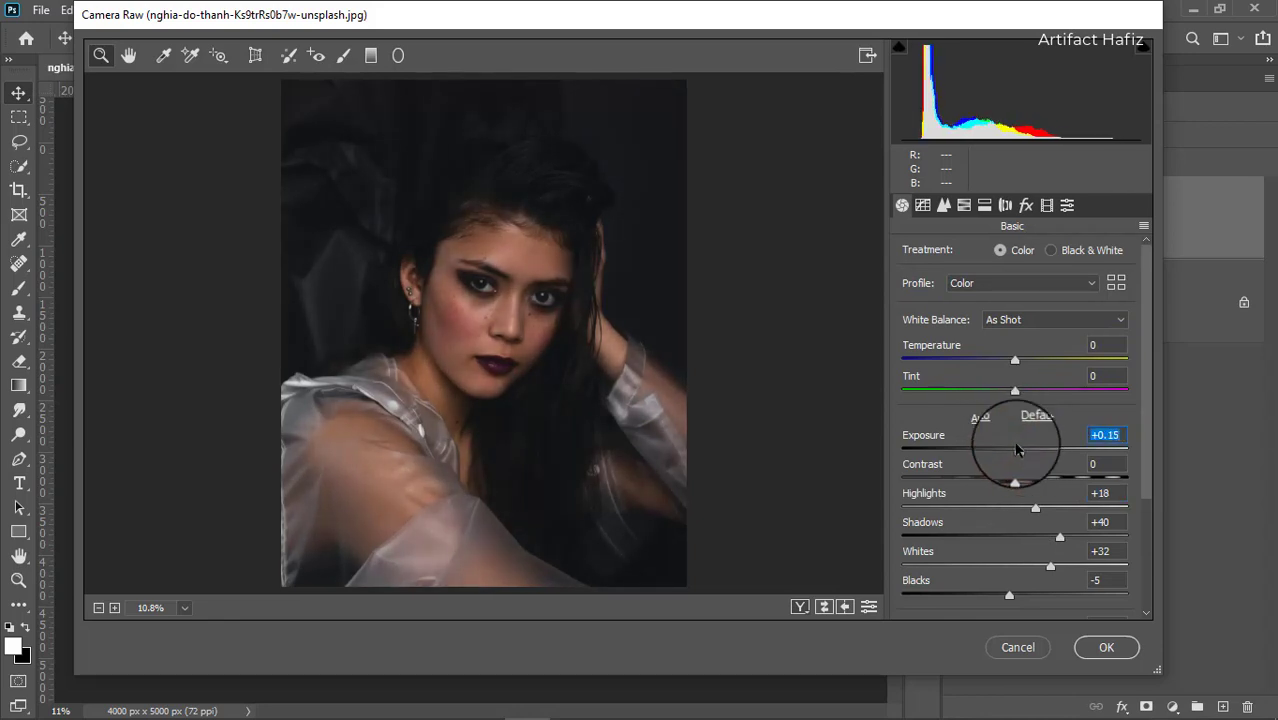
Raise Vibrance to +5 and Clarity to +8 in the Basic panel.
scroll(1005, 466, "down", 3)
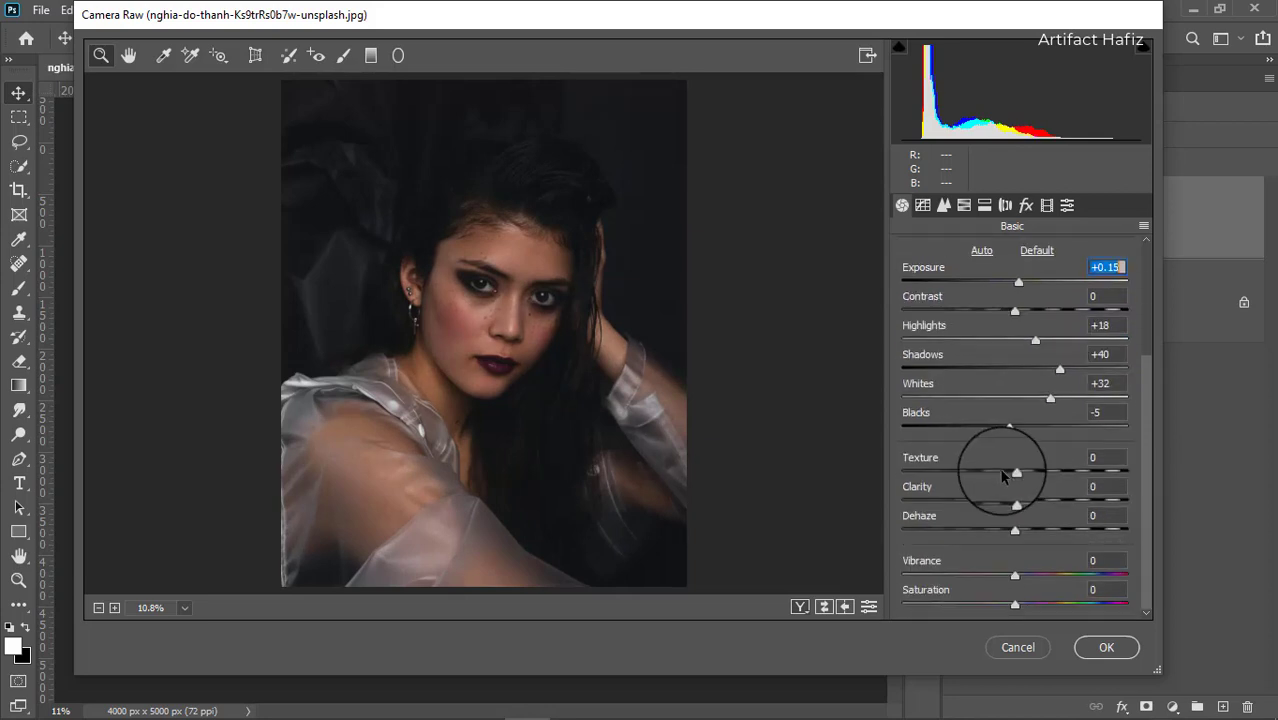
left_click_drag(1014, 578, 1019, 580)
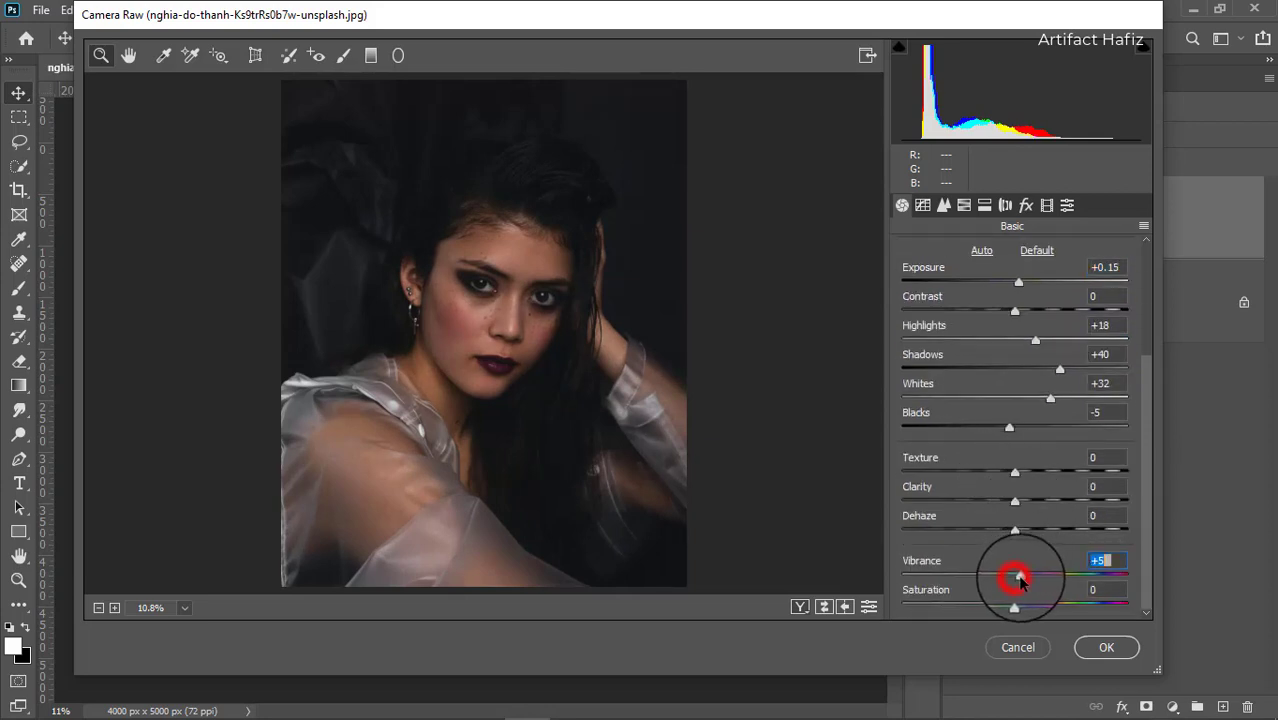
mouse_move(1014, 500)
left_mouse_down()
mouse_move(1033, 513)
mouse_move(1023, 504)
left_mouse_up()
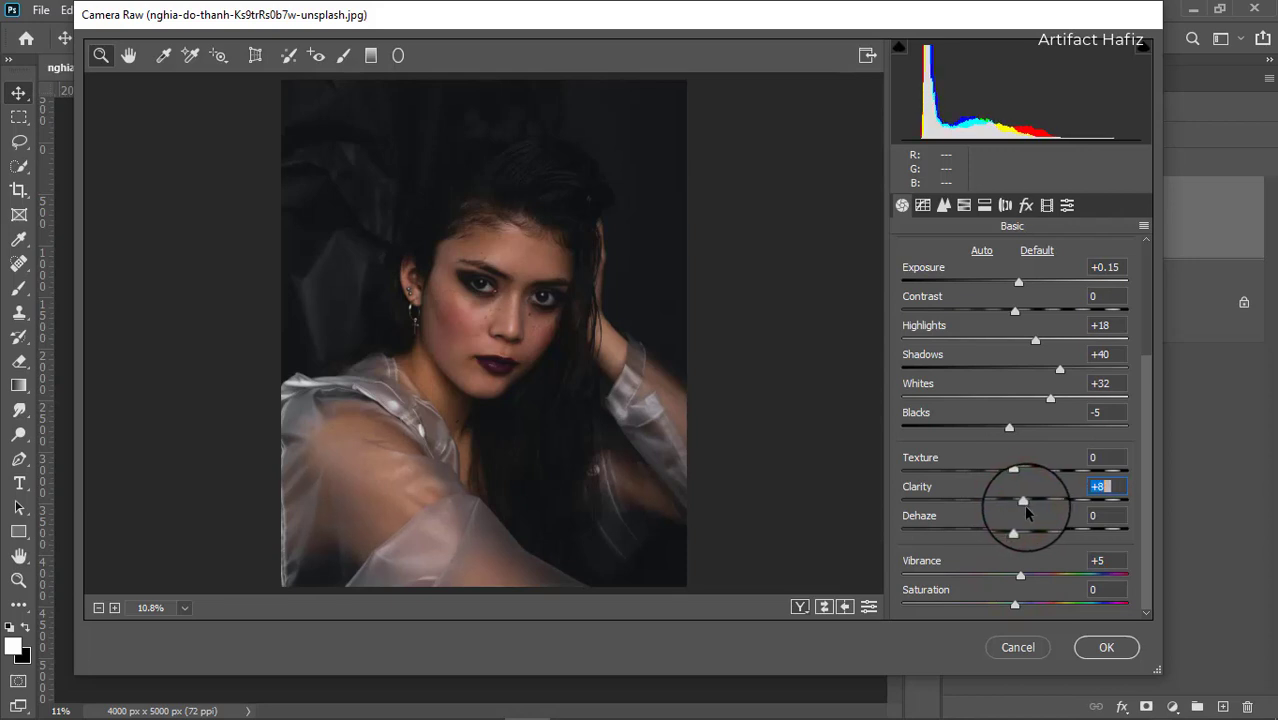
In HSL Saturation, set Reds to -7, Yellows to -25, Greens to -68, Aquas to +100 and Blues to +100.
left_click(964, 204)
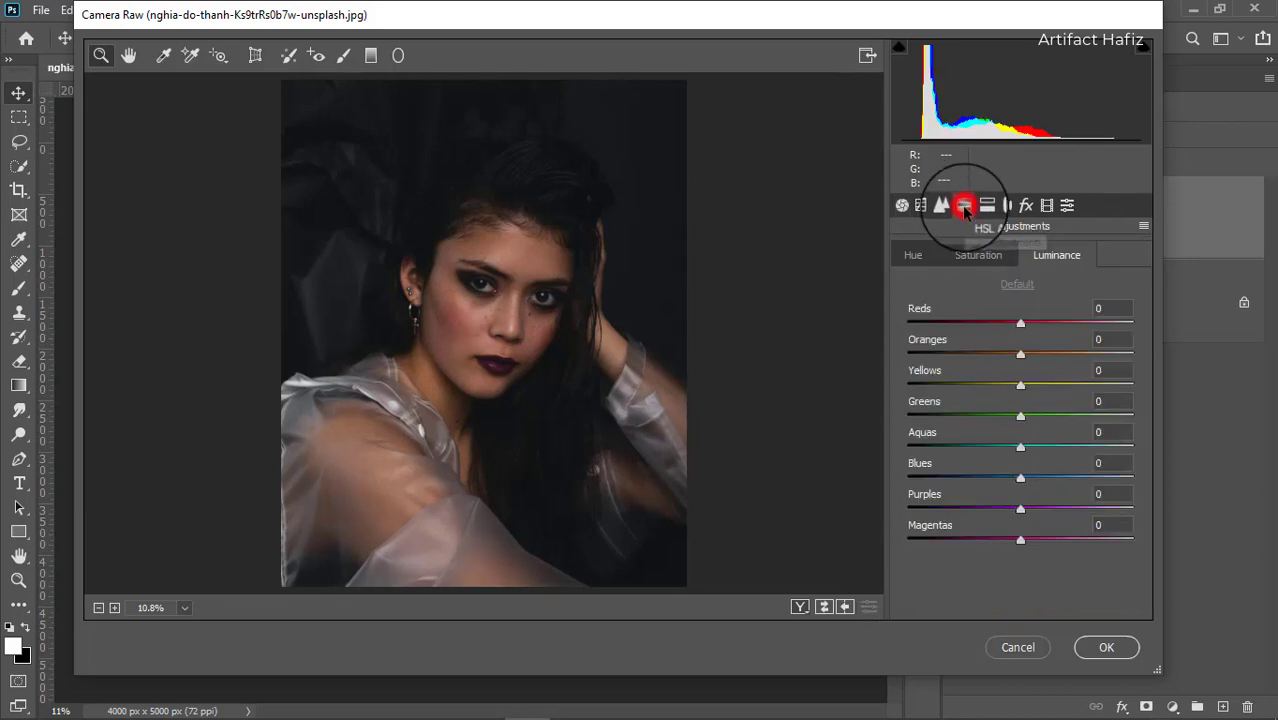
left_click(966, 260)
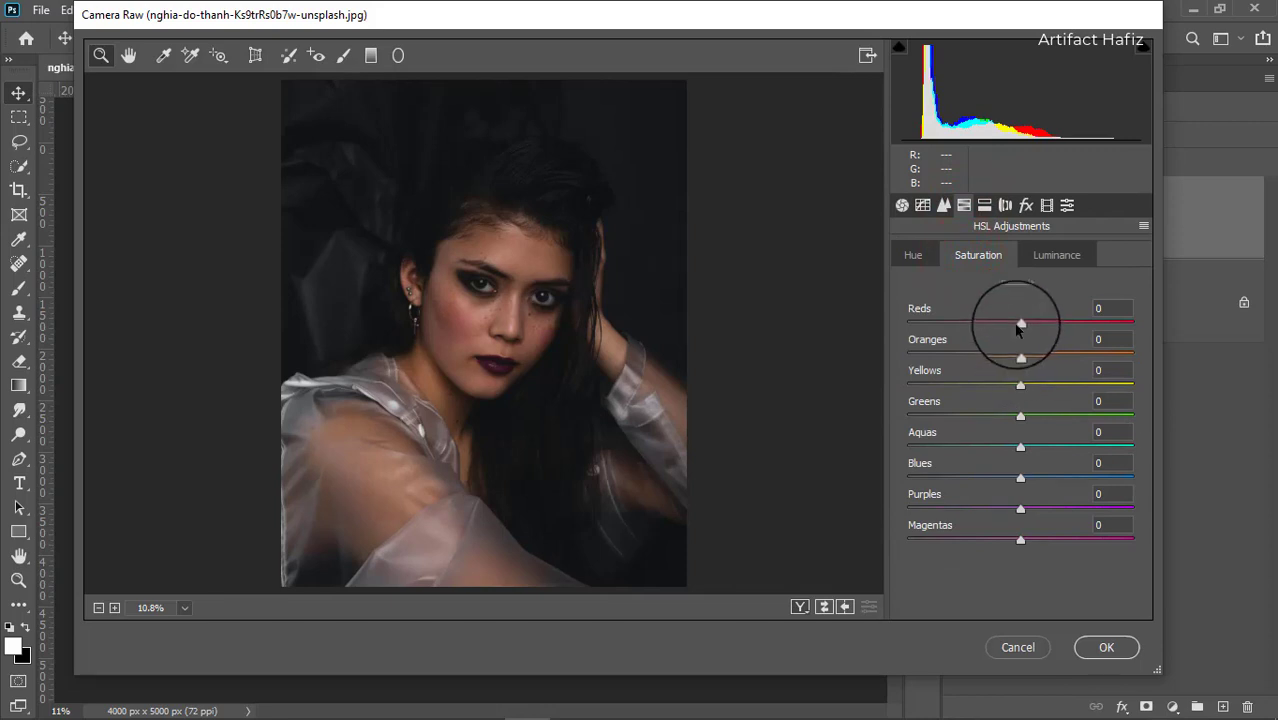
left_click_drag(1020, 326, 1009, 333)
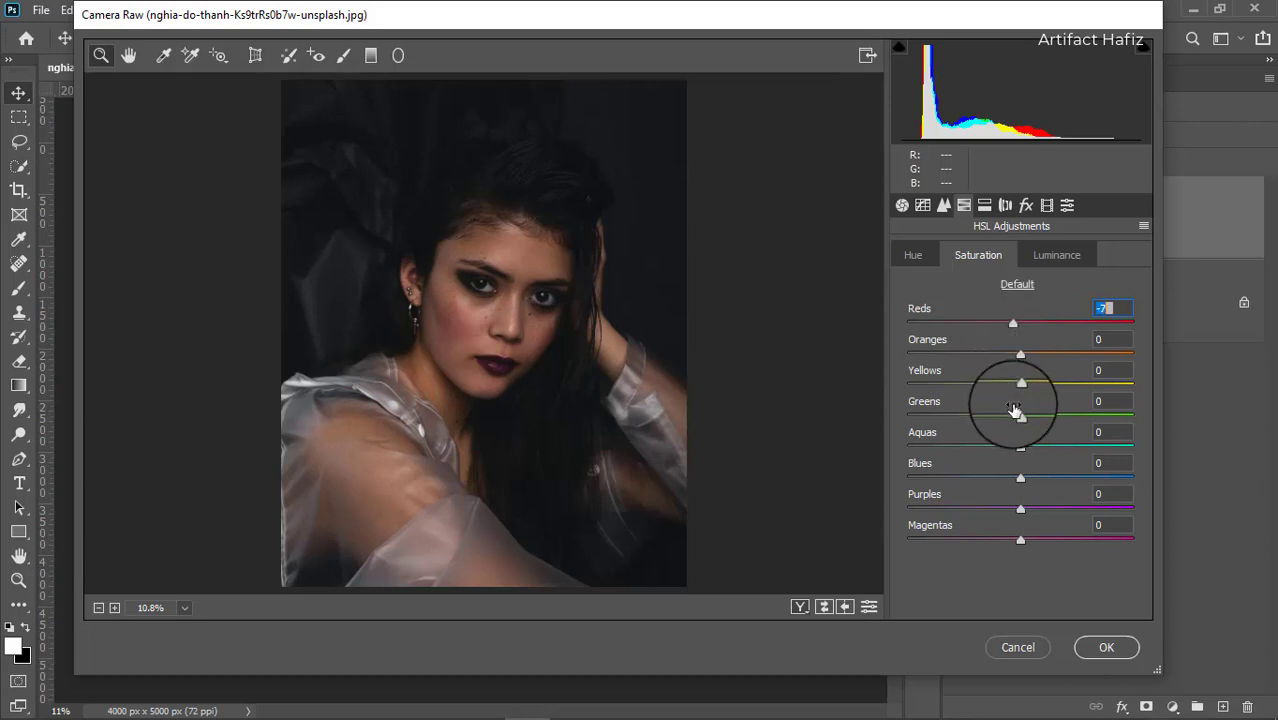
left_click_drag(1020, 385, 903, 420)
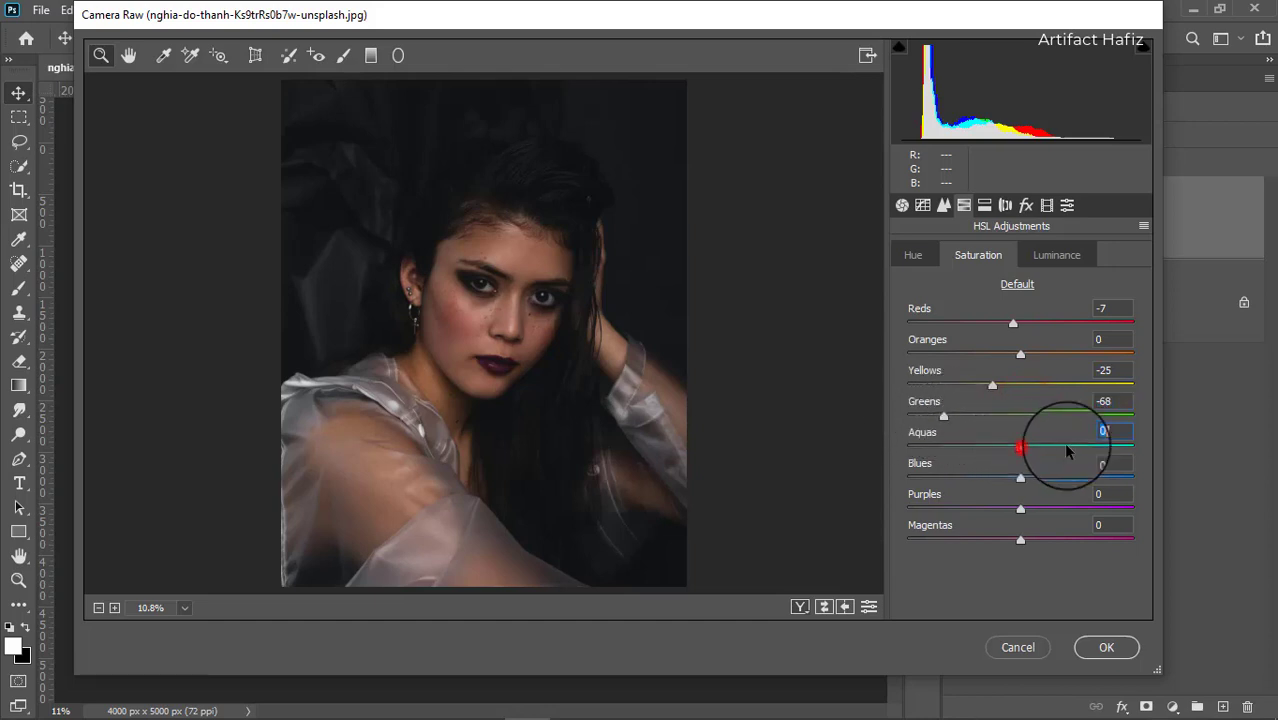
left_click_drag(1065, 446, 910, 445)
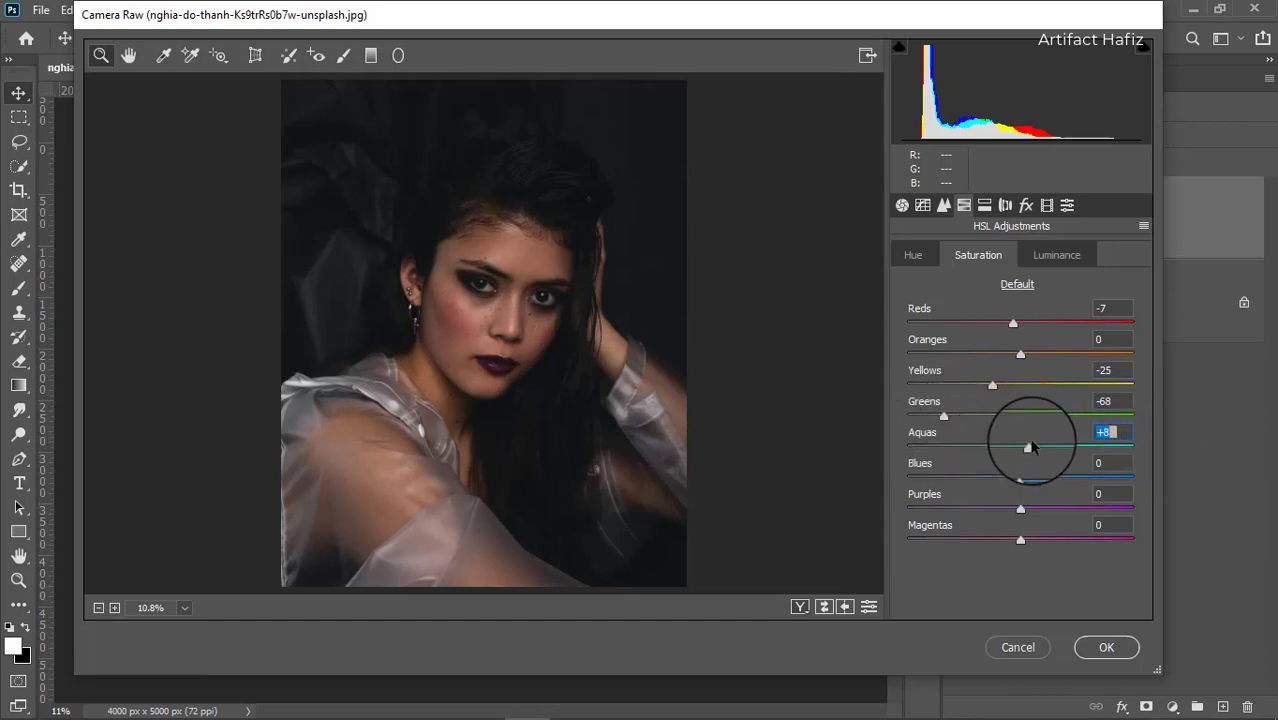
left_click_drag(1032, 447, 1115, 444)
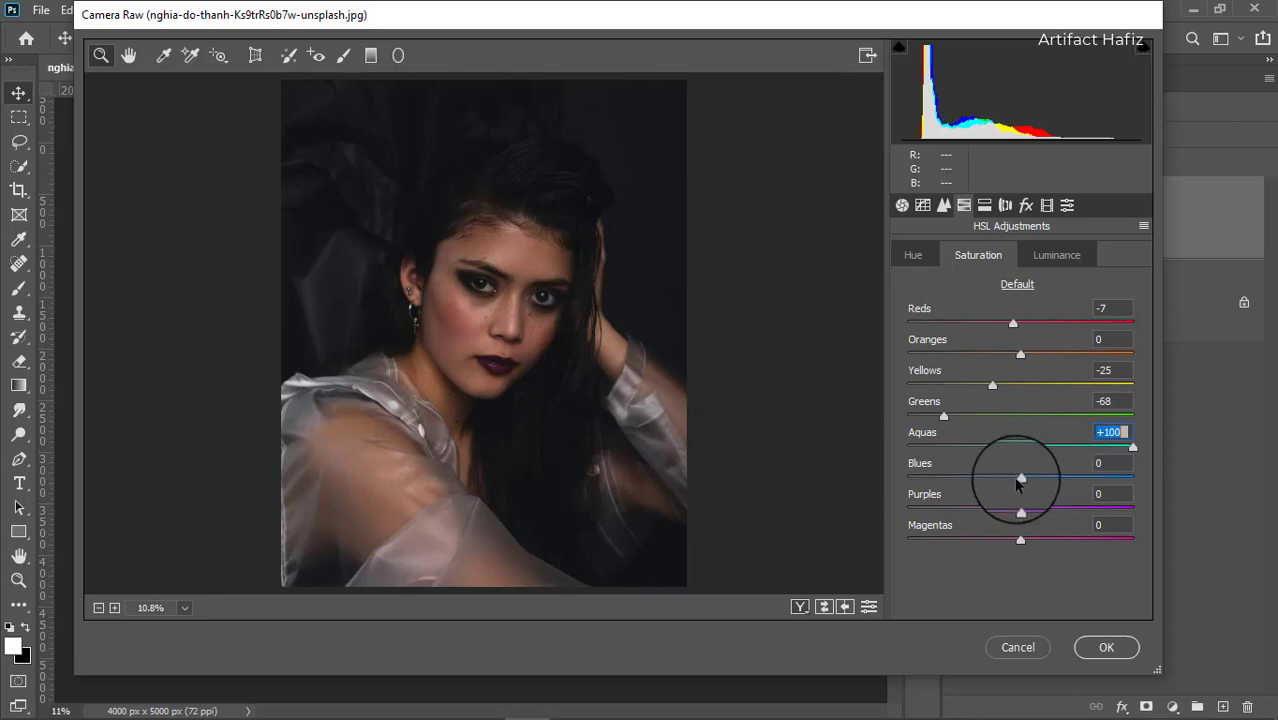
left_click_drag(1020, 479, 1175, 487)
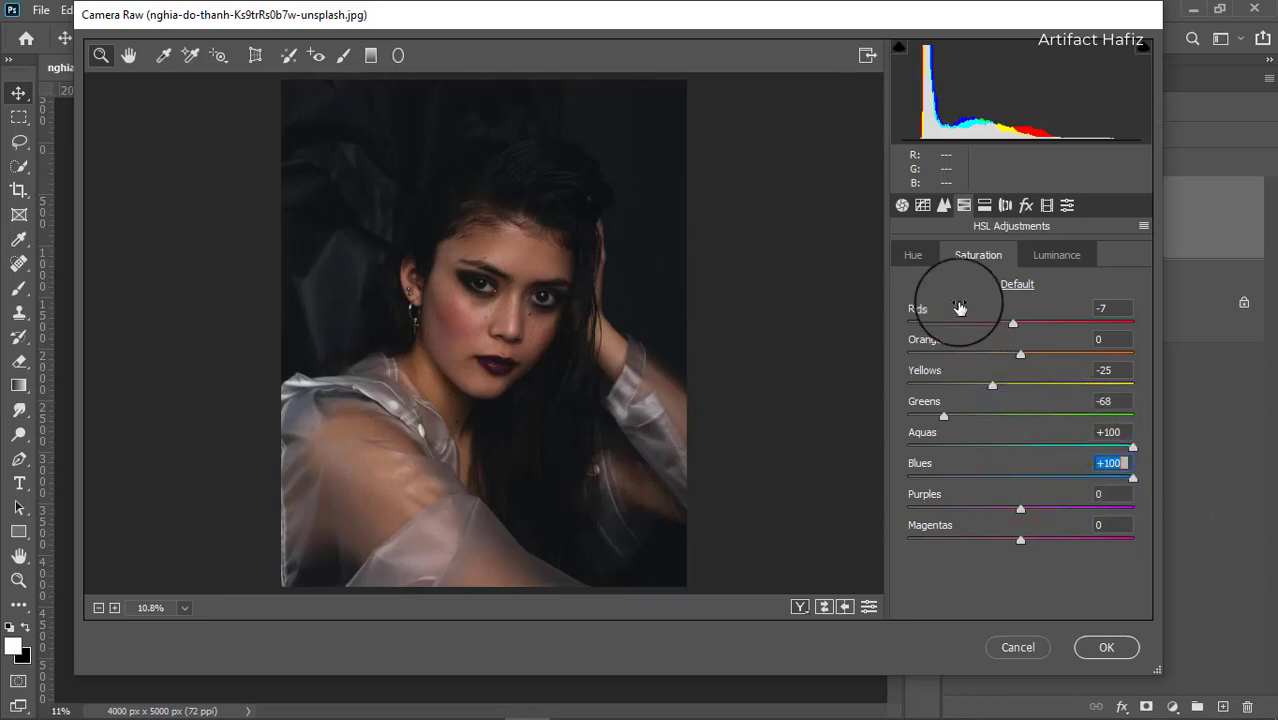
Set Oranges luminance to +23, and in HSL Hue set Oranges to -3, Aquas to +100 and Blues to +9.
left_click(1031, 258)
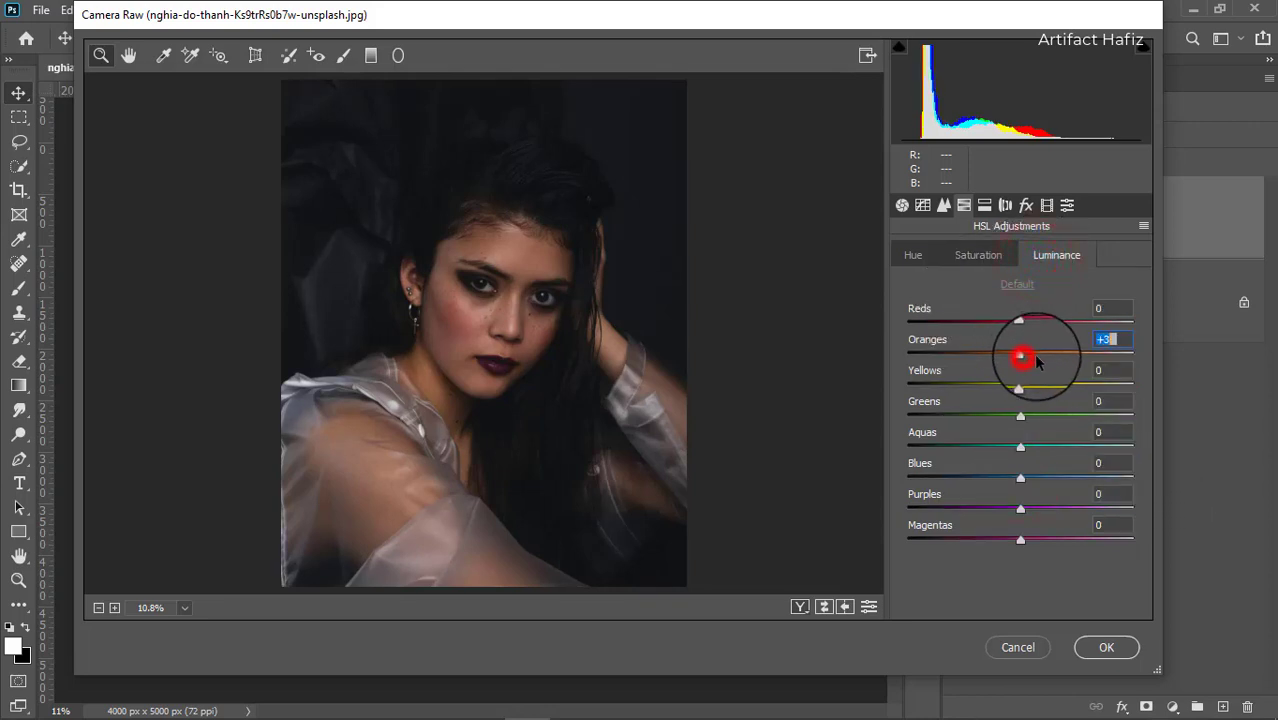
mouse_move(1036, 356)
left_mouse_down()
mouse_move(1057, 368)
mouse_move(1047, 354)
left_mouse_up()
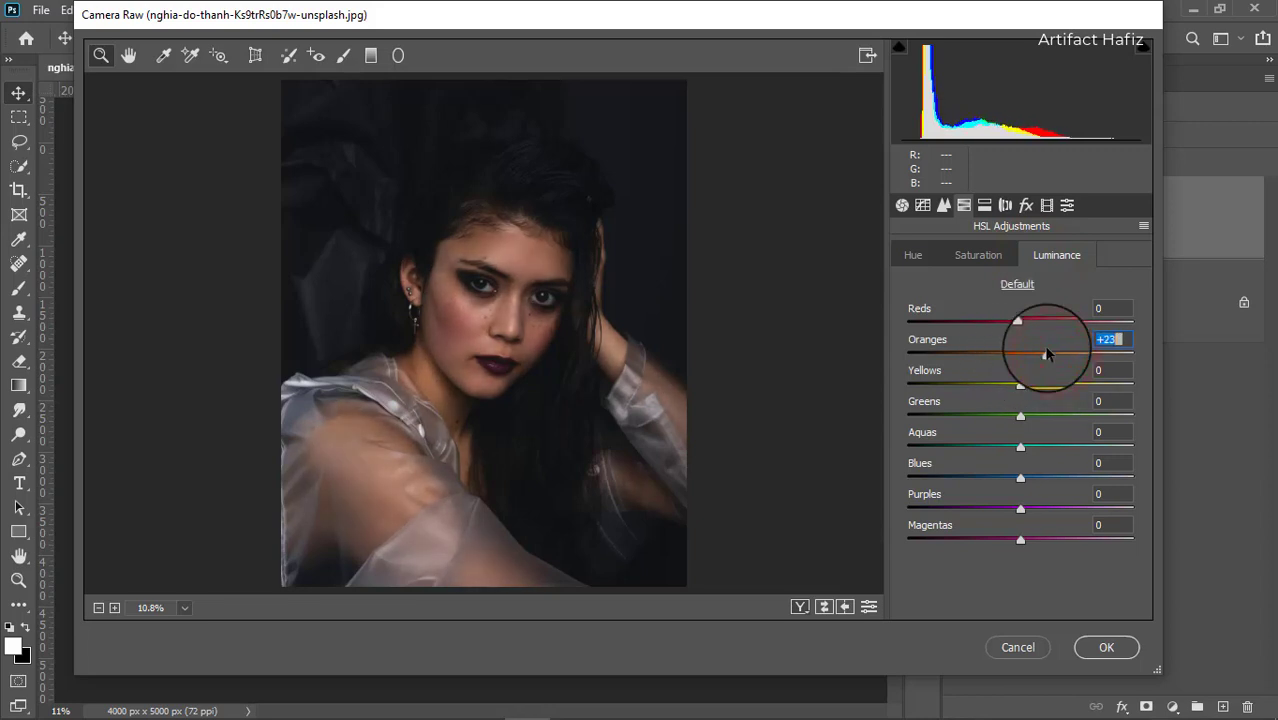
left_click(922, 257)
left_click_drag(1020, 354, 1018, 359)
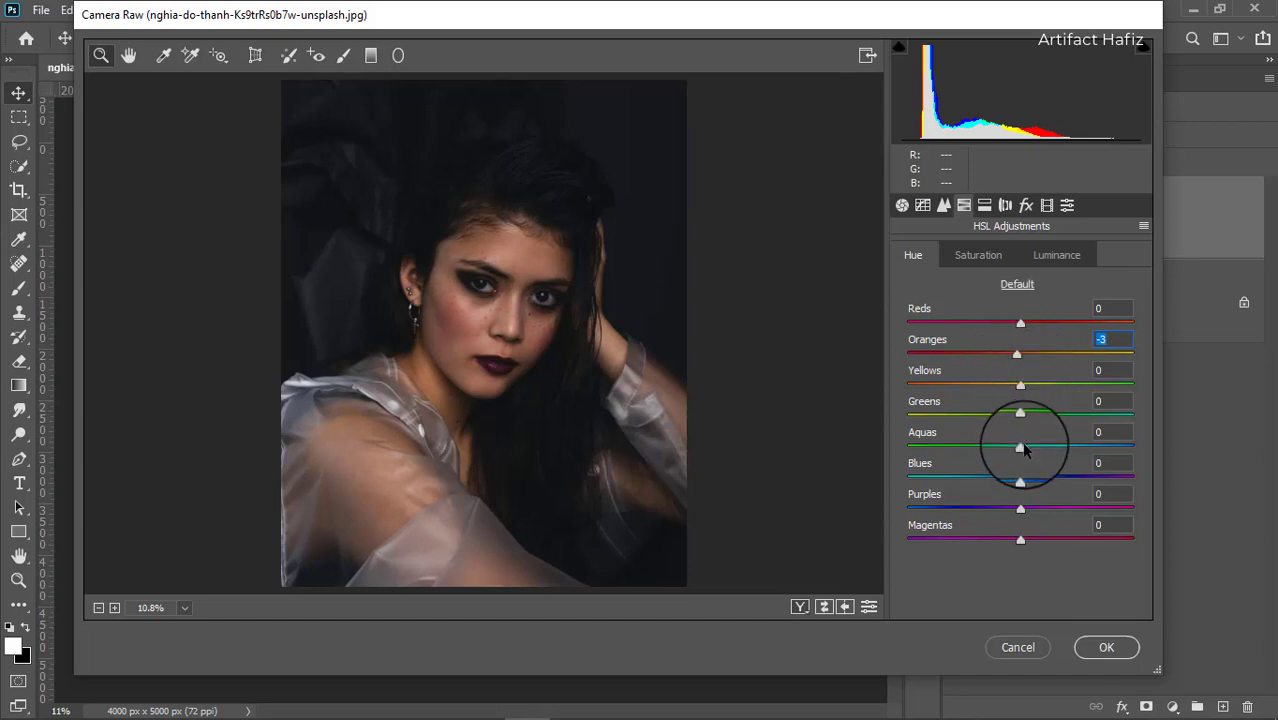
left_click_drag(1023, 441, 1104, 442)
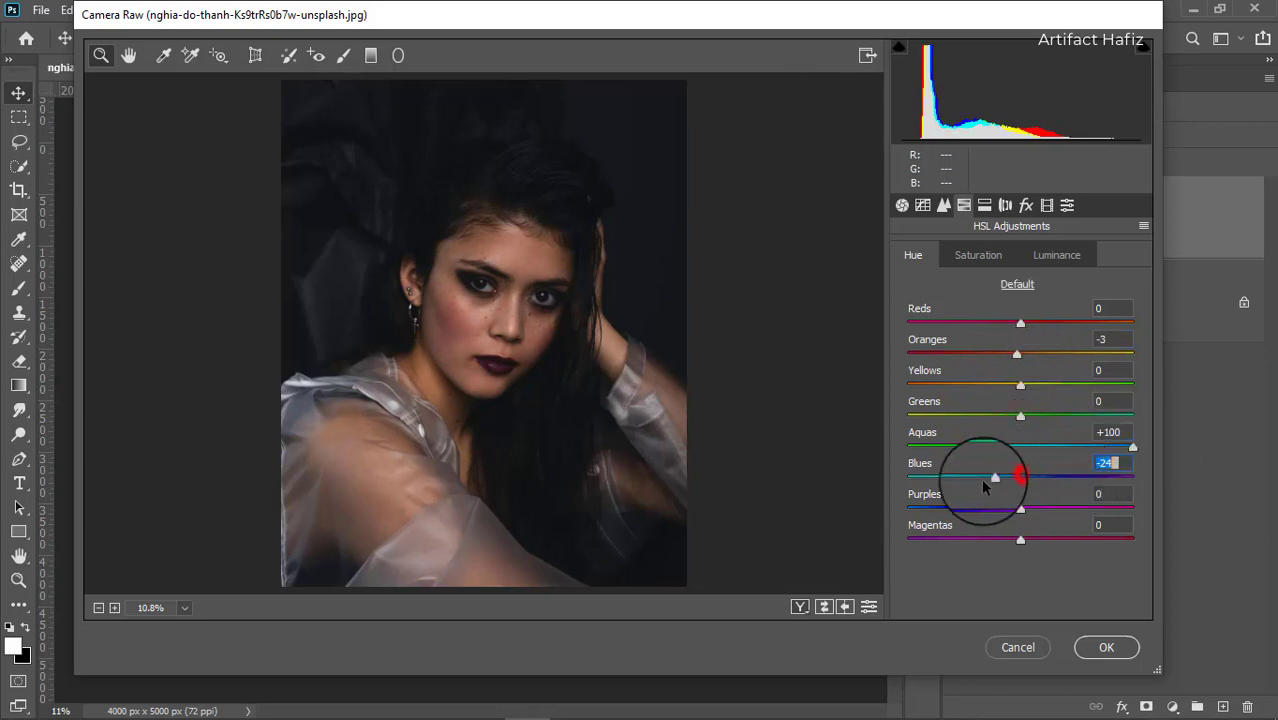
left_click_drag(983, 485, 1033, 477)
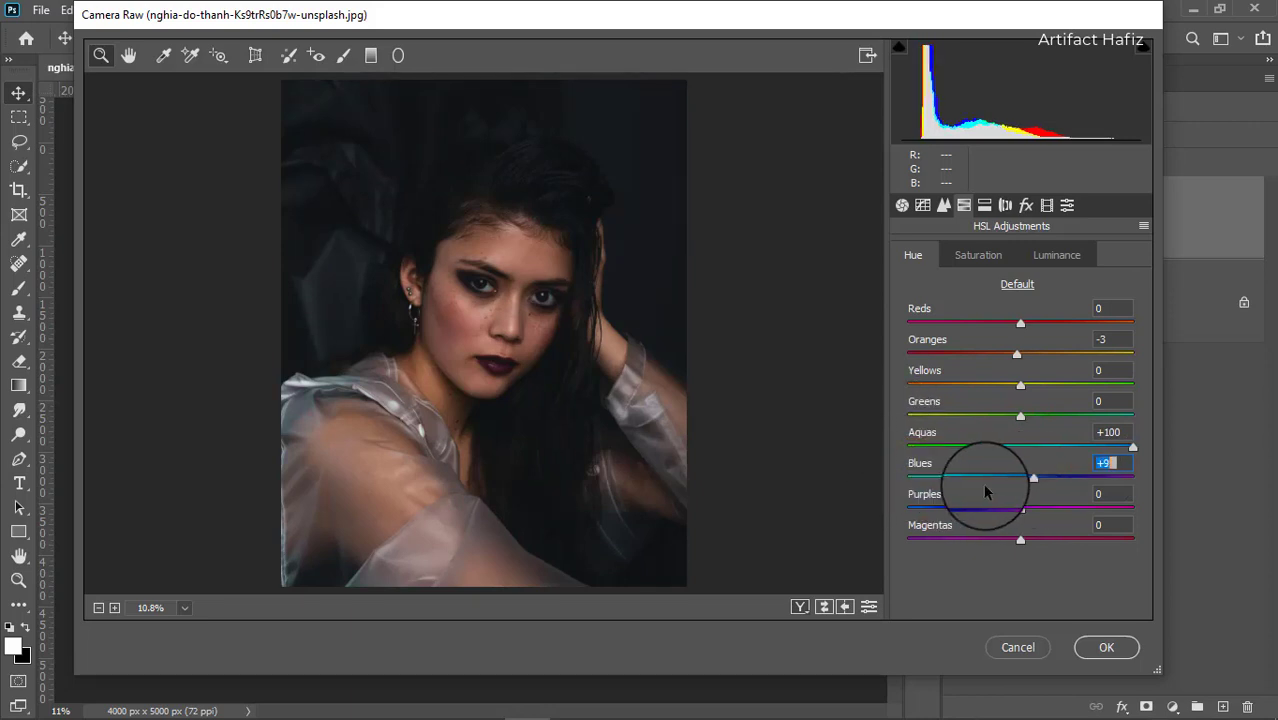
Split-tone the highlights with Hue 53, Saturation 8 and the shadows with Hue 203, Saturation 15.
left_click(985, 207)
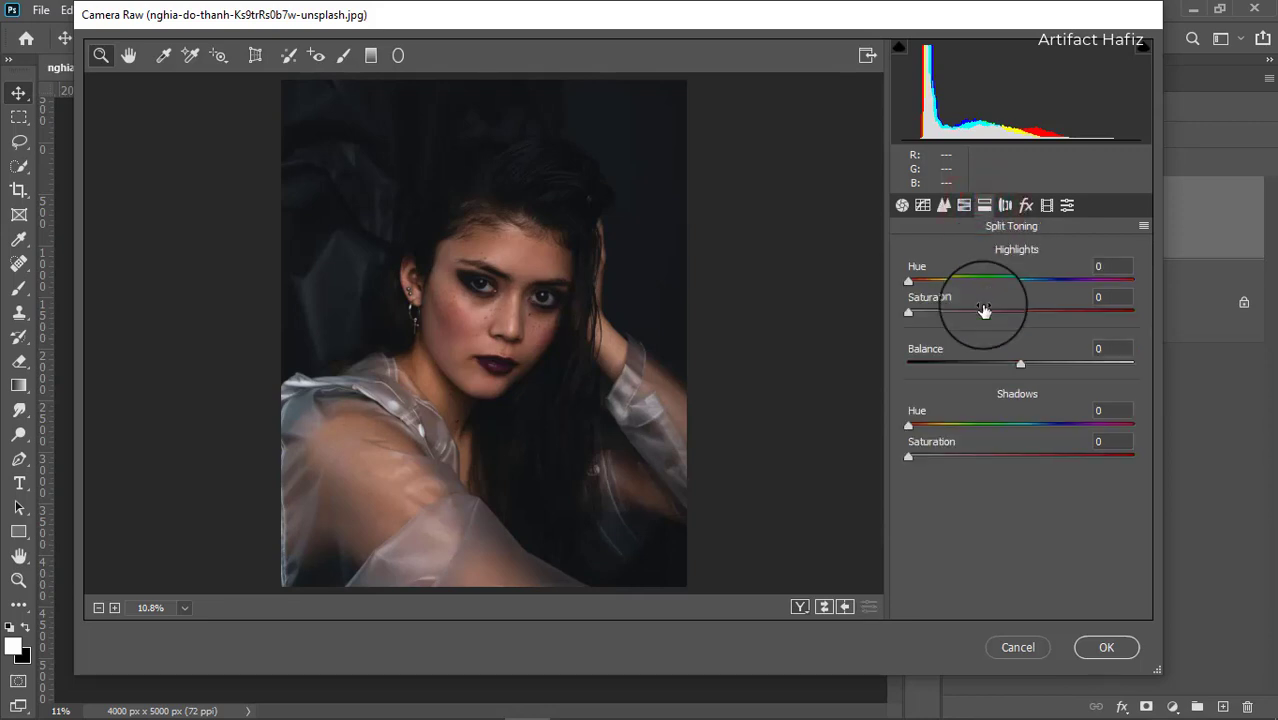
left_click_drag(907, 313, 1010, 312)
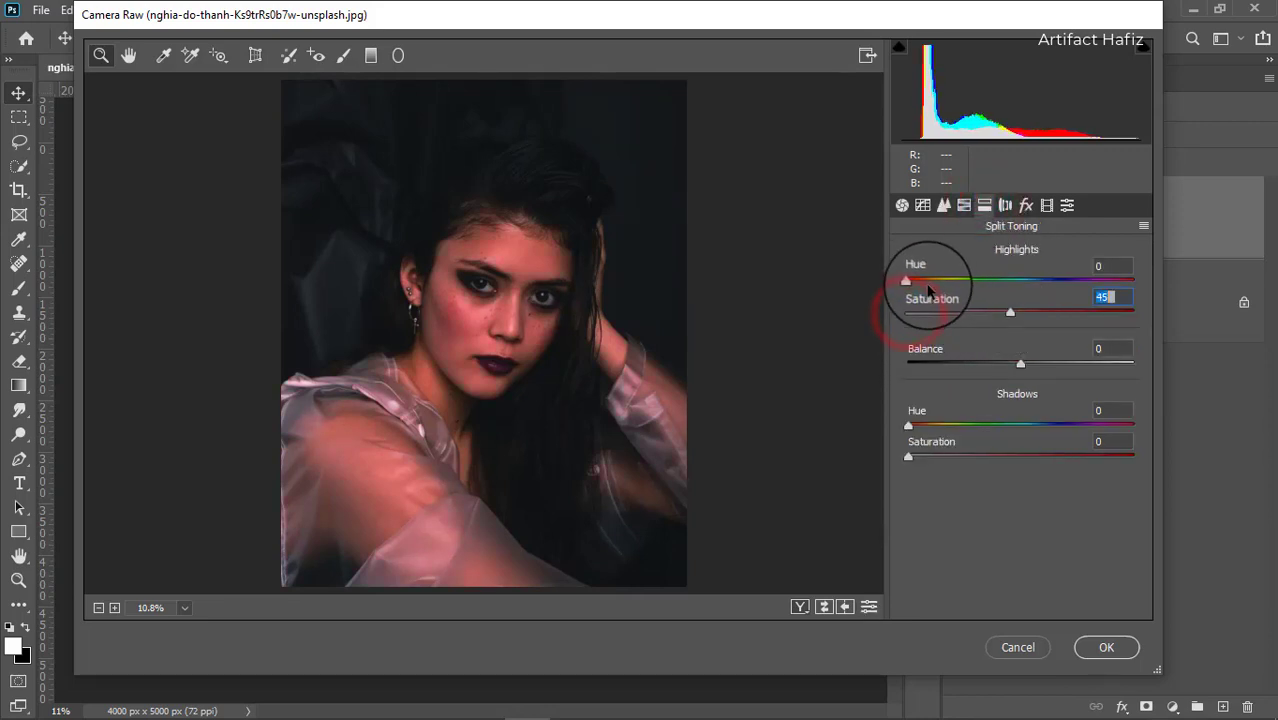
left_click_drag(908, 278, 927, 316)
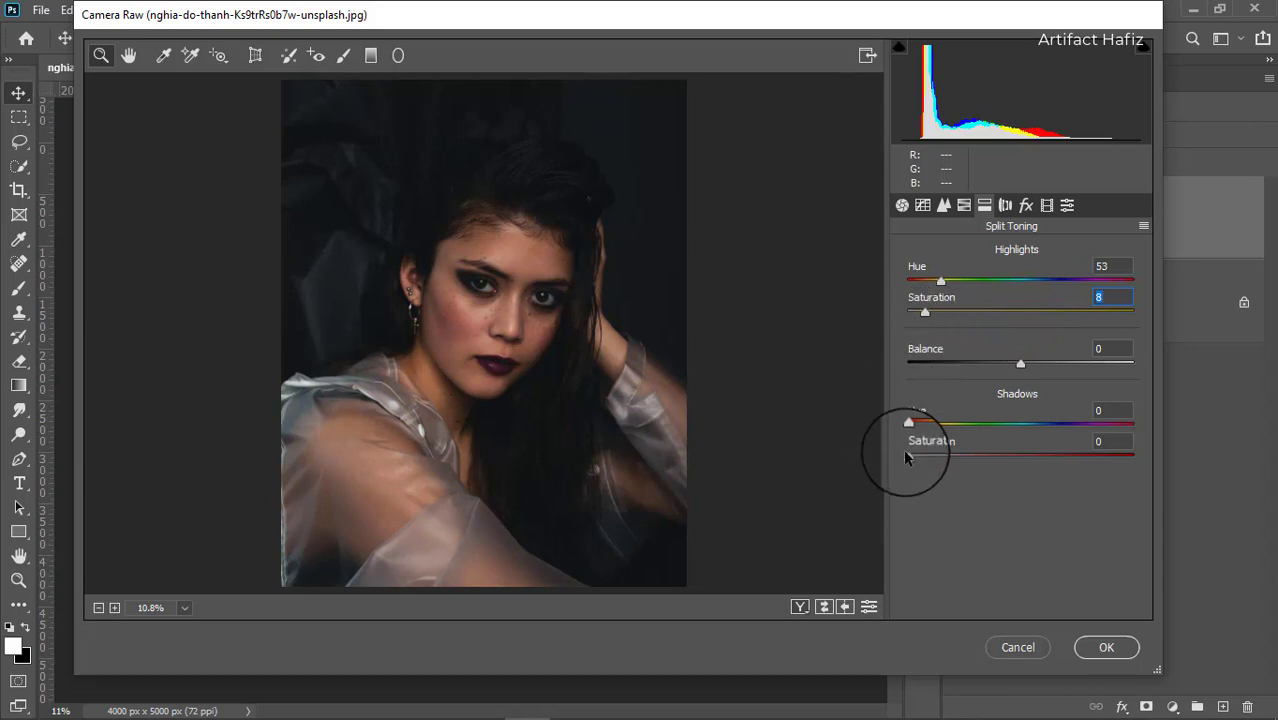
left_click_drag(907, 456, 1003, 456)
left_click_drag(908, 422, 940, 463)
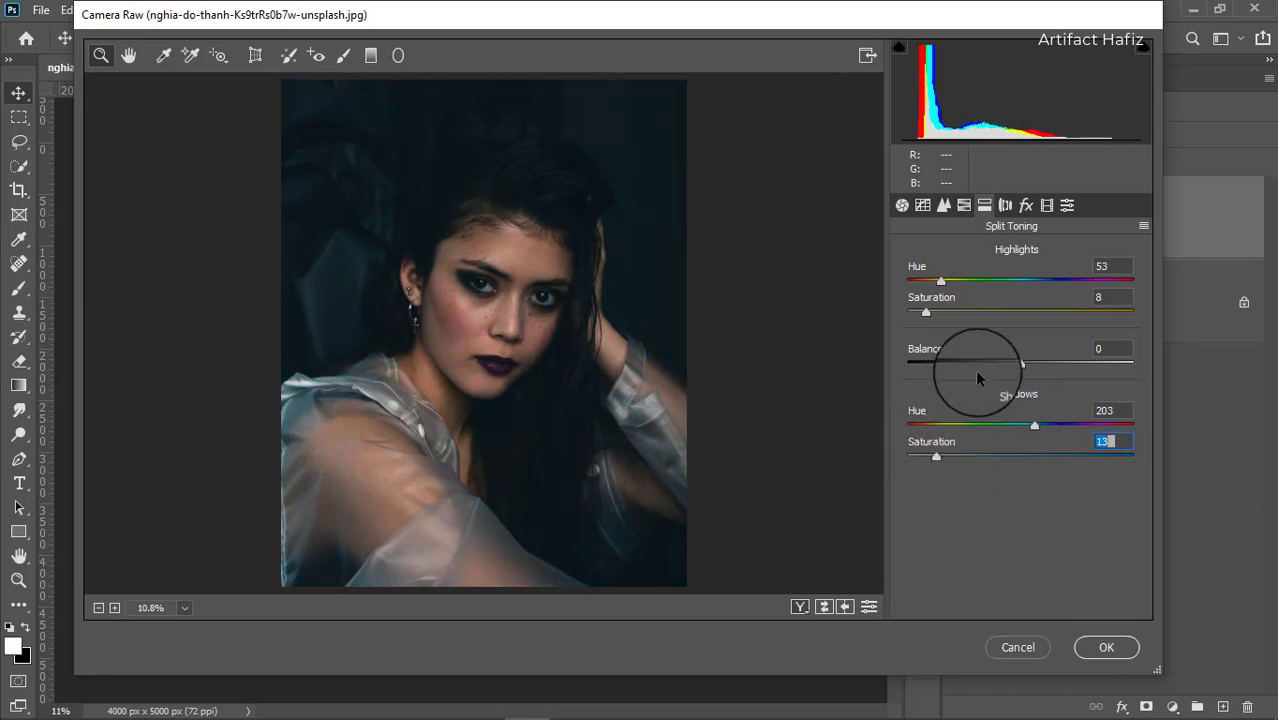
In Detail, set sharpening Amount to 9 and noise reduction Luminance to 9.
left_click(943, 205)
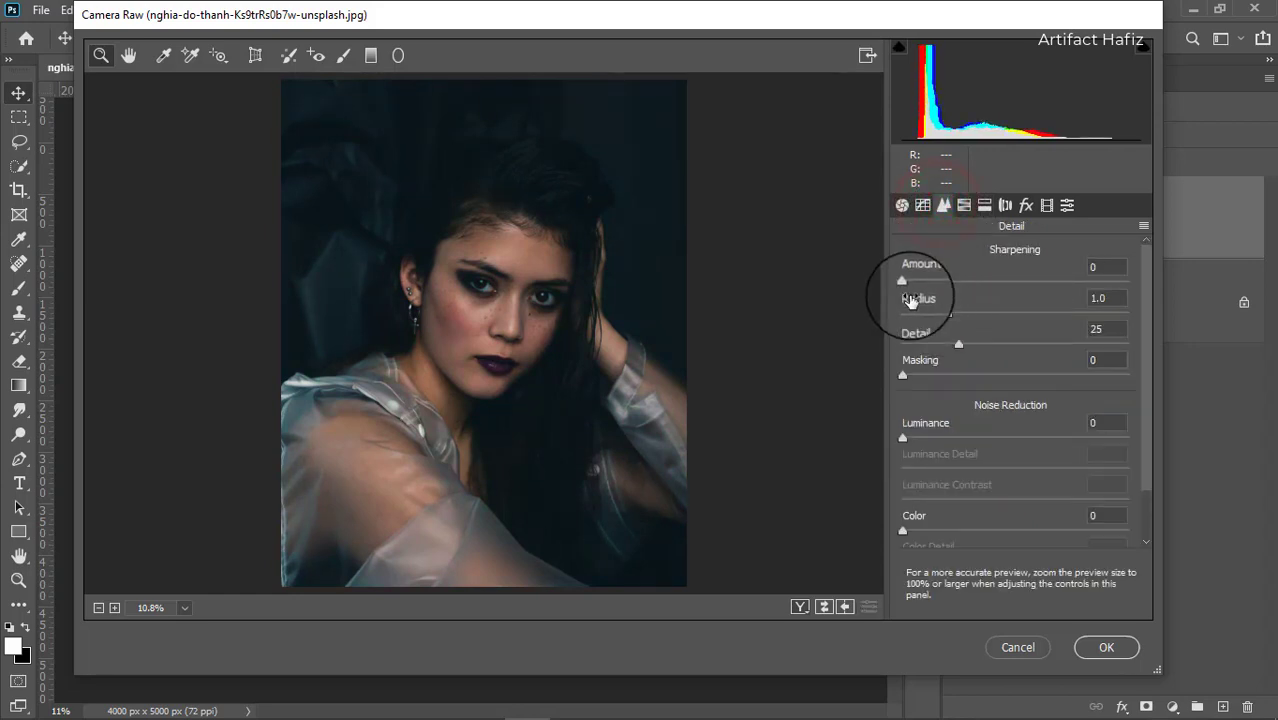
left_click_drag(907, 283, 916, 281)
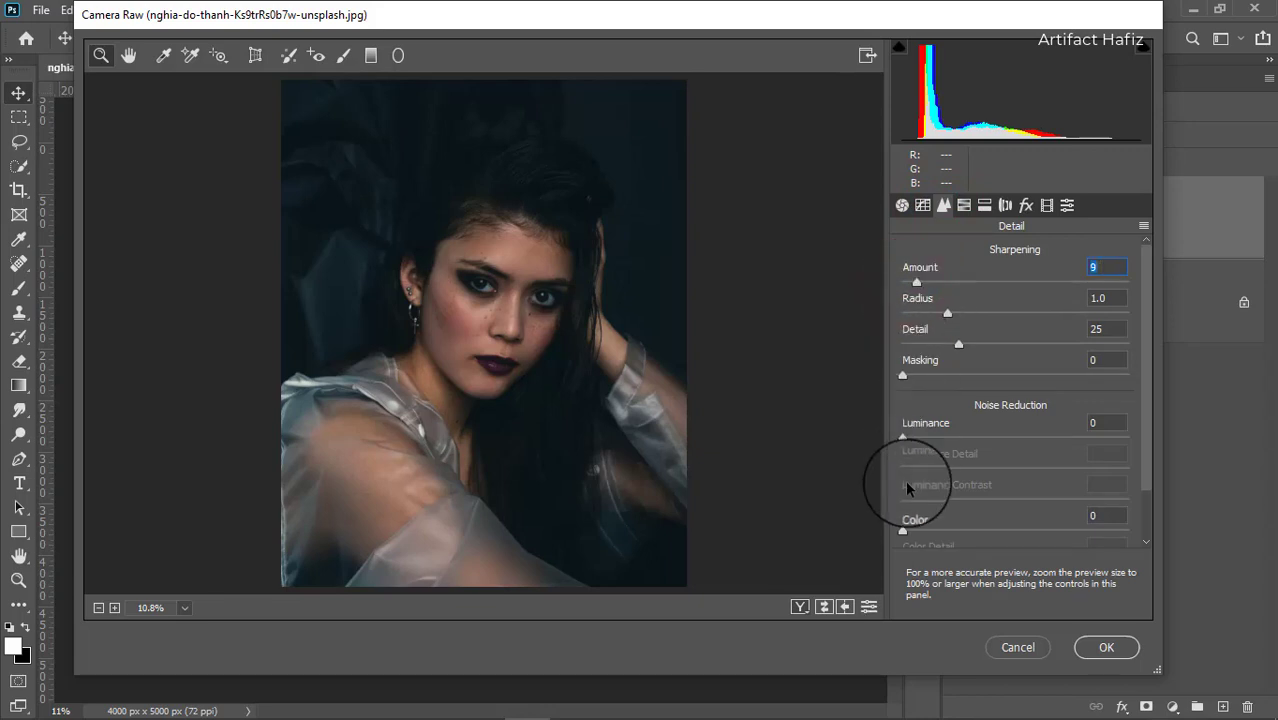
left_click_drag(902, 437, 922, 437)
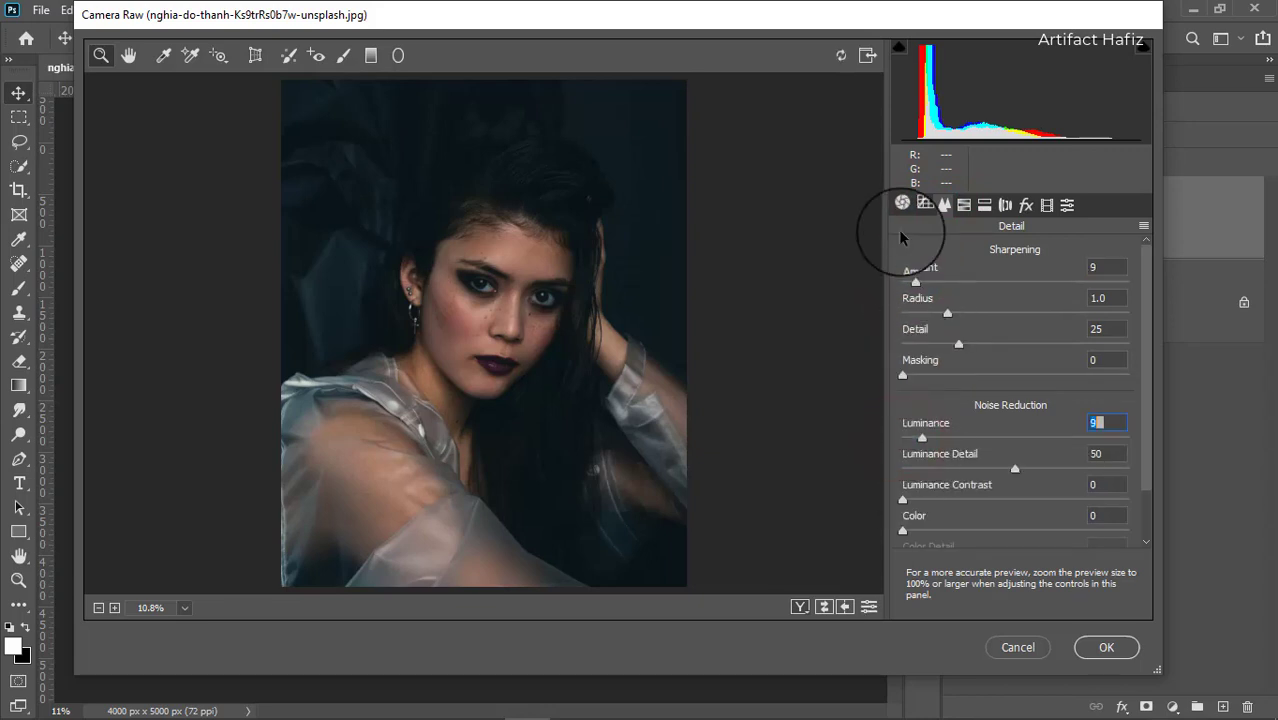
On the RGB point tone curve, lift the black point to about output 7 and add three points forming a gentle S-curve.
left_click(921, 205)
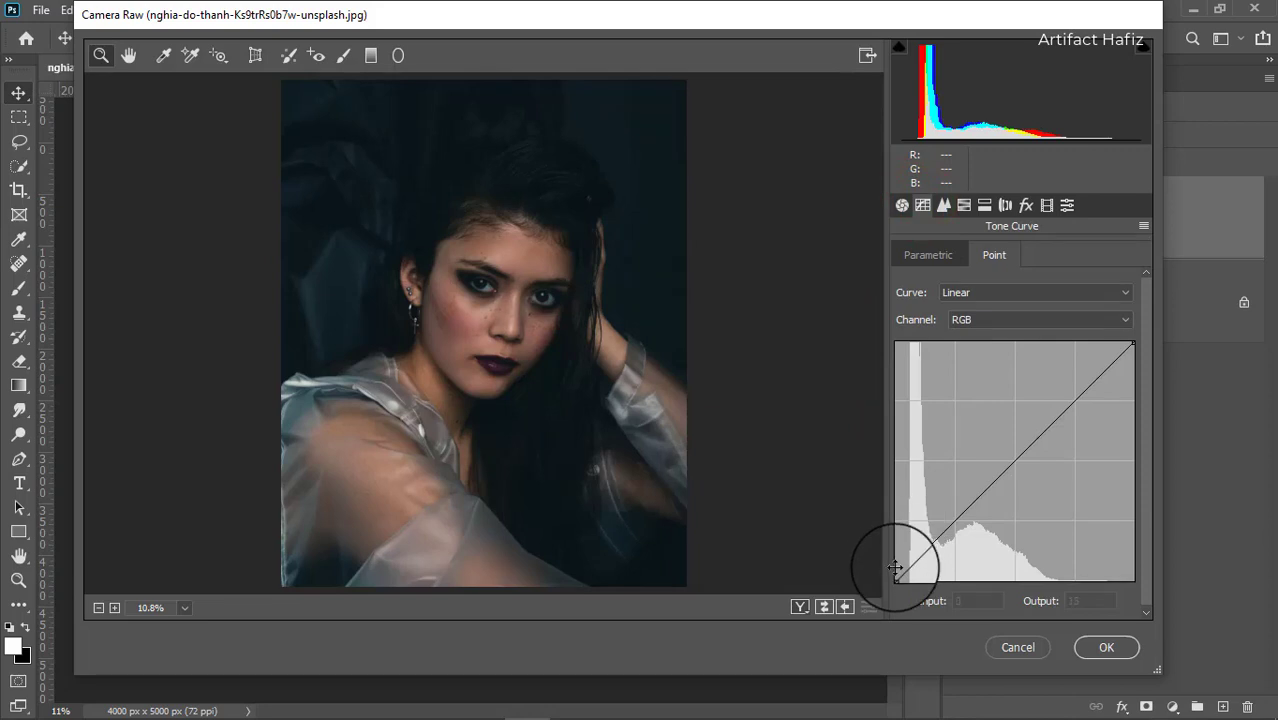
left_click_drag(896, 577, 888, 574)
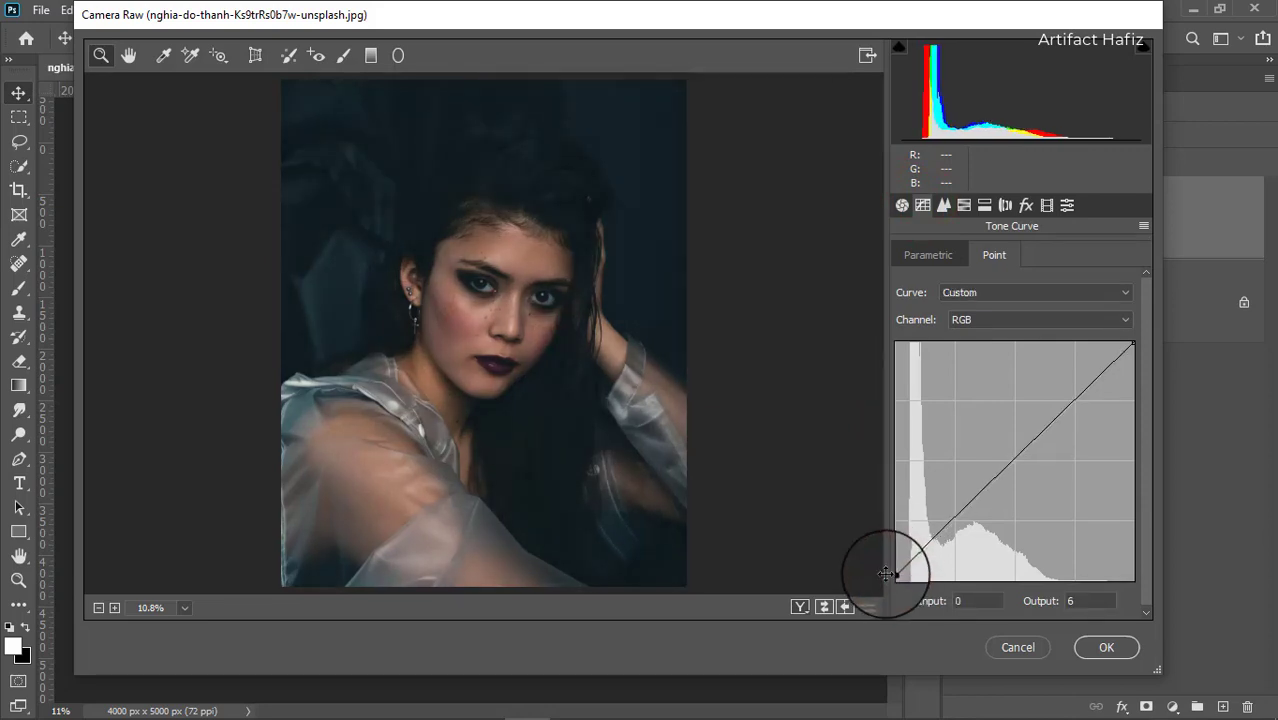
left_click(953, 522)
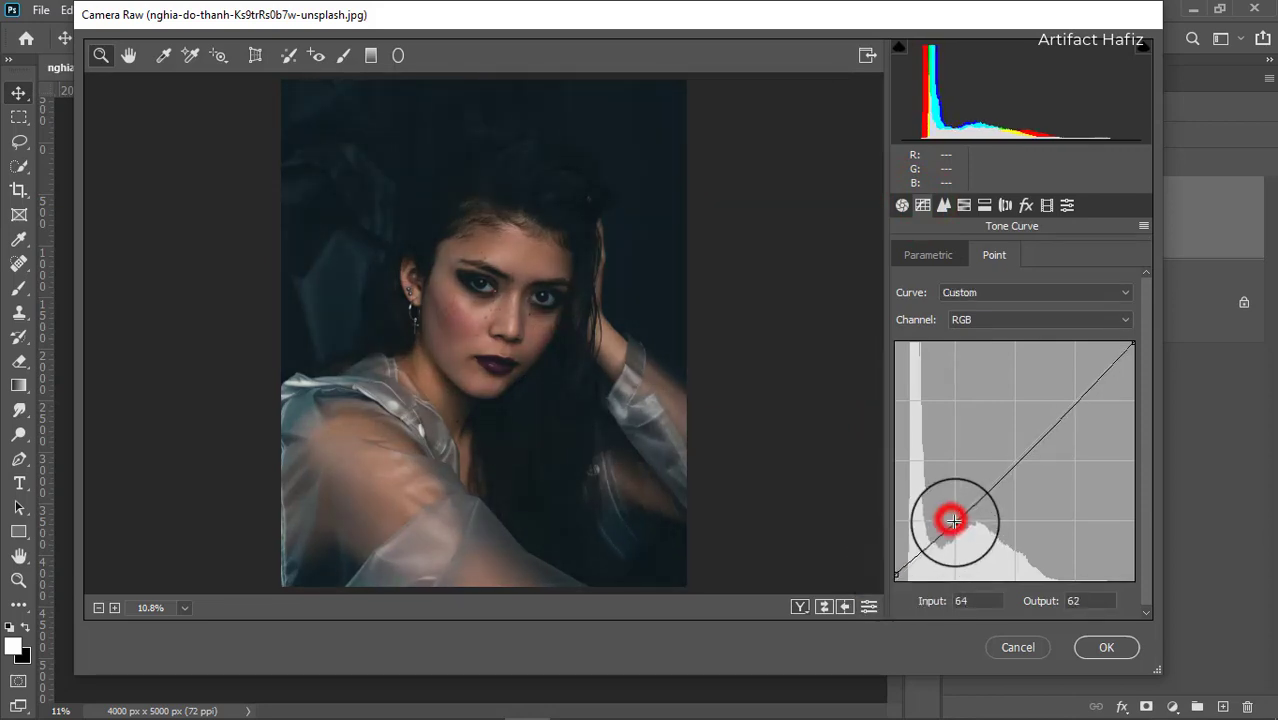
left_click(1025, 449)
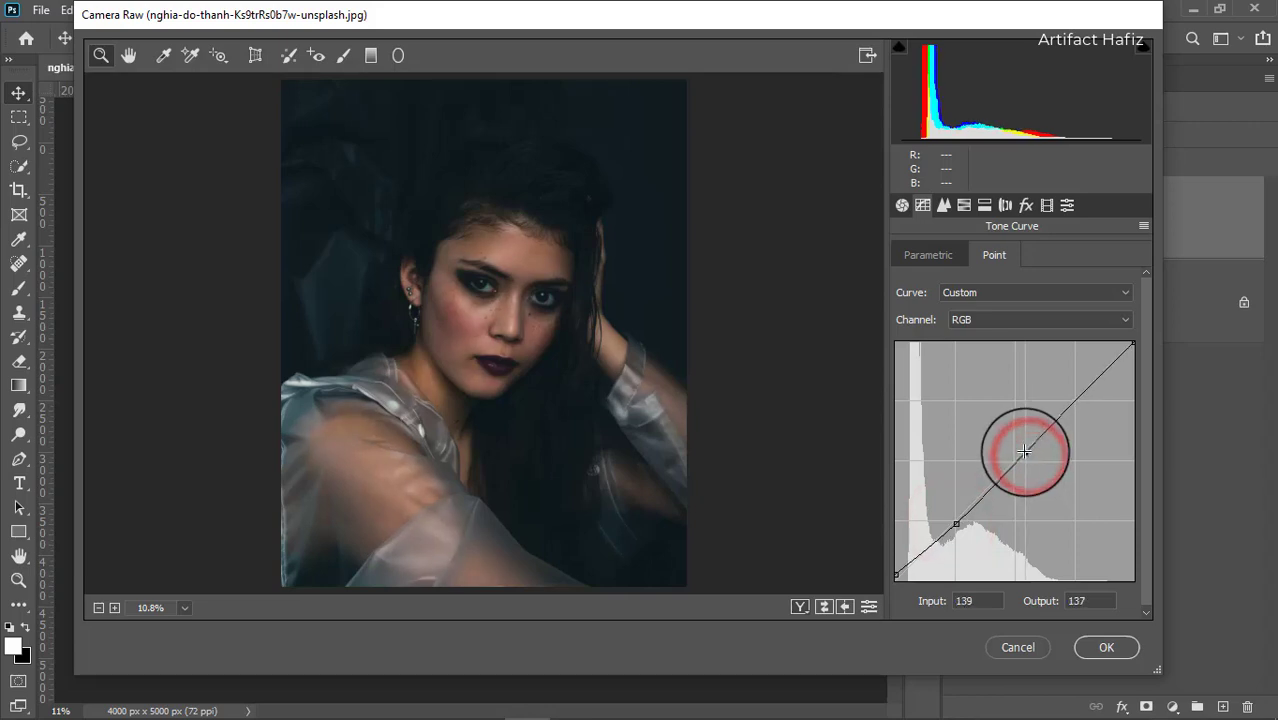
left_click(1077, 387)
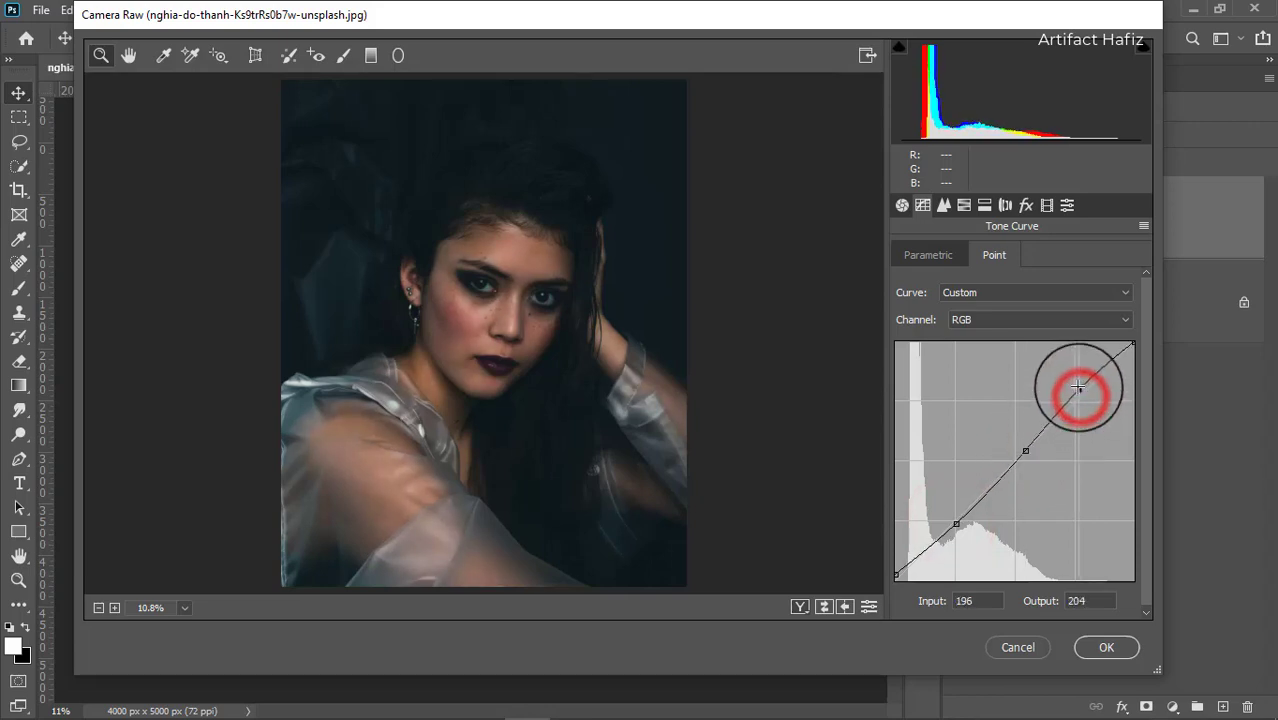
left_click_drag(1077, 387, 1078, 391)
left_click_drag(1025, 449, 1021, 449)
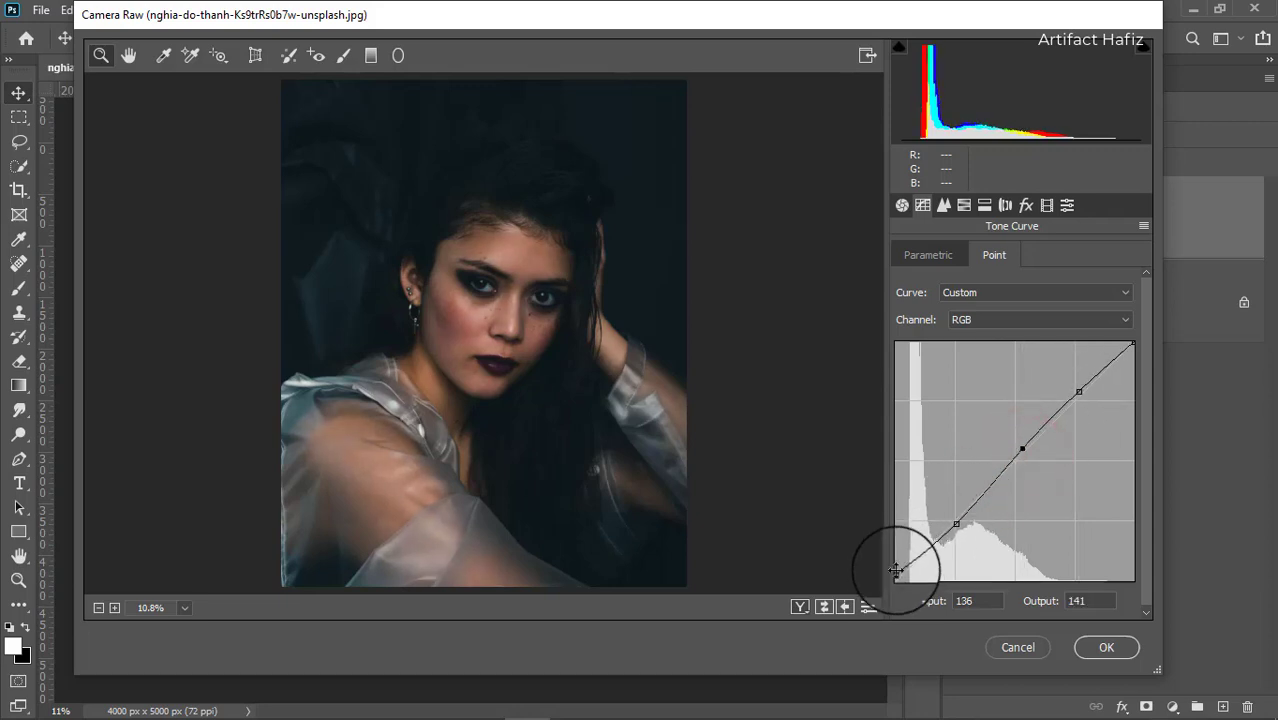
left_click_drag(896, 573, 896, 574)
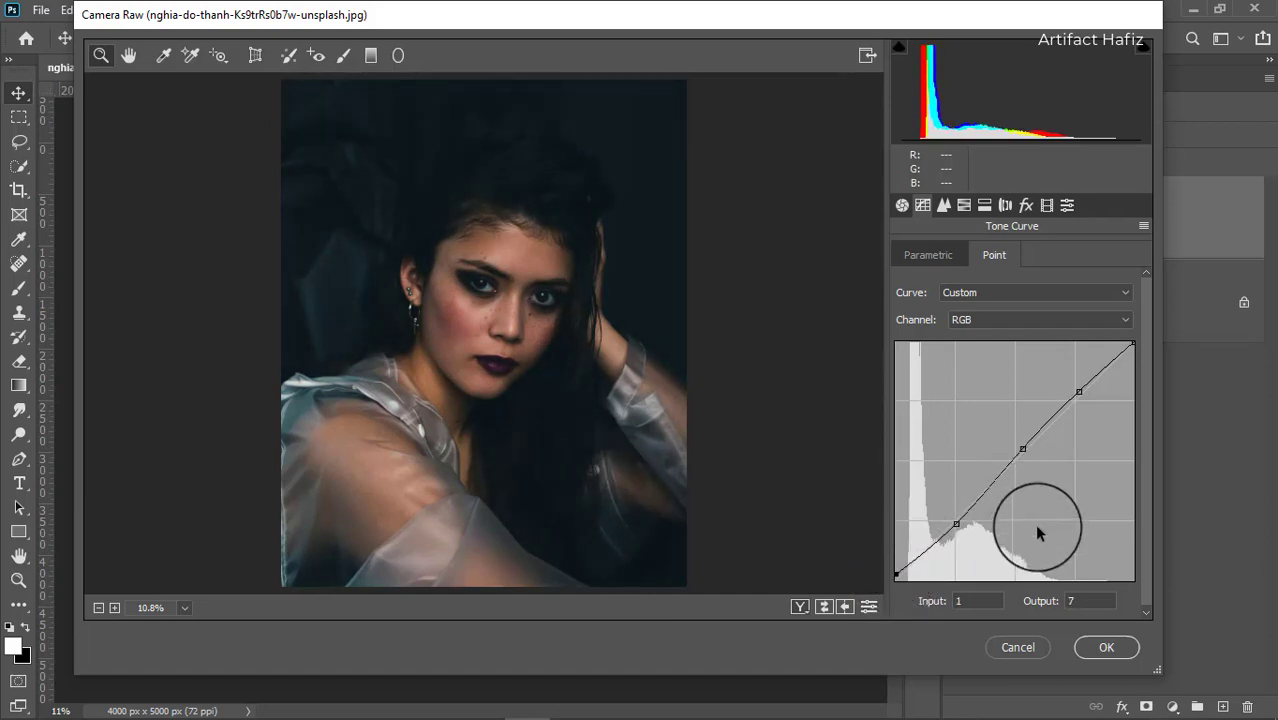
In Calibration, set Red Primary Hue to -3, Green Primary Hue to +7 and Red Primary Saturation to -9.
left_click(1047, 206)
left_click_drag(1020, 385, 1017, 385)
left_click_drag(1020, 472, 1026, 472)
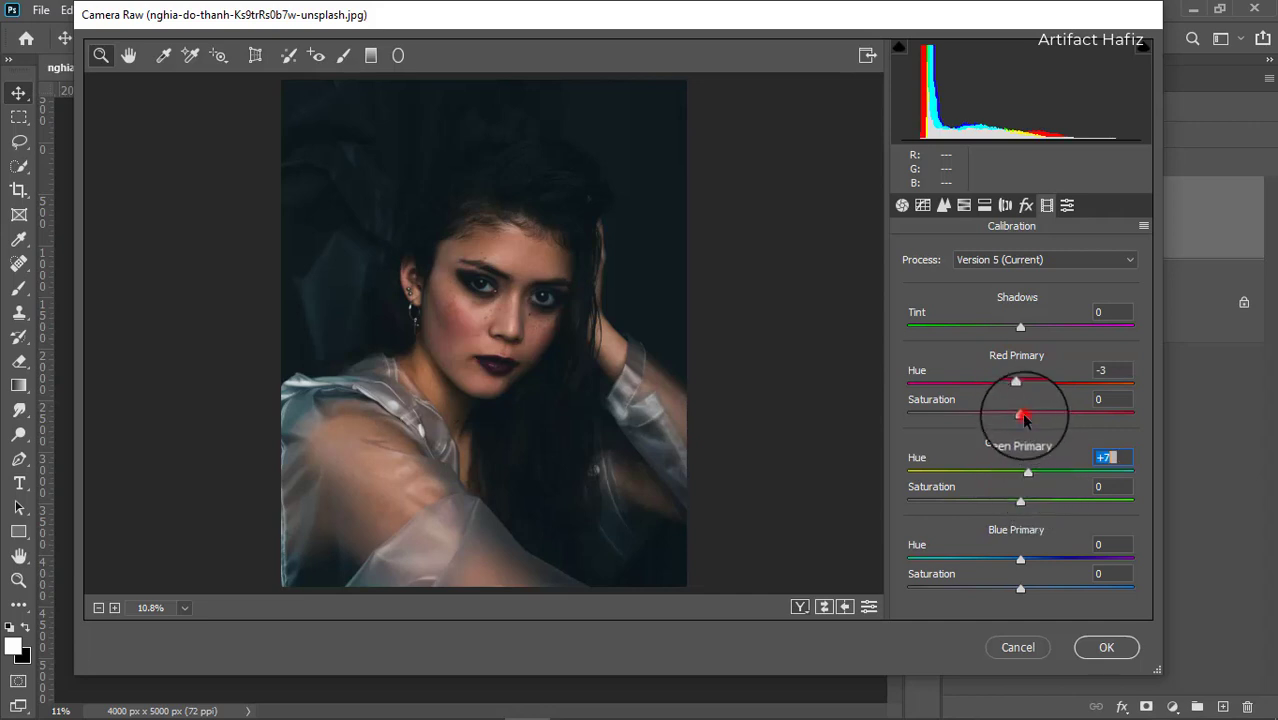
left_click_drag(1024, 419, 996, 420)
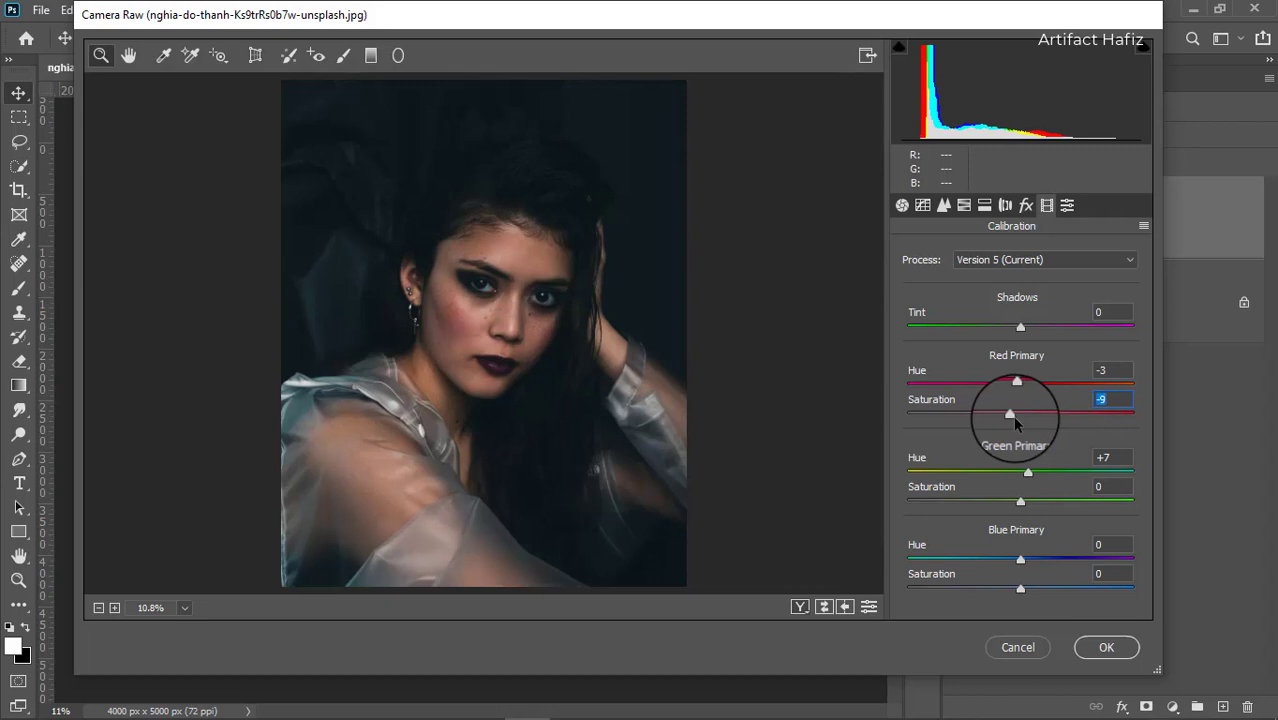
Set Blue Primary Hue to -4 and Red Primary Saturation to -16, then apply the Camera Raw filter.
left_click_drag(1020, 562, 1022, 562)
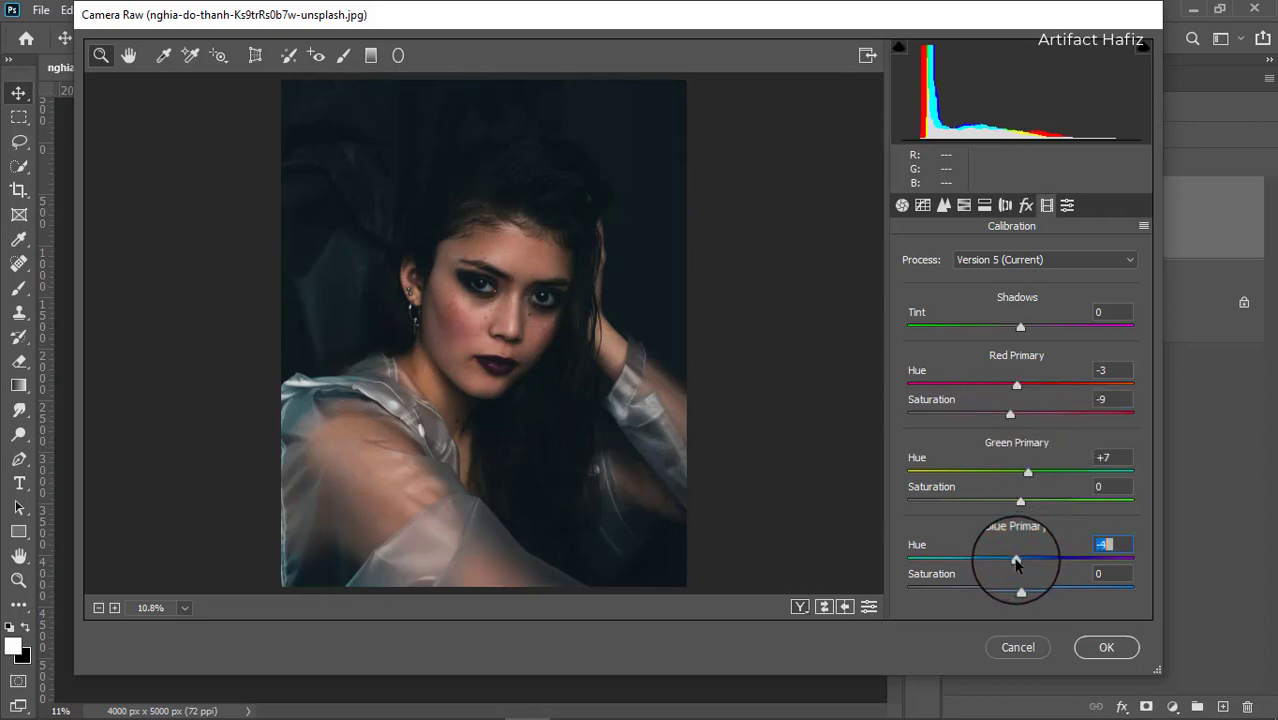
left_click_drag(1010, 414, 1002, 423)
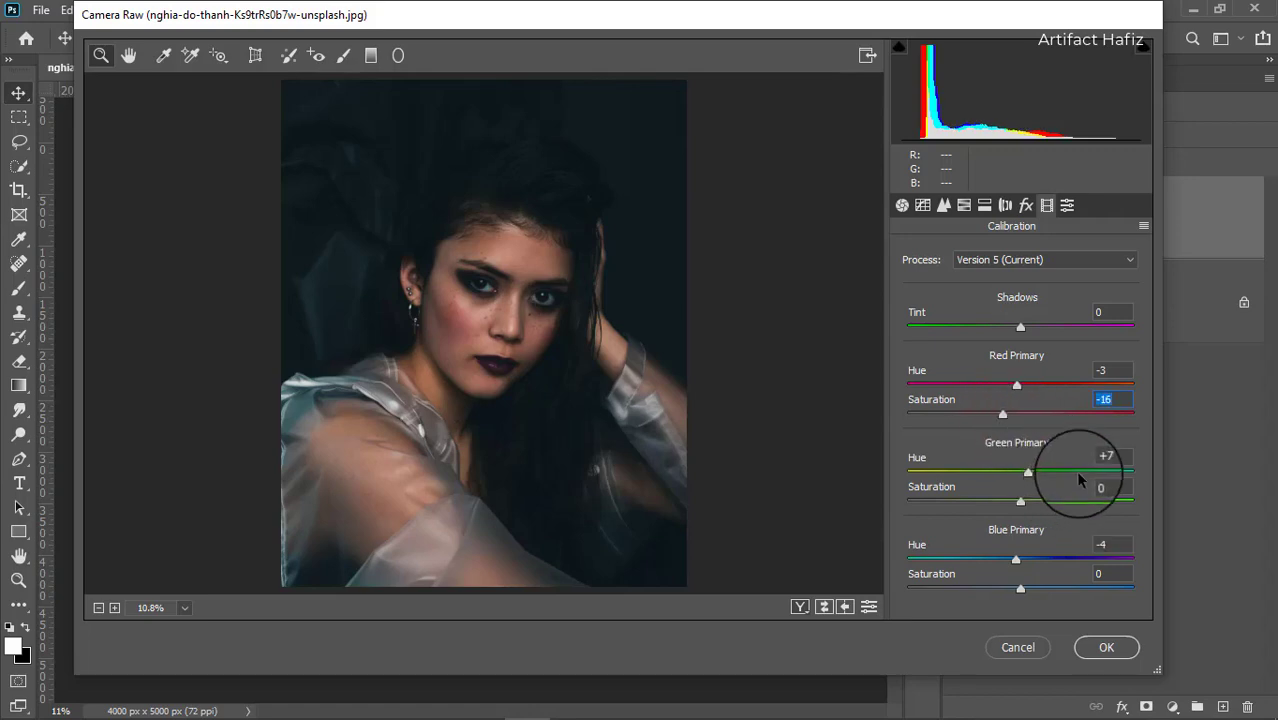
left_click(1104, 658)
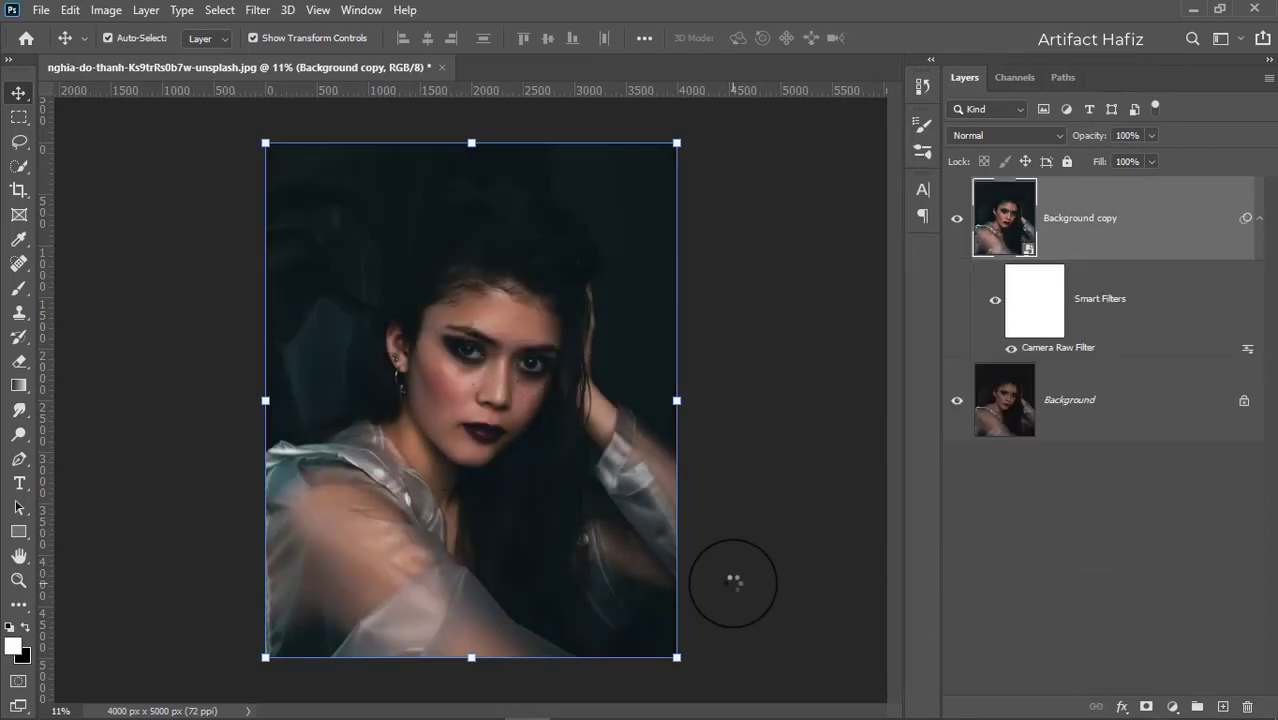
Toggle the filtered layer's visibility to compare the image before and after the Camera Raw filter.
left_click(957, 220)
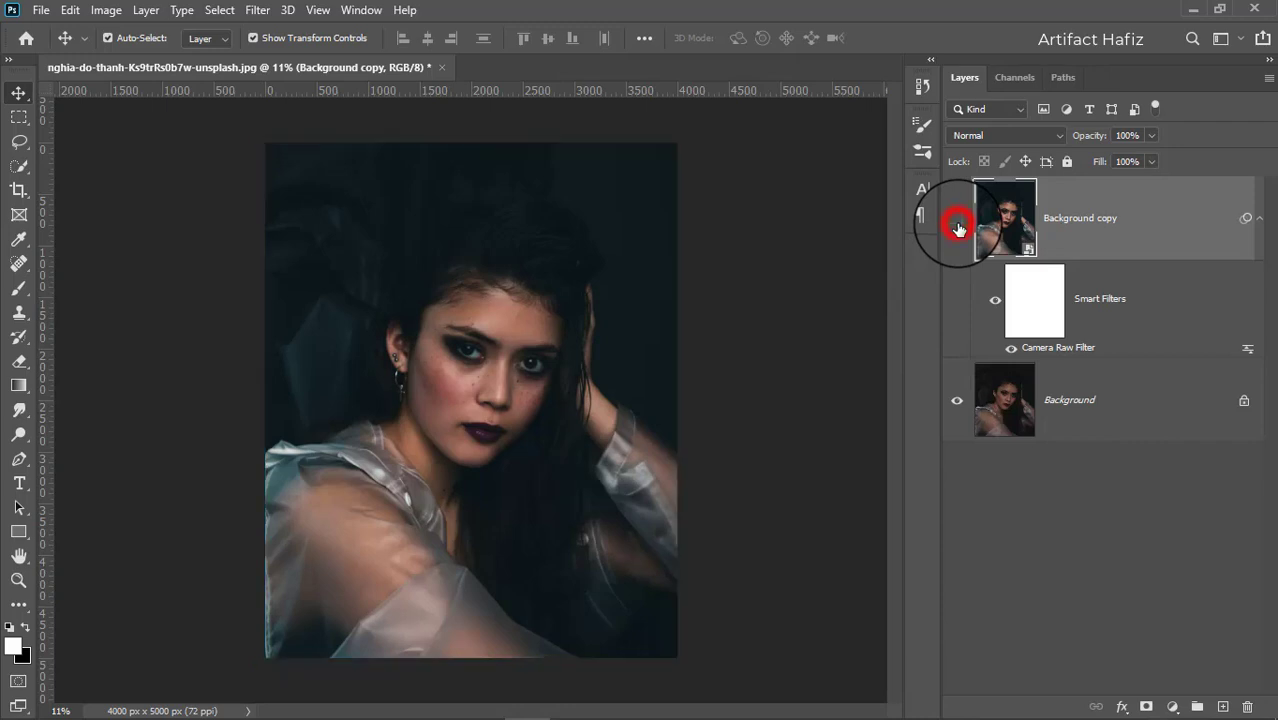
left_click(957, 220)
left_click(1107, 227)
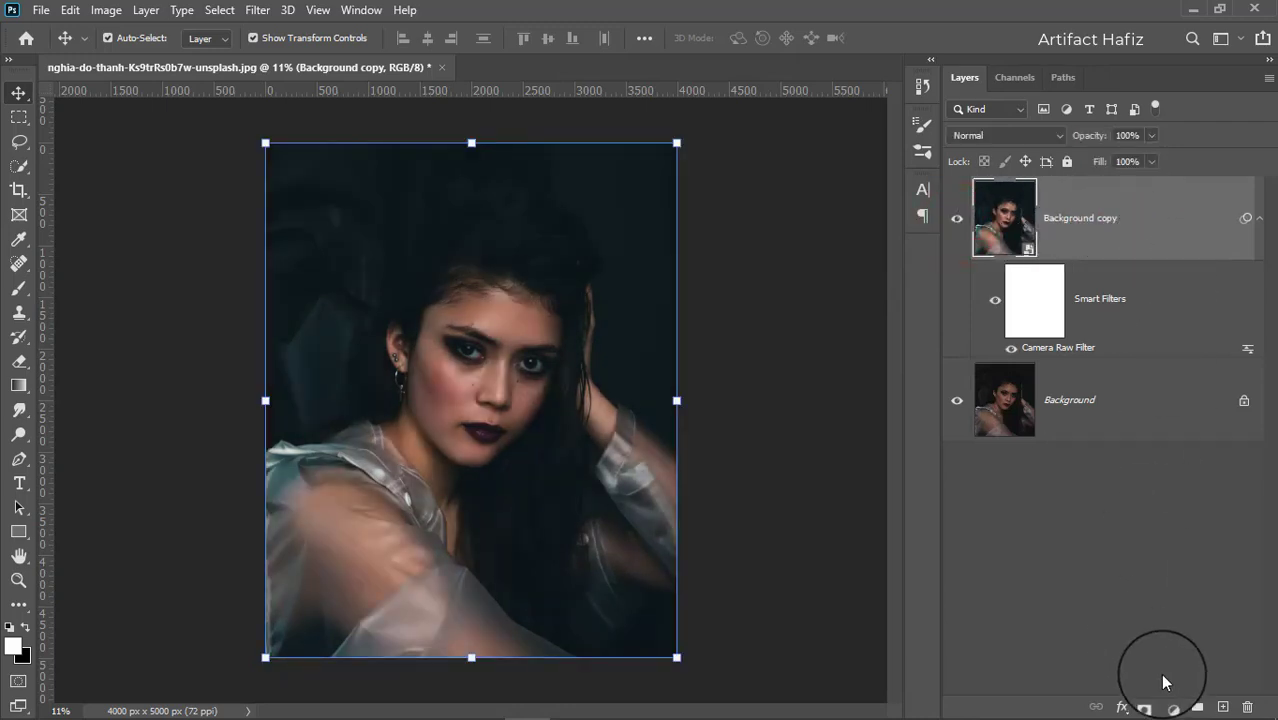
Add a Curves adjustment layer and bend the RGB curve into a steep contrast-boosting shape.
left_click(1172, 706)
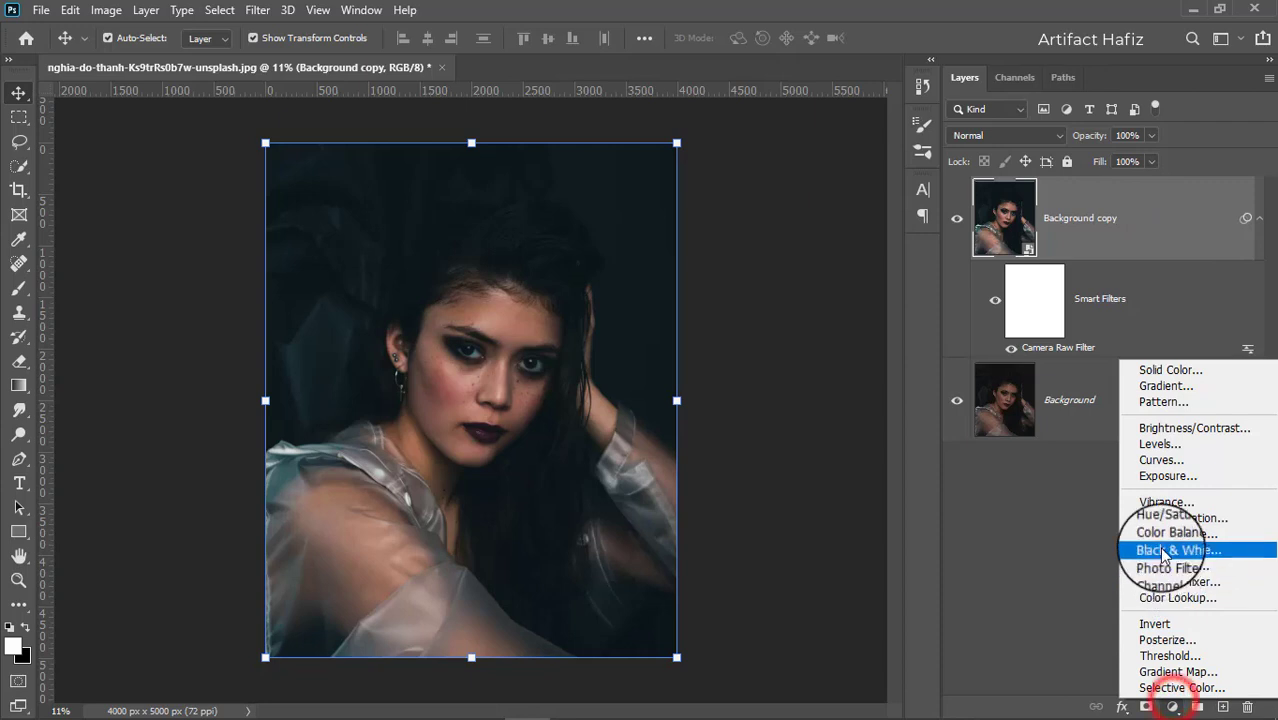
left_click(1161, 459)
left_click_drag(768, 375, 769, 383)
left_click_drag(818, 331, 865, 258)
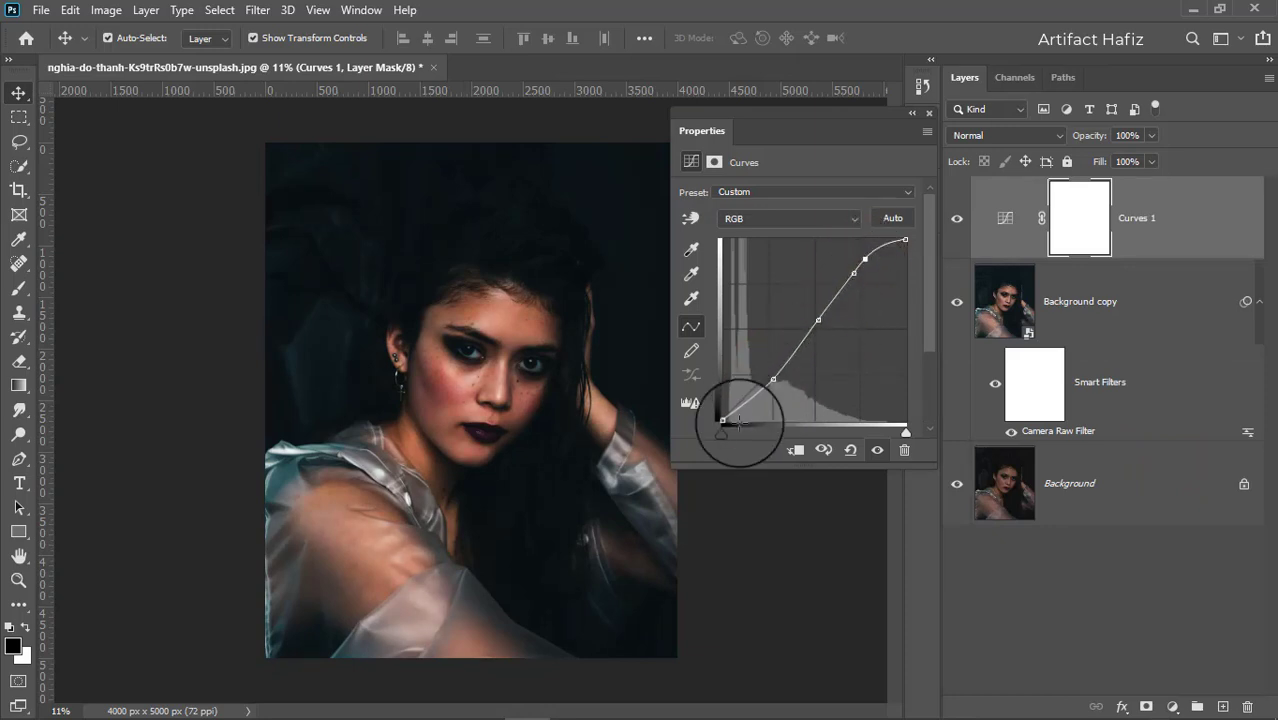
left_click_drag(725, 418, 723, 419)
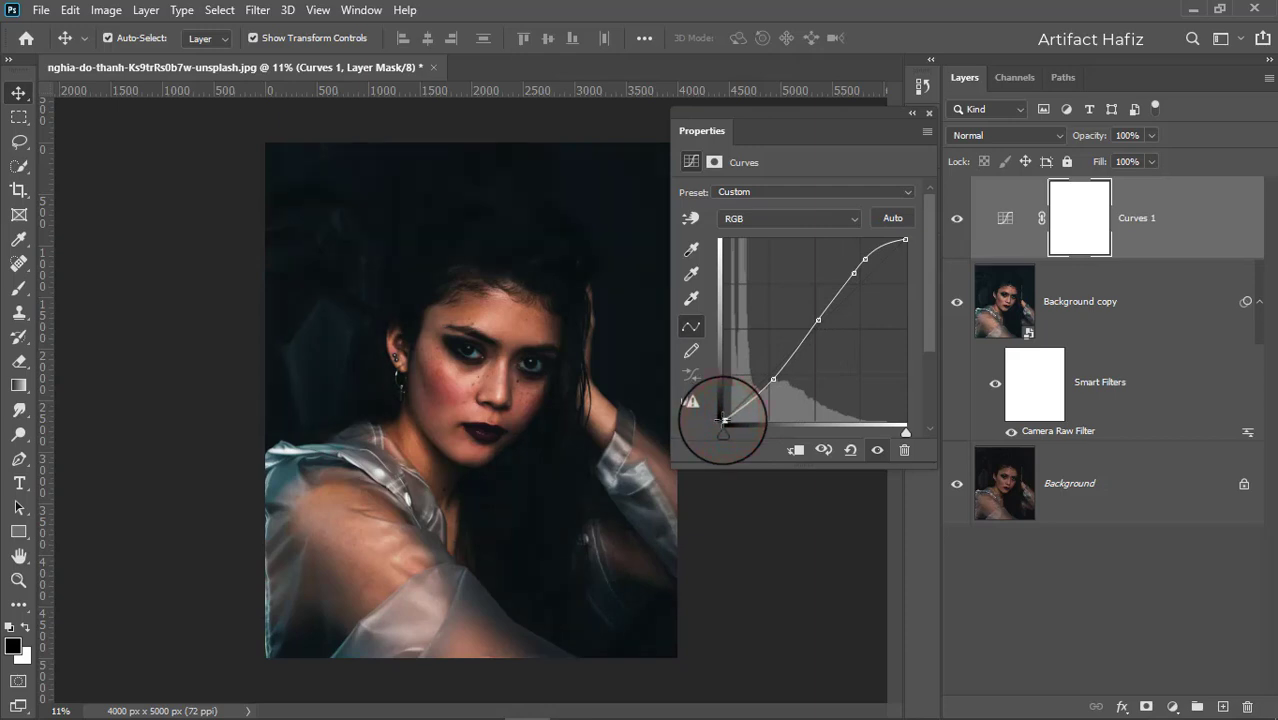
left_click(925, 116)
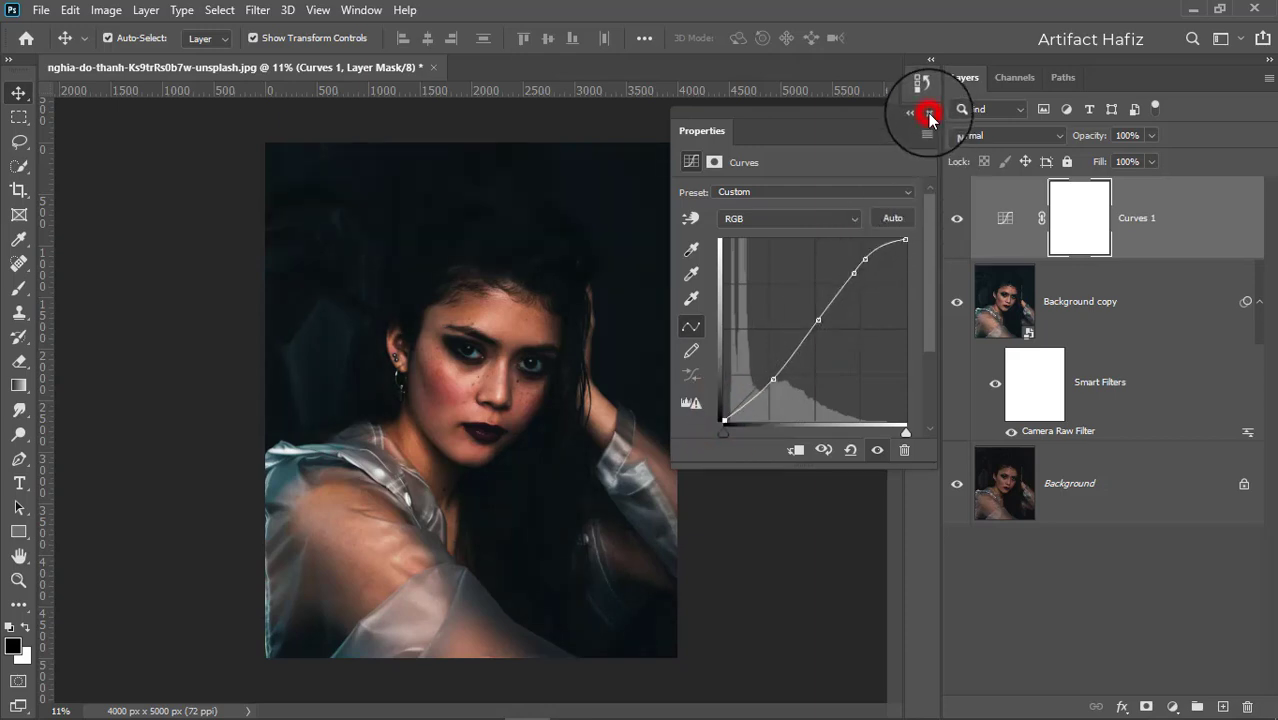
Toggle the Curves 1 layer's visibility to compare its effect.
left_click(955, 220)
left_click(955, 220)
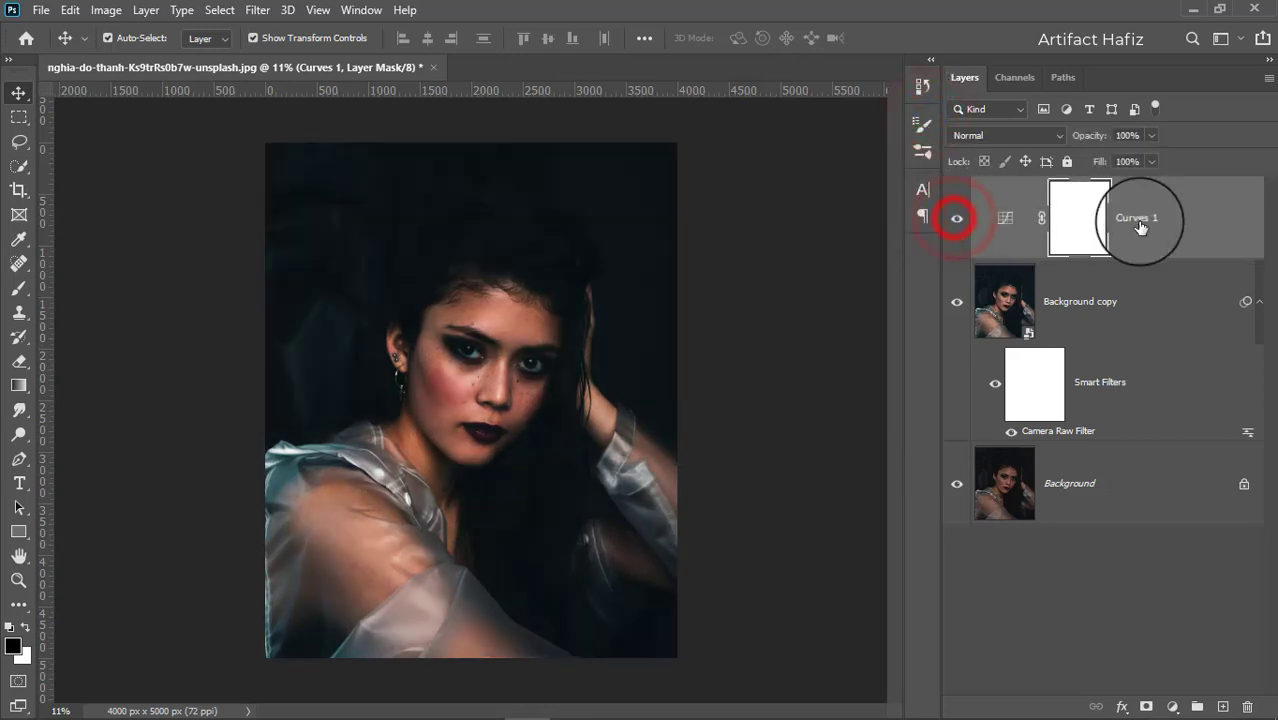
left_click(1141, 220)
Lower the Curves 1 layer opacity to 13% and toggle its visibility to compare.
left_click(1152, 133)
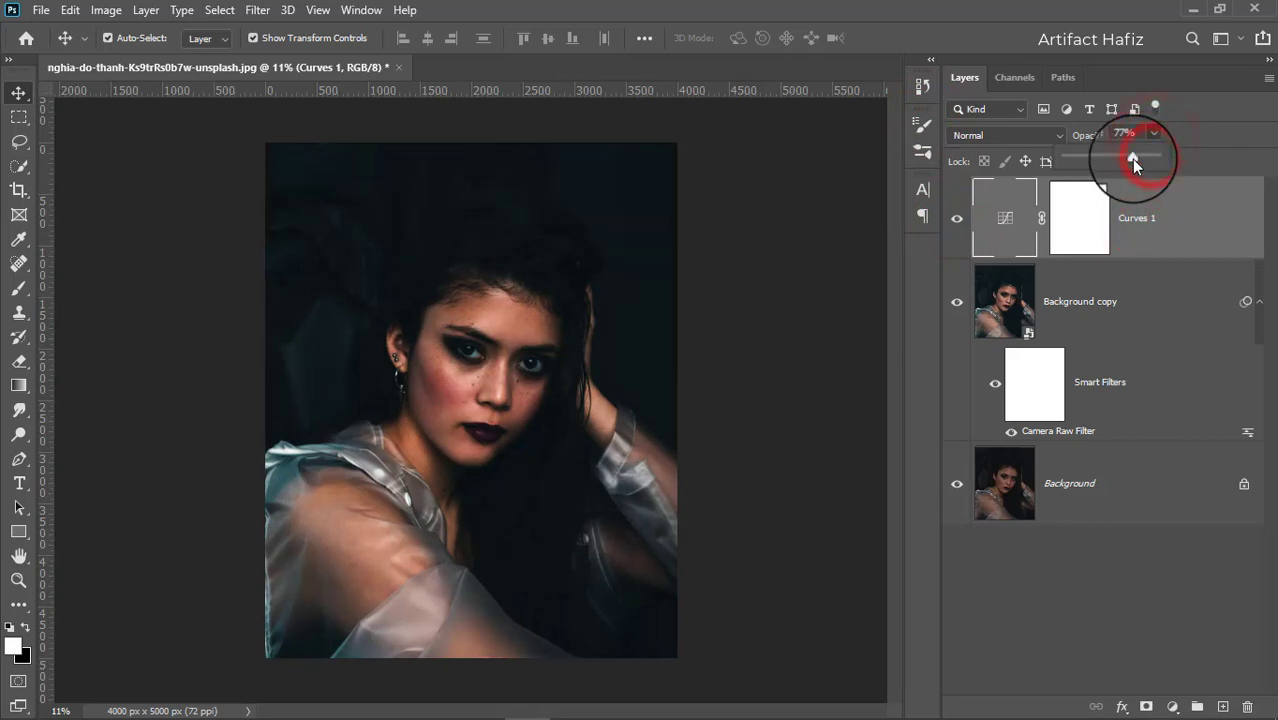
left_click_drag(1133, 163, 1076, 152)
left_click(957, 219)
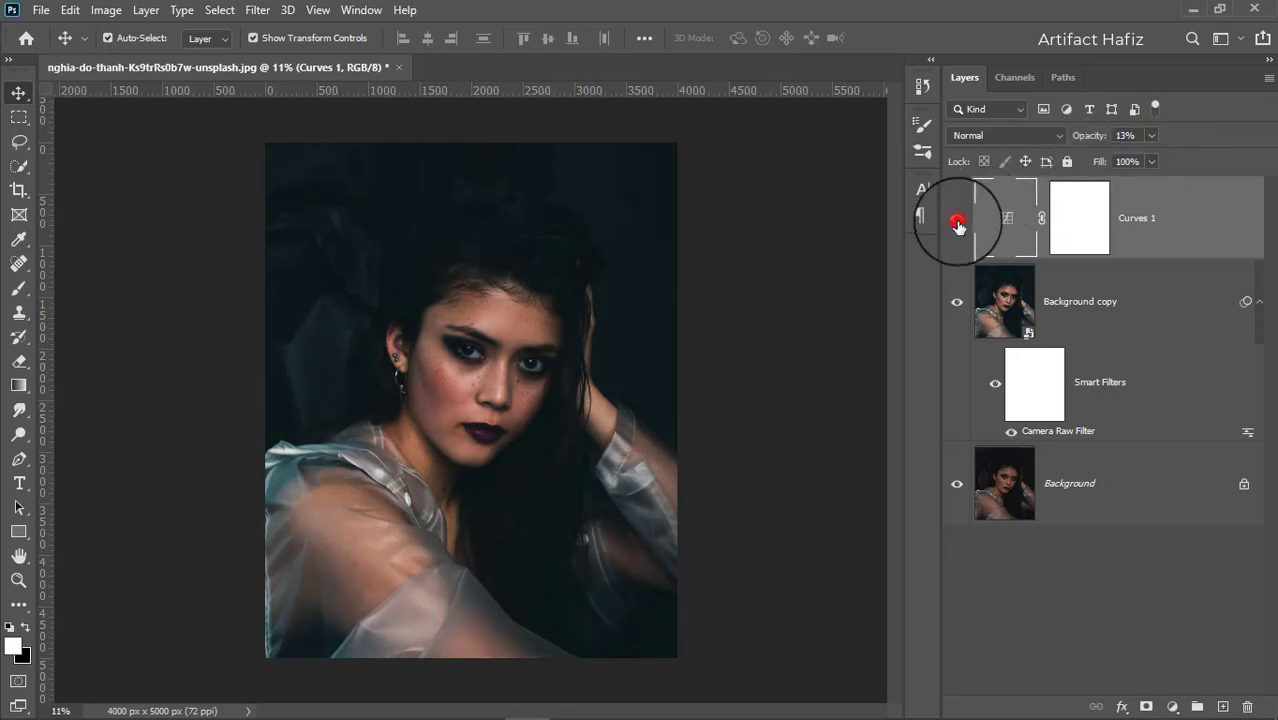
left_click(958, 219)
Set the Curves 1 layer opacity to 30%.
left_click(1138, 212)
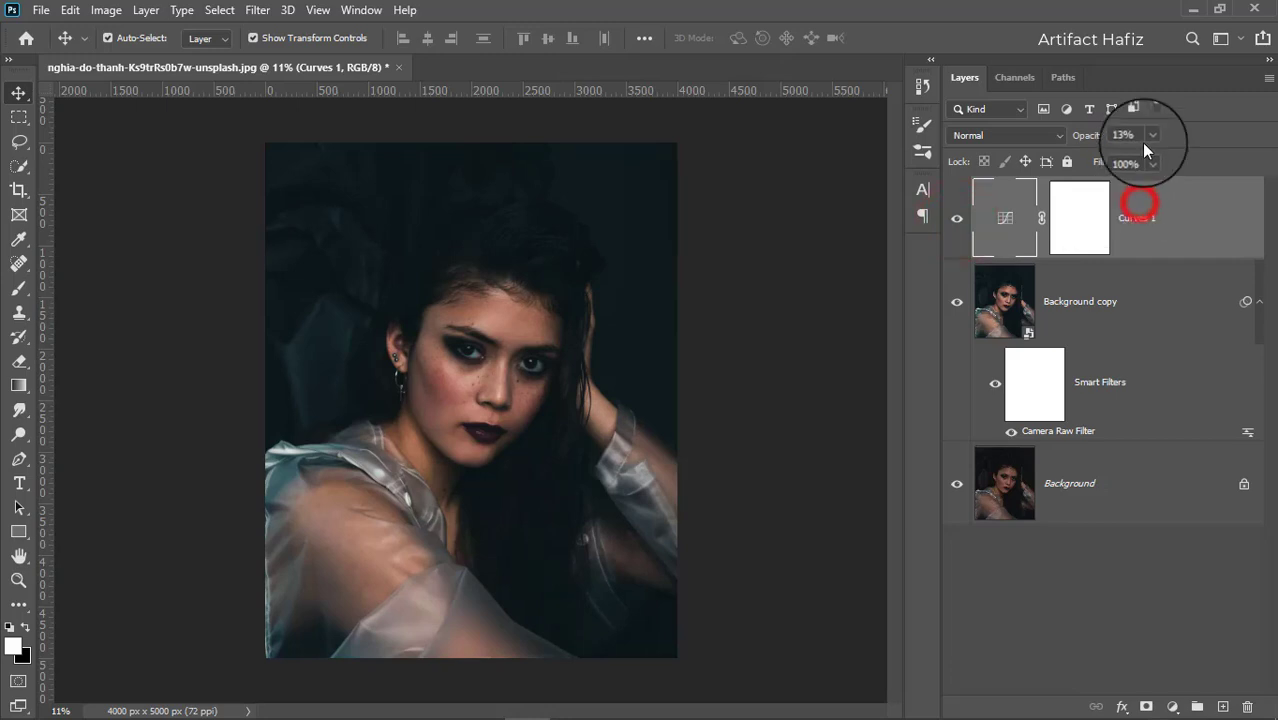
left_click(1150, 135)
mouse_move(1152, 160)
left_mouse_down()
mouse_move(1185, 162)
mouse_move(1167, 161)
left_mouse_up()
With a large black Brush, paint on the Curves 1 layer mask over the face, hair, shoulder and neck.
left_click(1083, 224)
left_click(1080, 222)
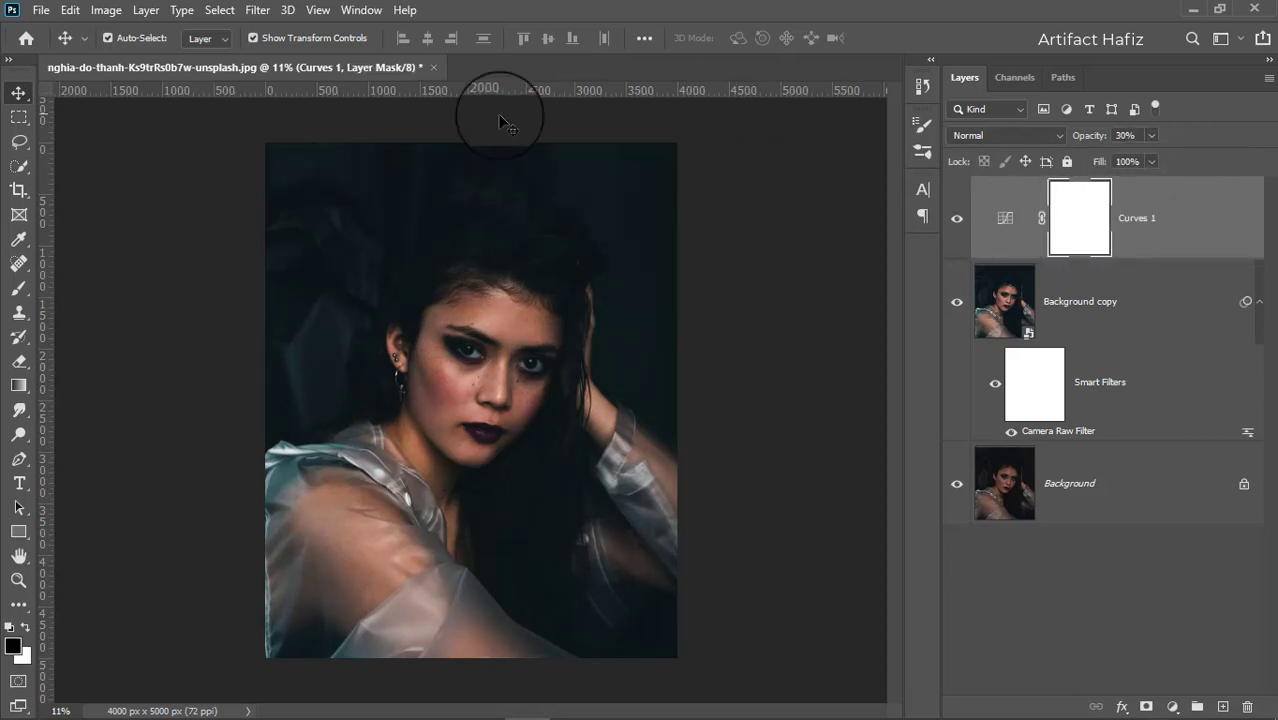
left_click(16, 289)
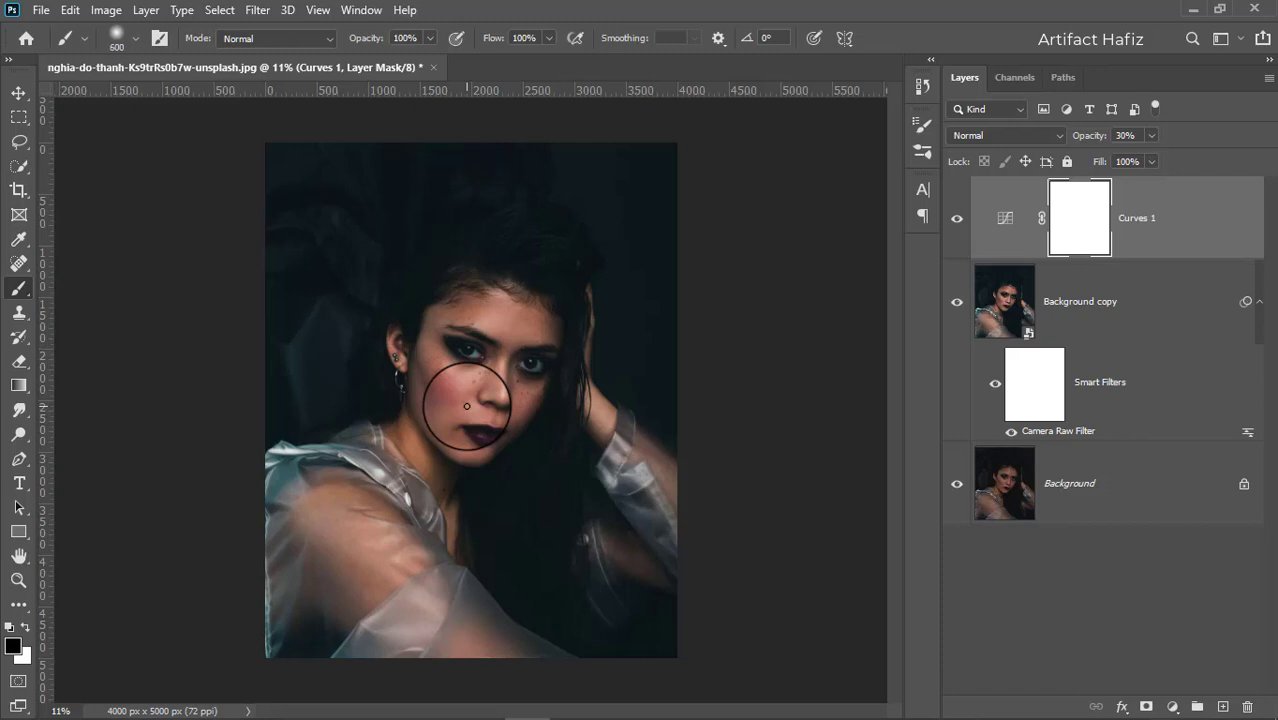
key("bracketright")
mouse_move(531, 244)
left_mouse_down()
mouse_move(453, 263)
mouse_move(410, 314)
mouse_move(512, 252)
left_mouse_up()
left_click_drag(572, 523, 572, 571)
left_click_drag(562, 468, 507, 572)
left_click_drag(550, 486, 508, 570)
left_click_drag(560, 468, 528, 519)
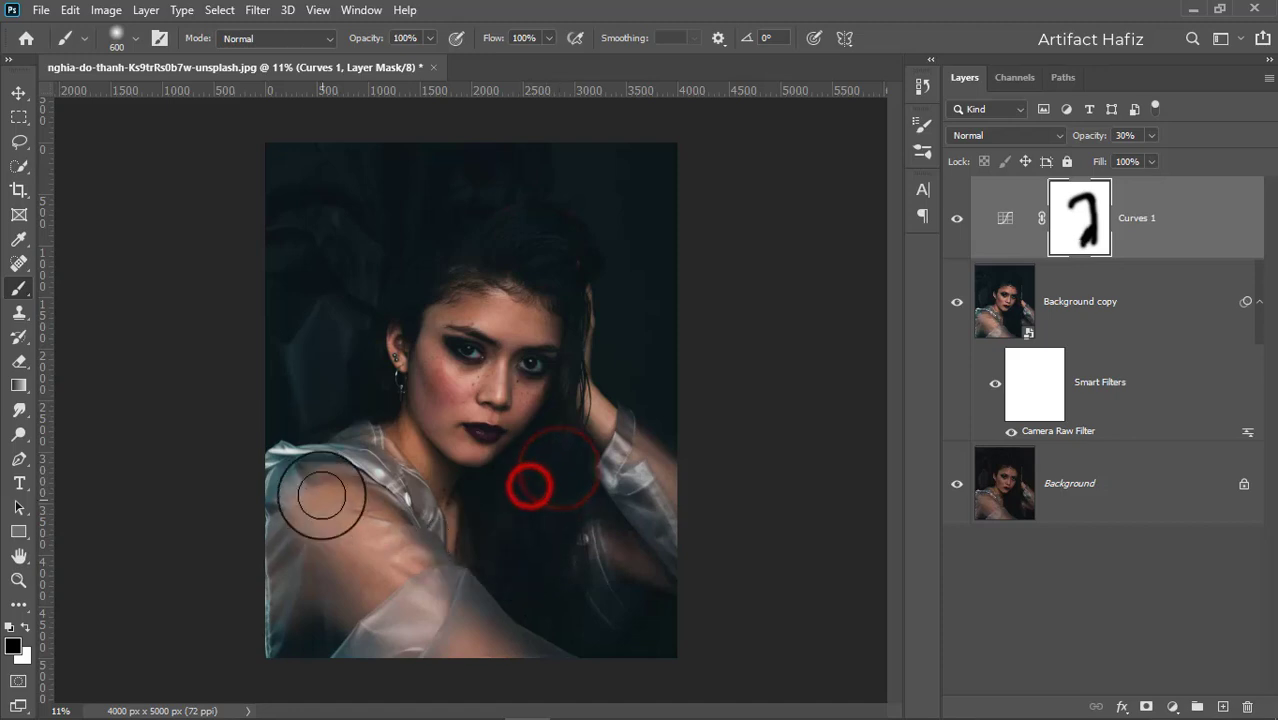
left_click_drag(322, 491, 428, 593)
mouse_move(363, 513)
left_mouse_down()
mouse_move(512, 630)
mouse_move(327, 457)
mouse_move(391, 559)
left_mouse_up()
mouse_move(317, 448)
left_mouse_down()
mouse_move(362, 448)
mouse_move(391, 508)
mouse_move(387, 587)
left_mouse_up()
left_click_drag(562, 475, 556, 283)
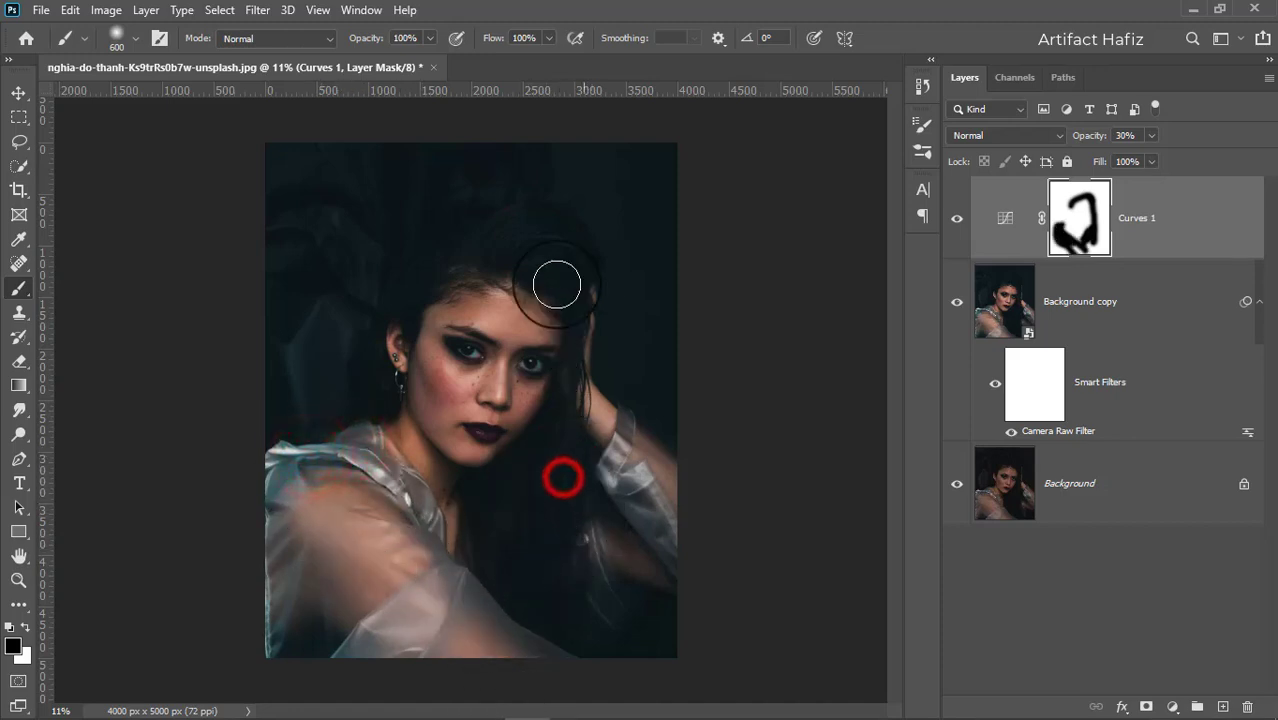
mouse_move(493, 235)
left_mouse_down()
mouse_move(368, 305)
mouse_move(411, 288)
mouse_move(391, 357)
mouse_move(430, 308)
left_mouse_up()
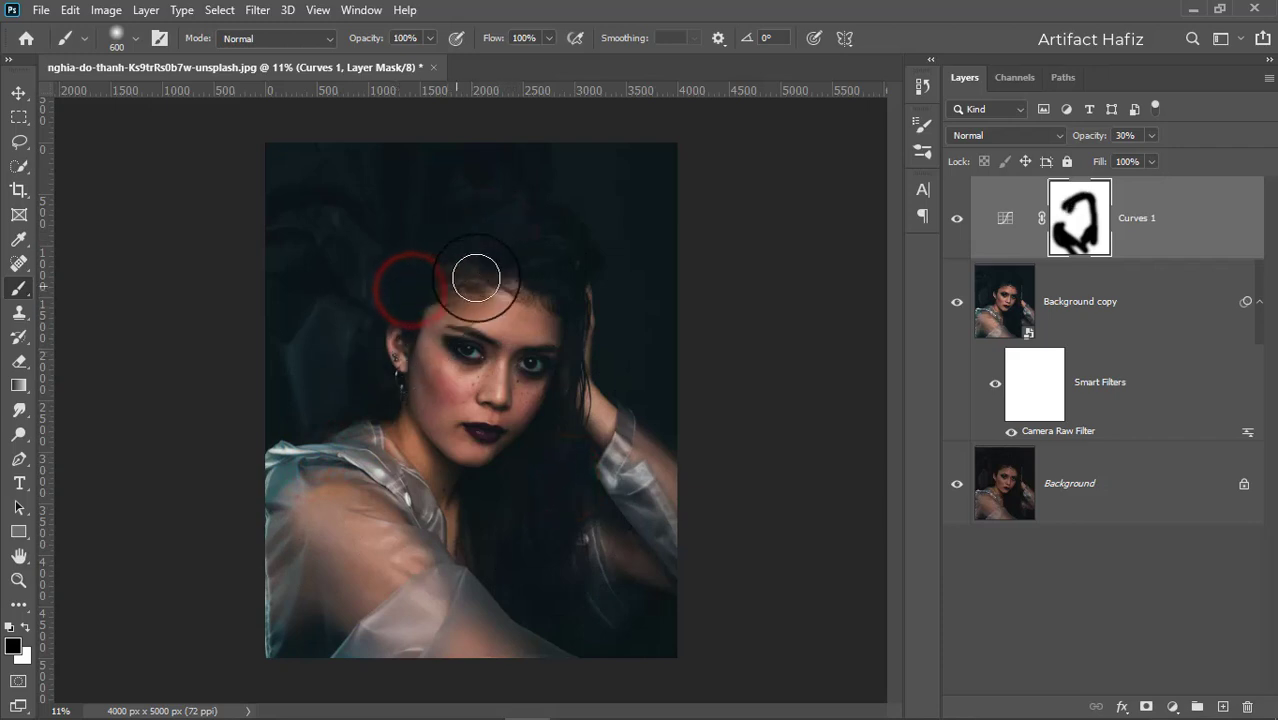
left_click_drag(488, 273, 525, 290)
mouse_move(616, 429)
left_mouse_down()
mouse_move(669, 476)
mouse_move(639, 562)
mouse_move(582, 579)
left_mouse_up()
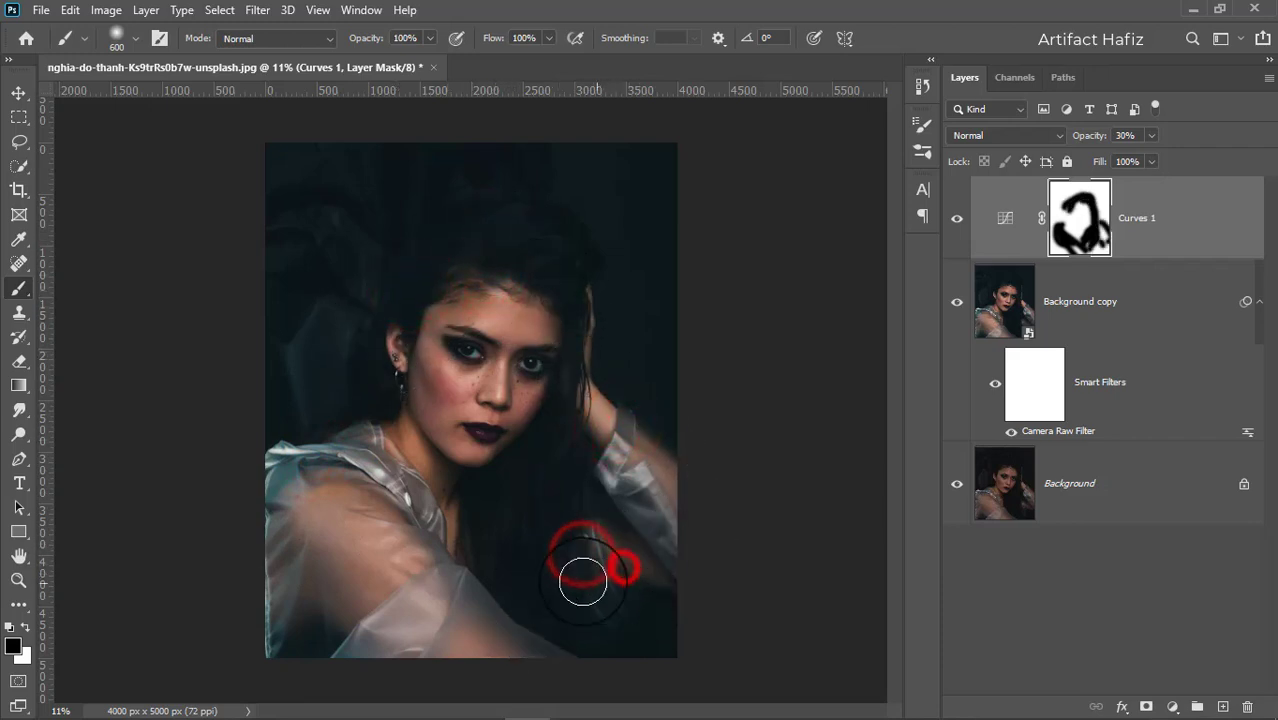
Extend the black mask painting over the hair and forehead, toggling the Curves layer to compare.
left_click(958, 222)
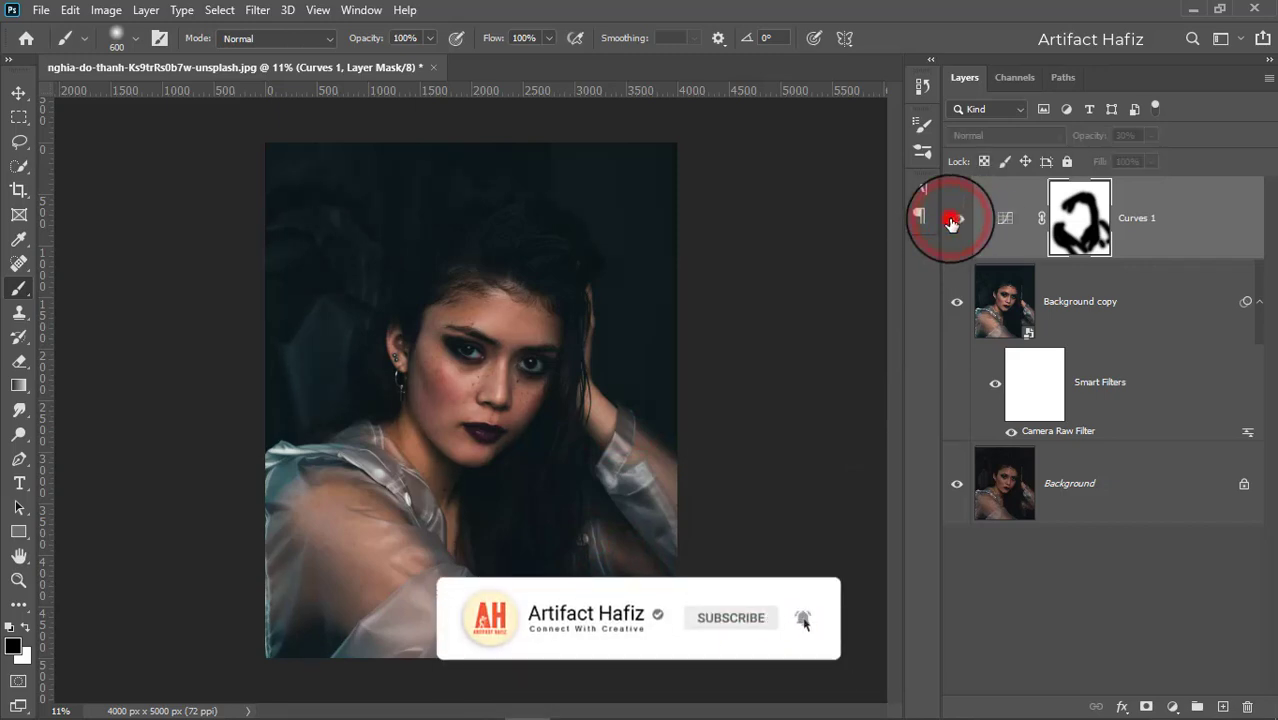
mouse_move(582, 183)
left_mouse_down()
mouse_move(489, 190)
mouse_move(419, 339)
left_mouse_up()
mouse_move(431, 237)
left_mouse_down()
mouse_move(388, 325)
mouse_move(394, 397)
left_mouse_up()
mouse_move(508, 228)
left_mouse_down()
mouse_move(606, 406)
mouse_move(595, 481)
left_mouse_up()
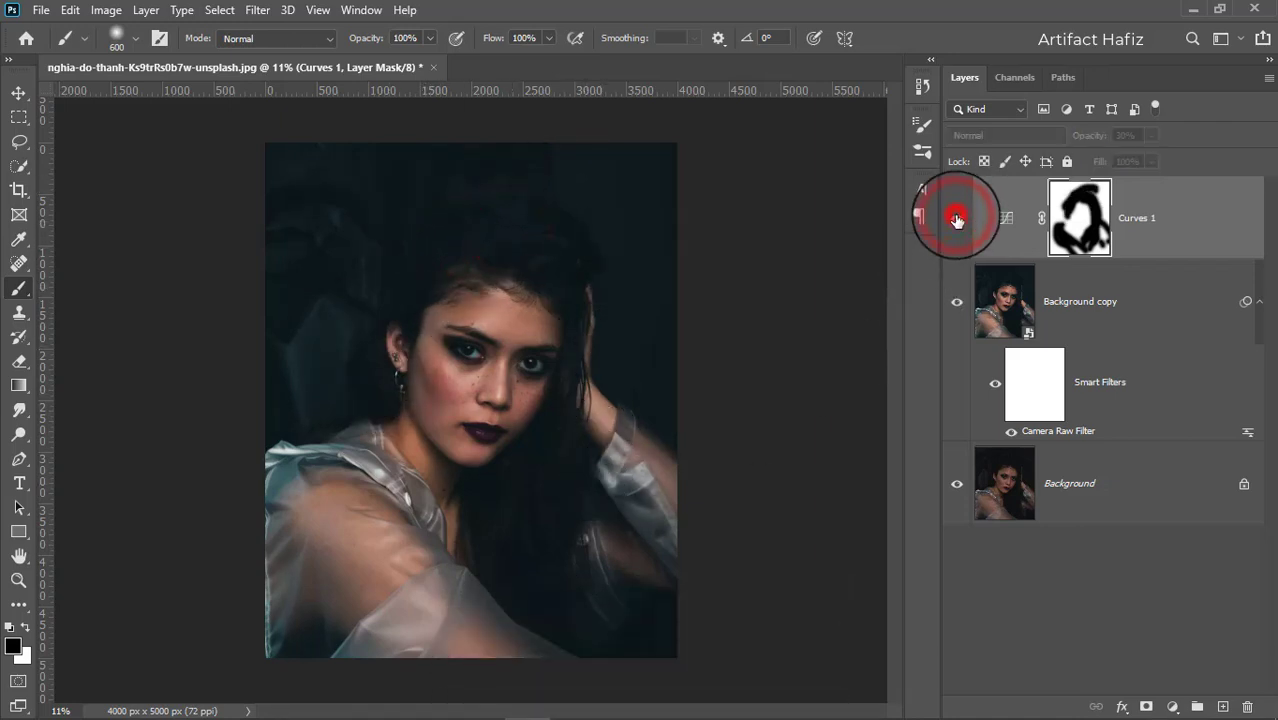
left_click(1192, 213)
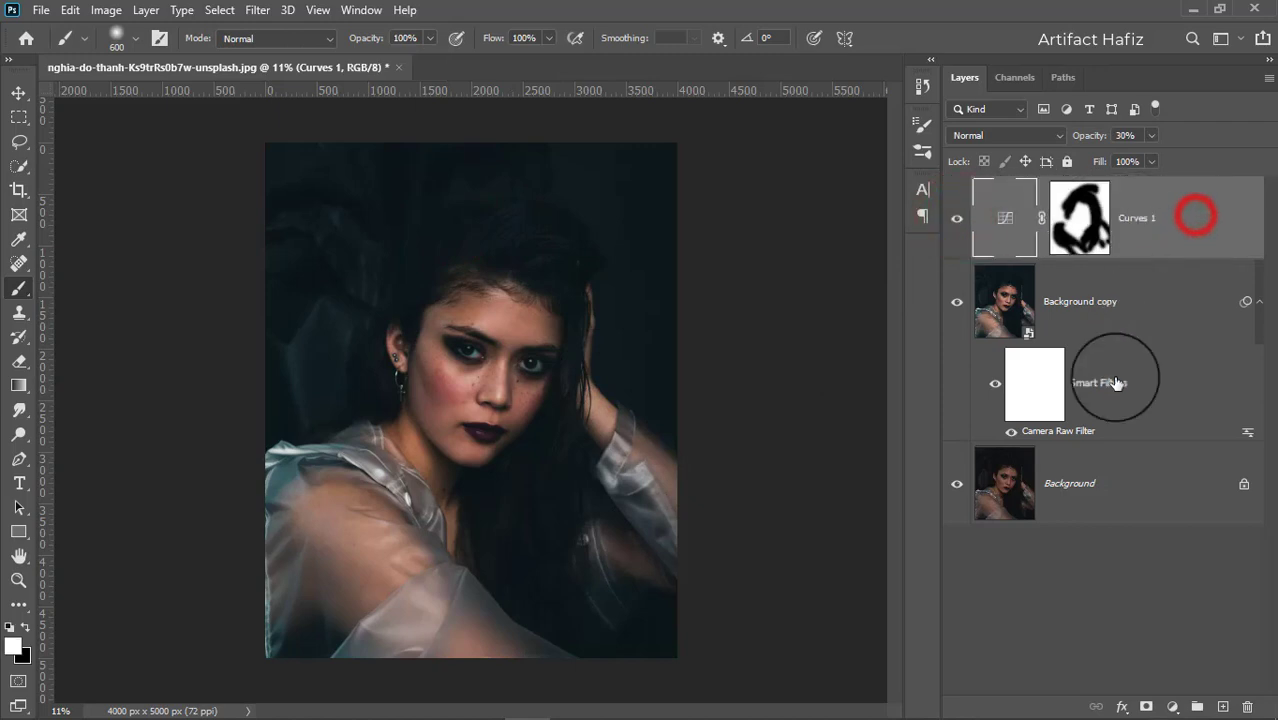
Add a Color Lookup adjustment layer and load the Soft_Warming.look 3DLUT file.
left_click(1172, 706)
left_click(1178, 596)
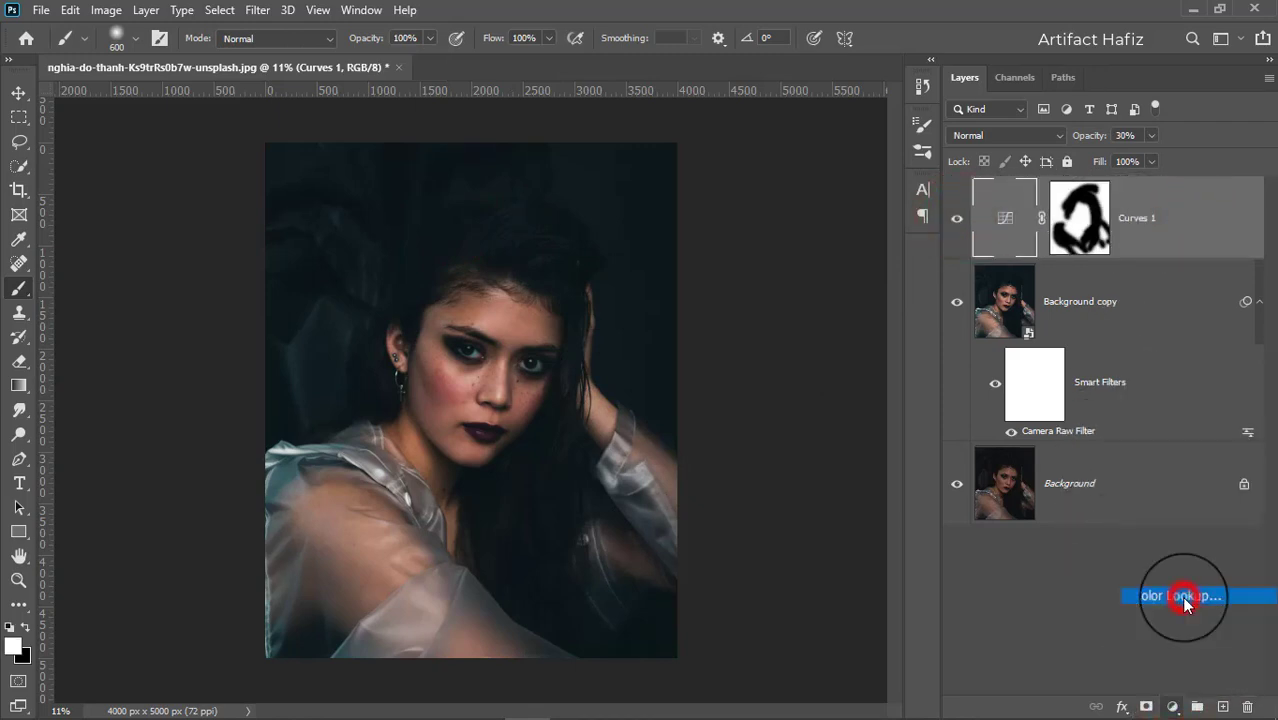
left_click(792, 196)
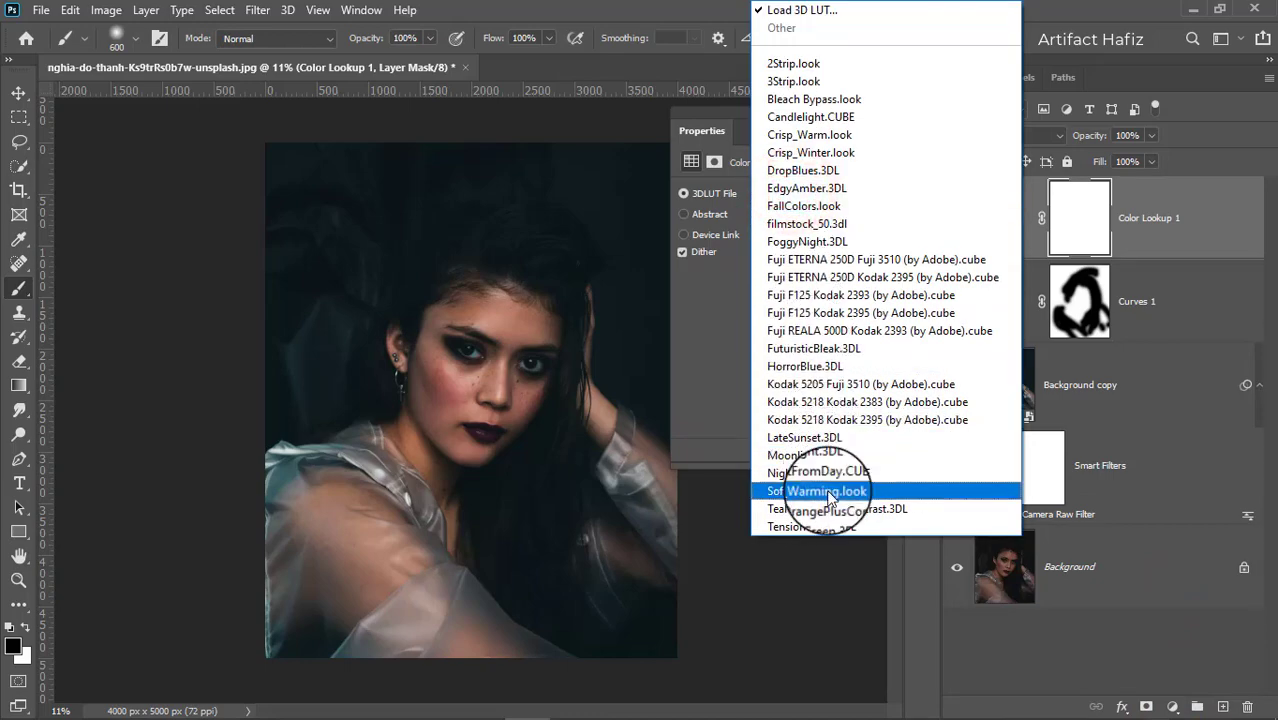
left_click(827, 491)
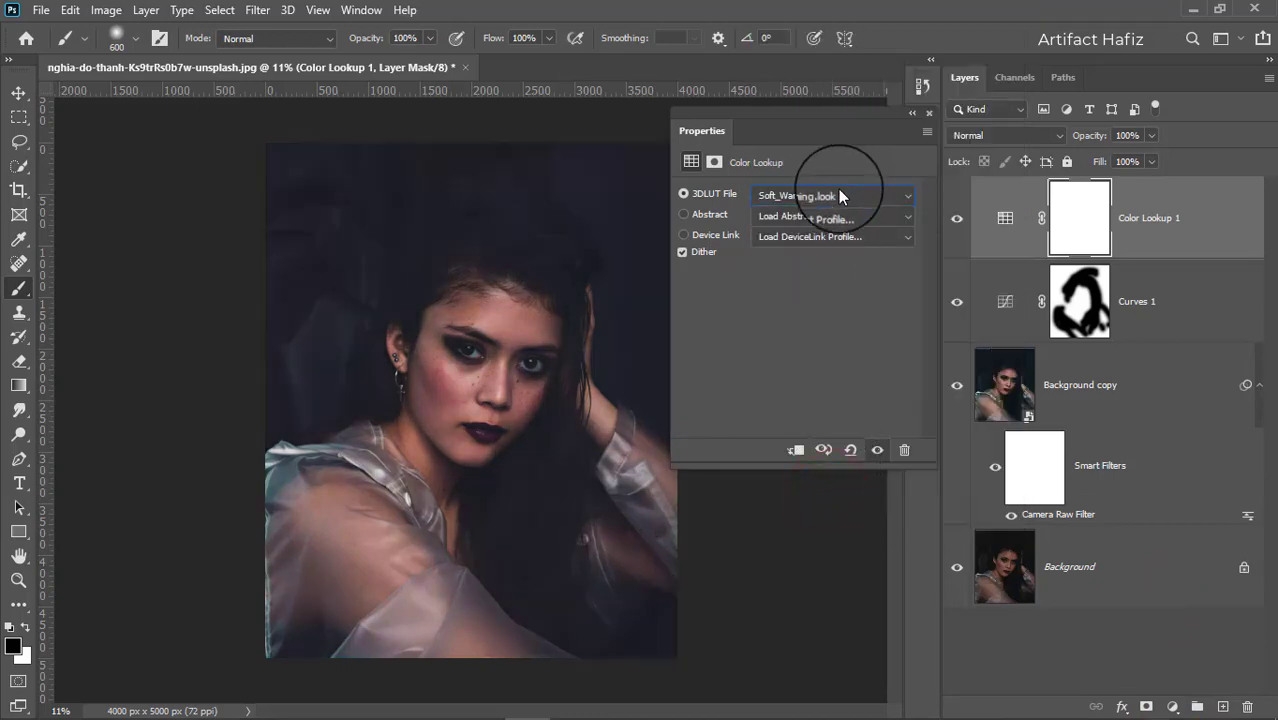
Try the Fuji F125 Kodak 2395 (by Adobe) LUT instead.
left_click(840, 196)
left_click(850, 317)
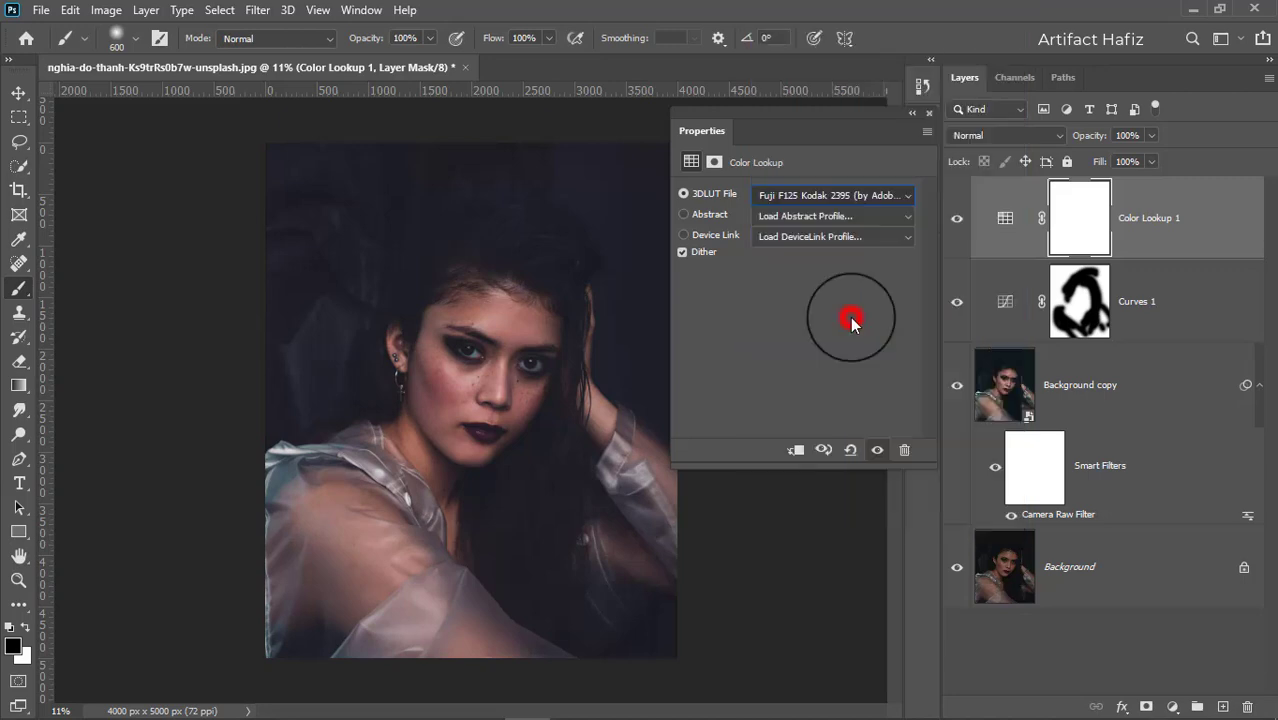
Switch the Color Lookup LUT to FuturisticBleak.3DL and close the properties panel.
left_click(851, 199)
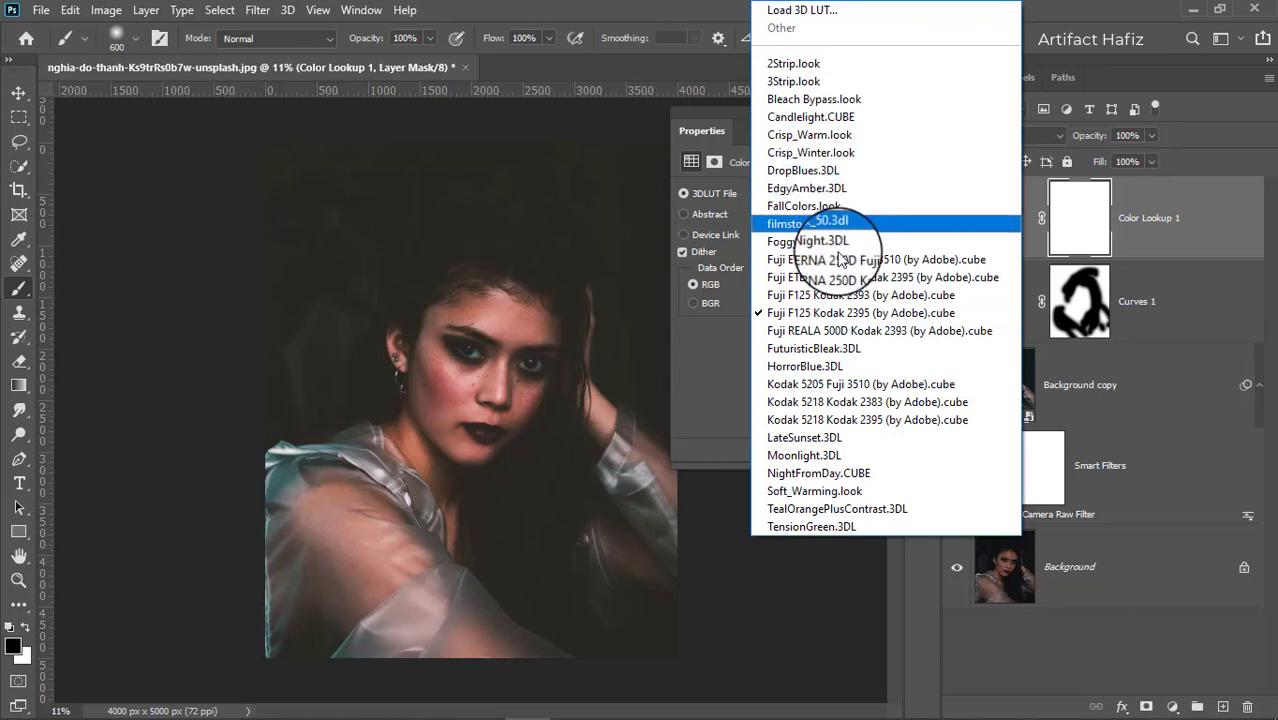
left_click(829, 350)
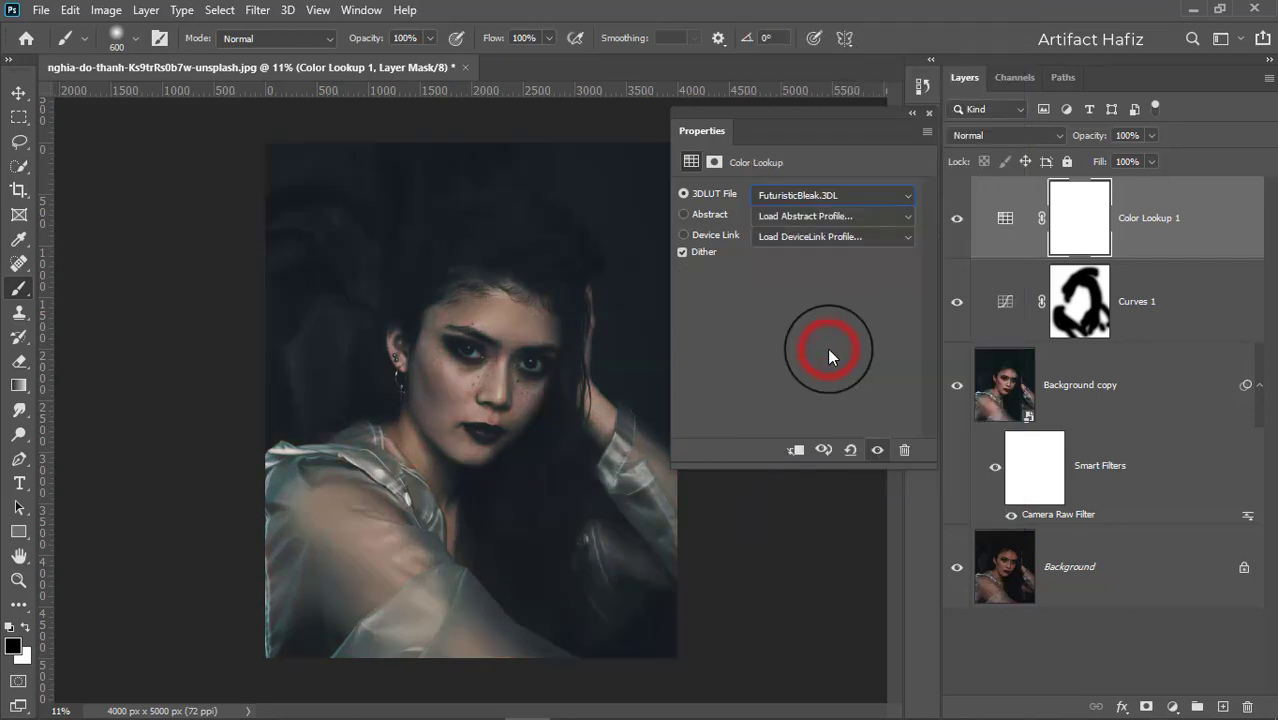
left_click(930, 119)
Set the Color Lookup 1 layer opacity to 14%.
left_click(1141, 208)
left_click_drag(1151, 136, 1085, 178)
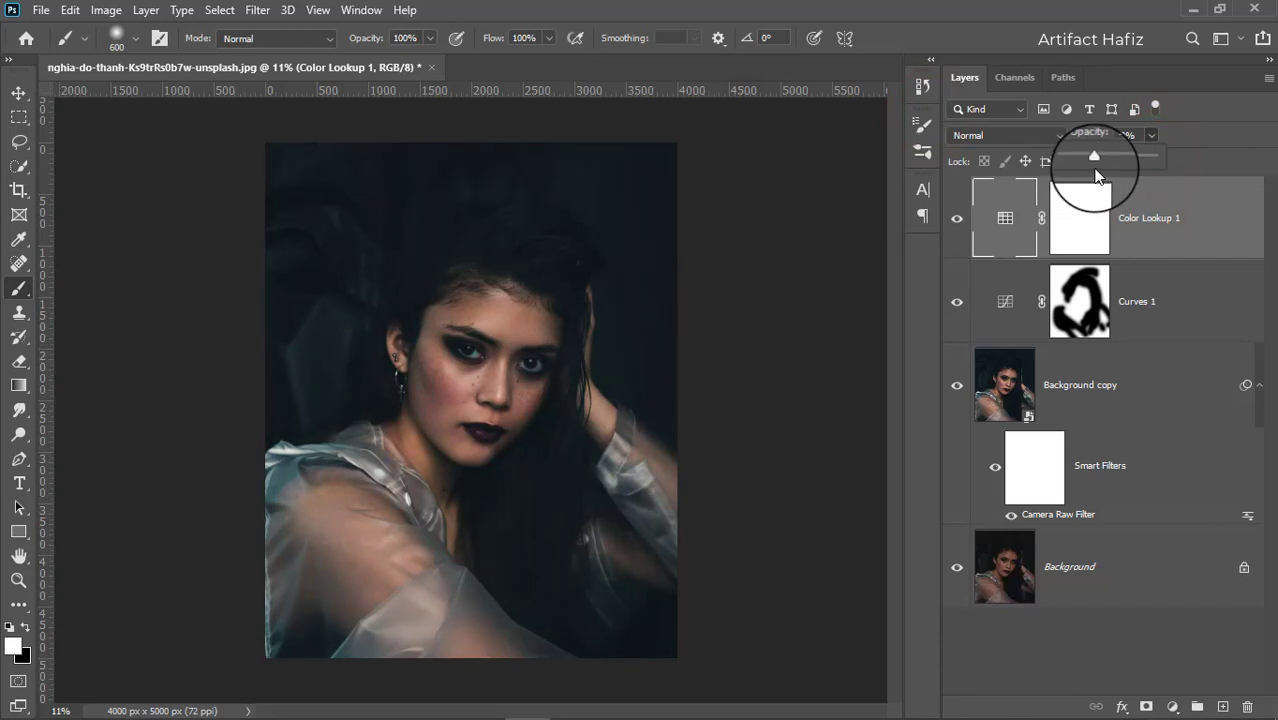
left_click_drag(1097, 176, 1068, 186)
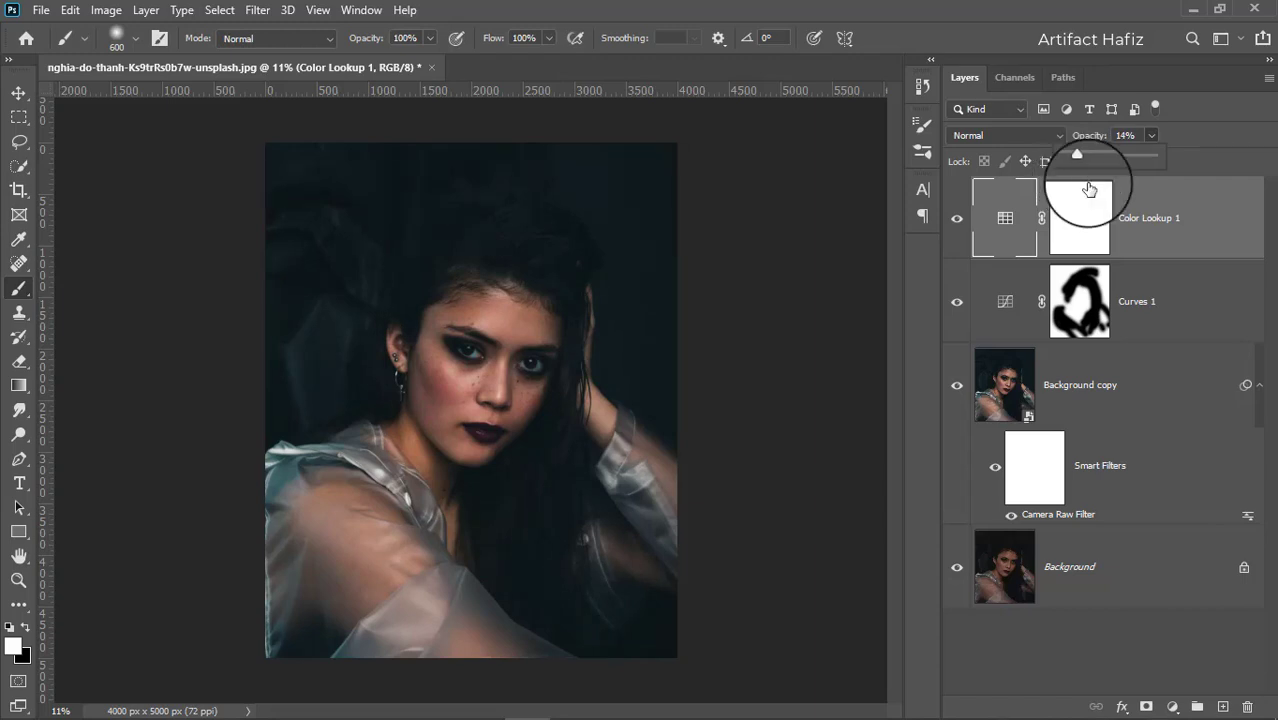
left_click(1145, 212)
Add a Levels adjustment layer, set the white input level to 204, and close the properties panel.
left_click(1172, 707)
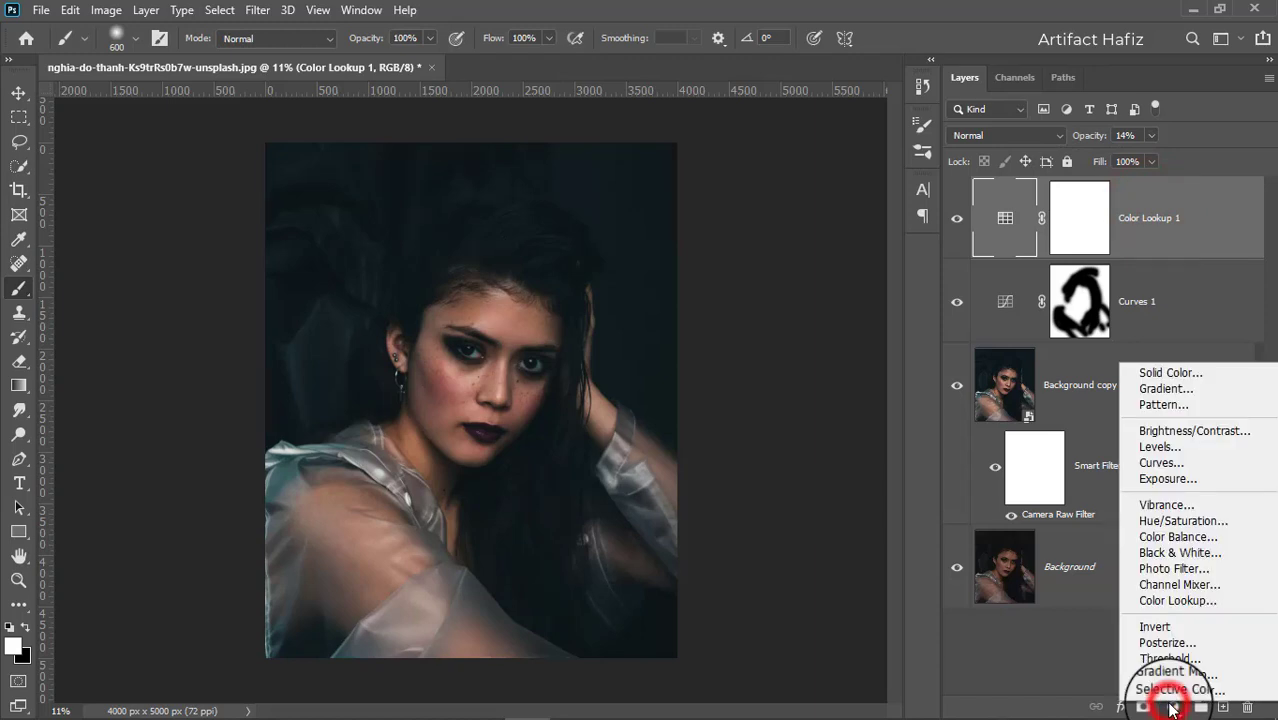
left_click(1160, 450)
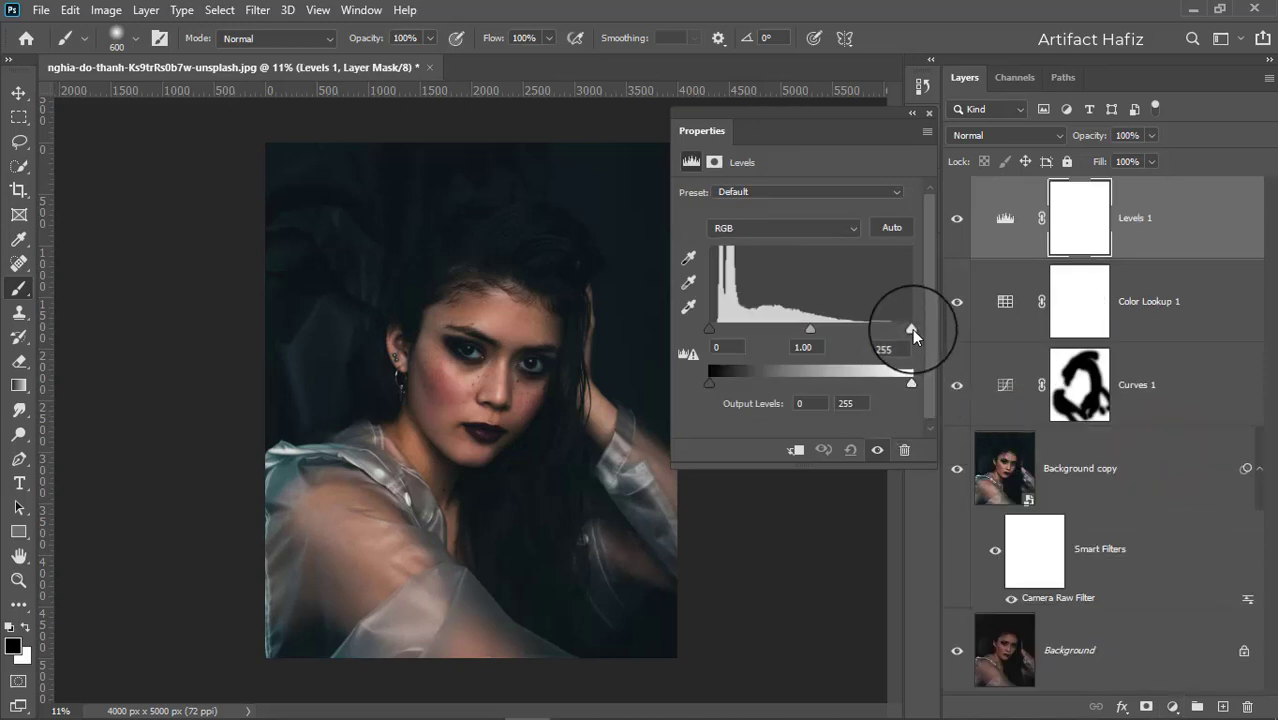
left_click_drag(910, 330, 876, 333)
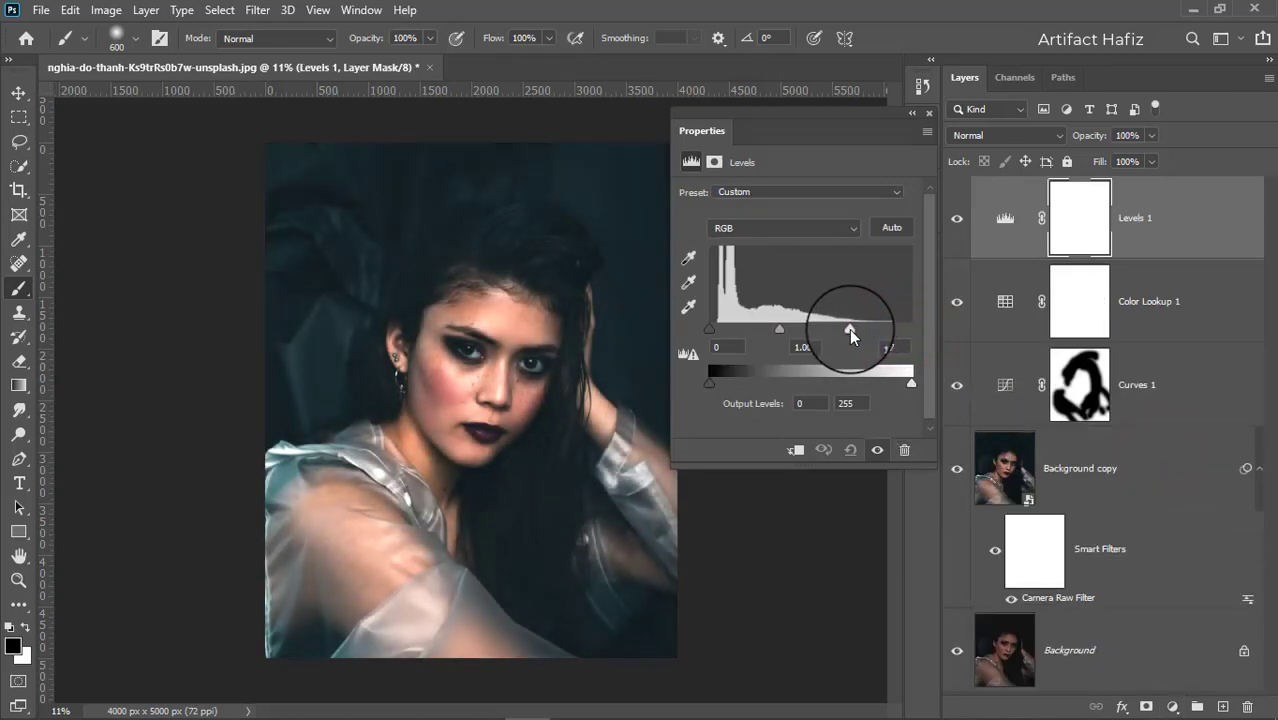
left_click_drag(850, 335, 877, 334)
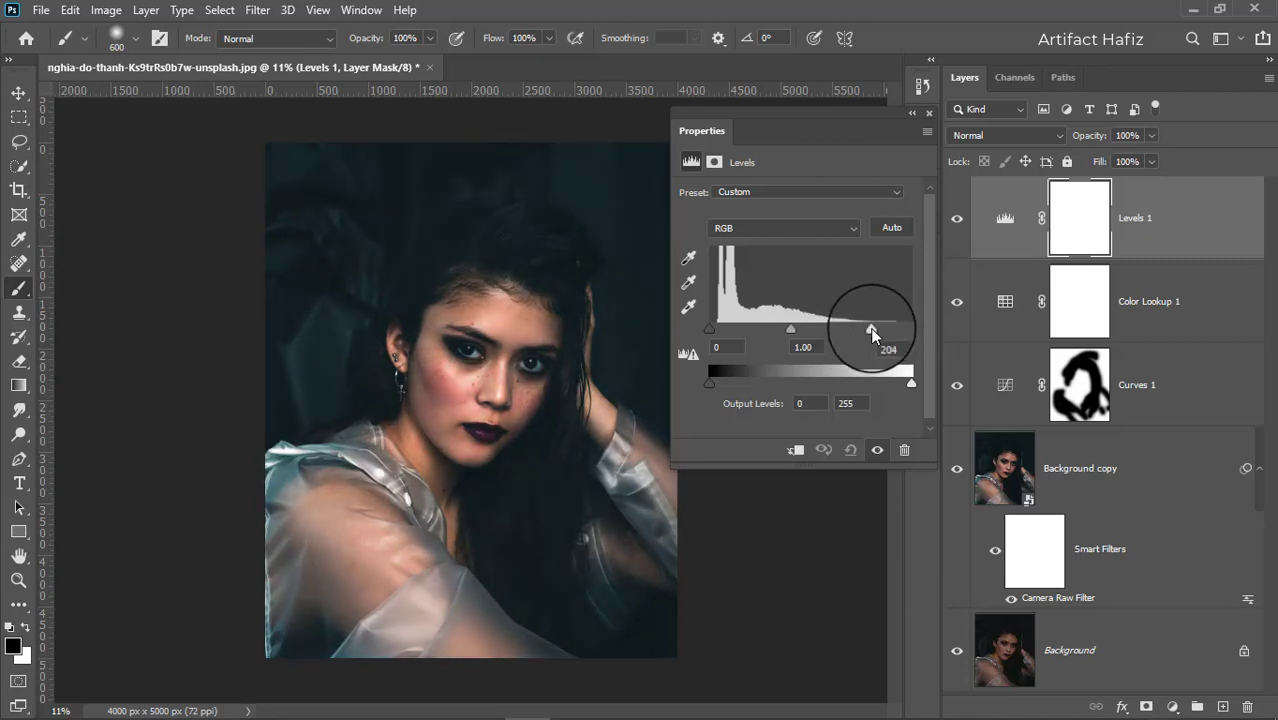
left_click(929, 118)
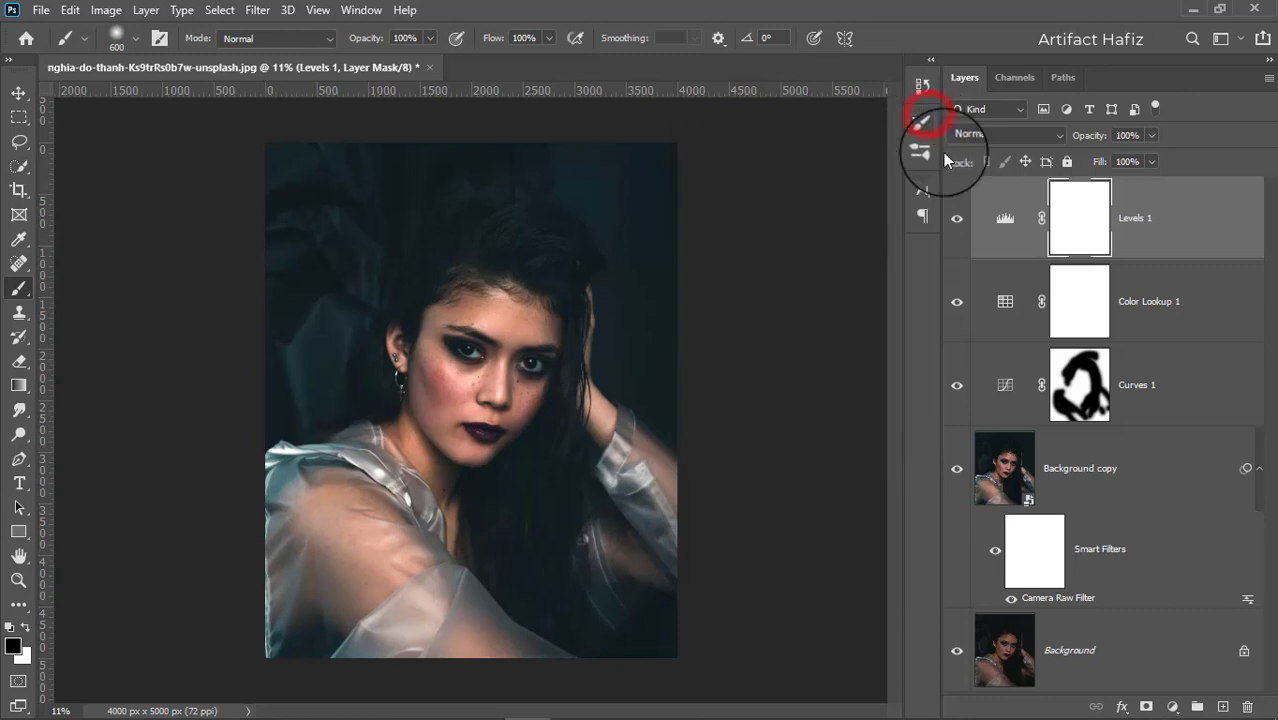
Toggle the Levels 1 layer's visibility to compare the image with and without it.
left_click(956, 220)
left_click(956, 220)
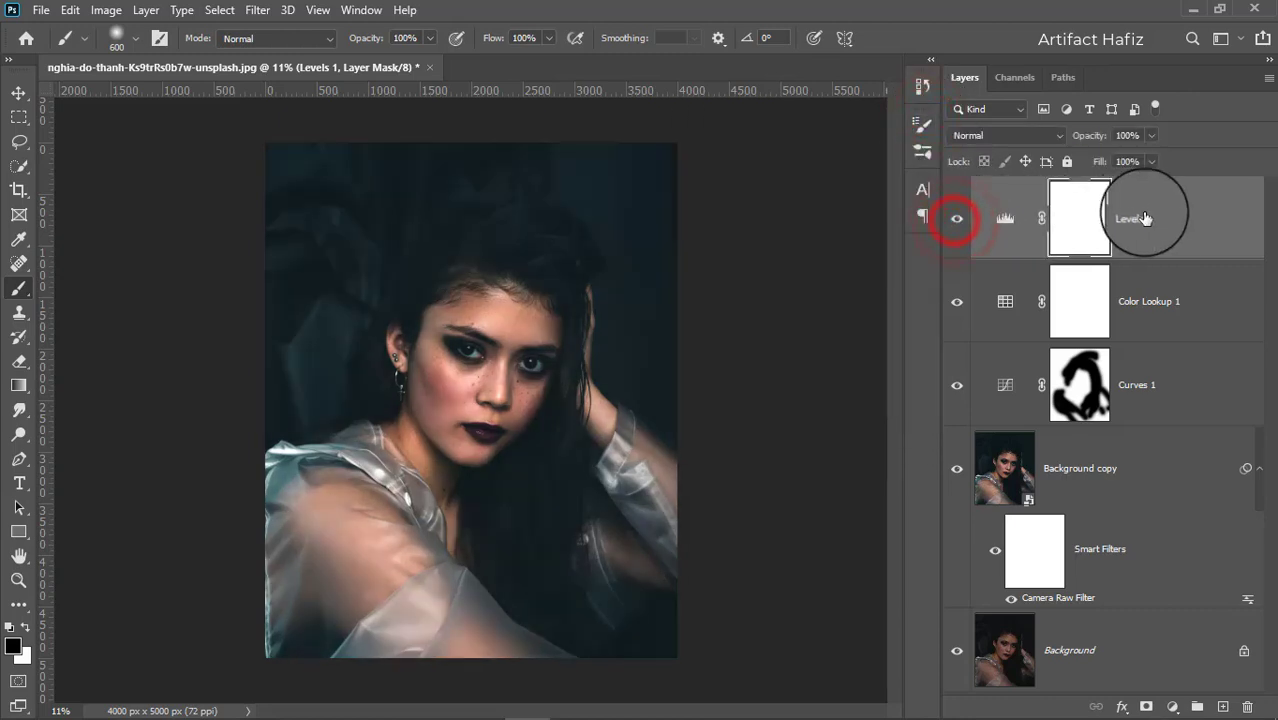
Stamp all visible layers into a new merged layer on top and convert it for smart filters.
left_click(1150, 217)
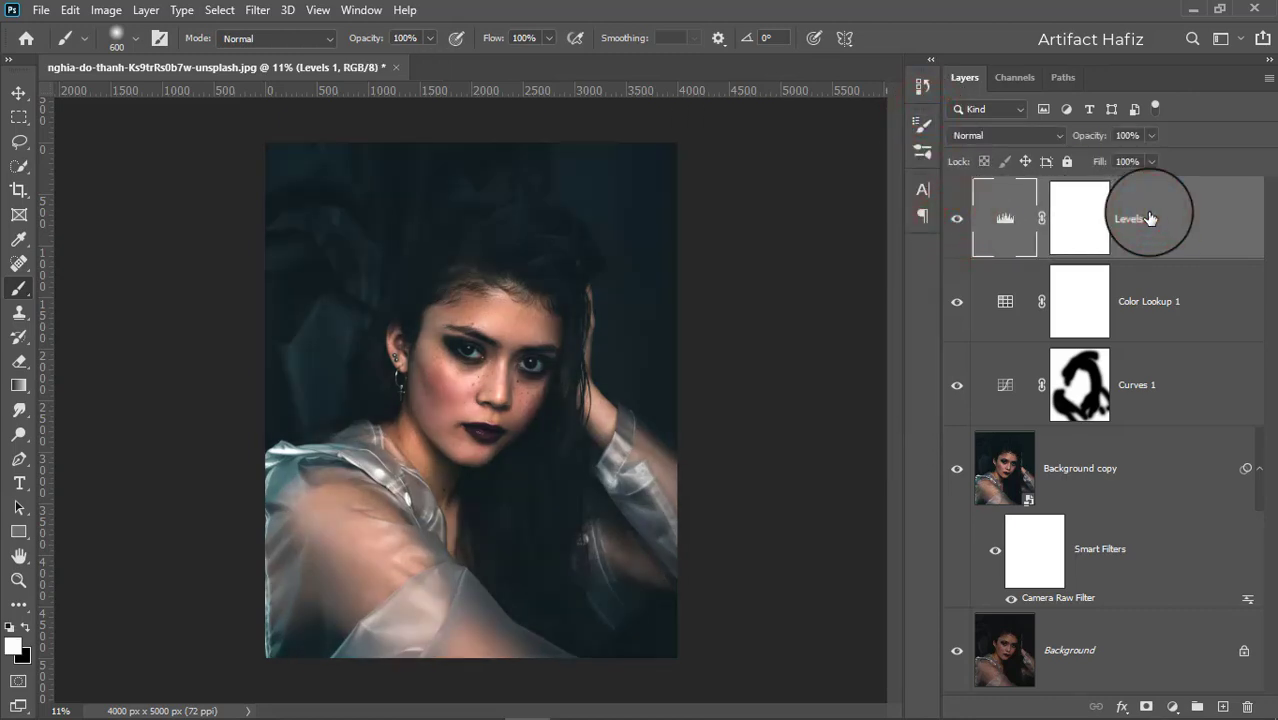
key("ctrl+alt+shift+e")
left_click(1148, 207)
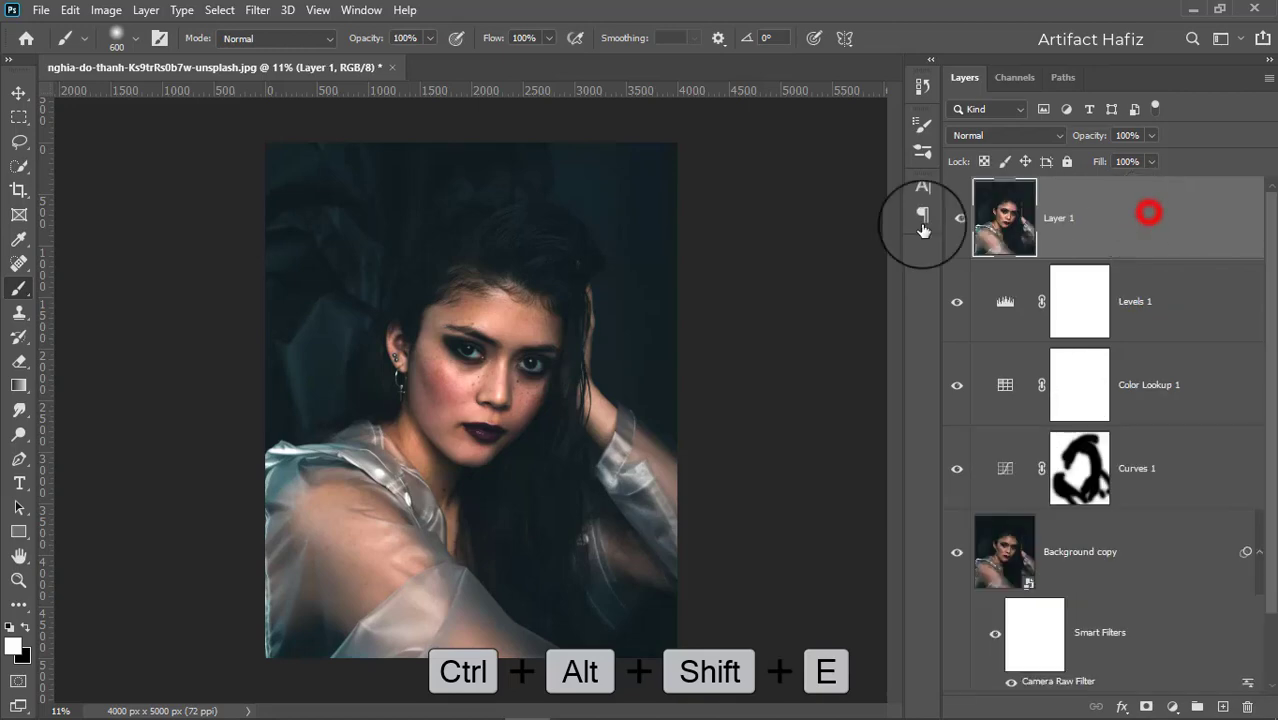
left_click(259, 11)
left_click(275, 57)
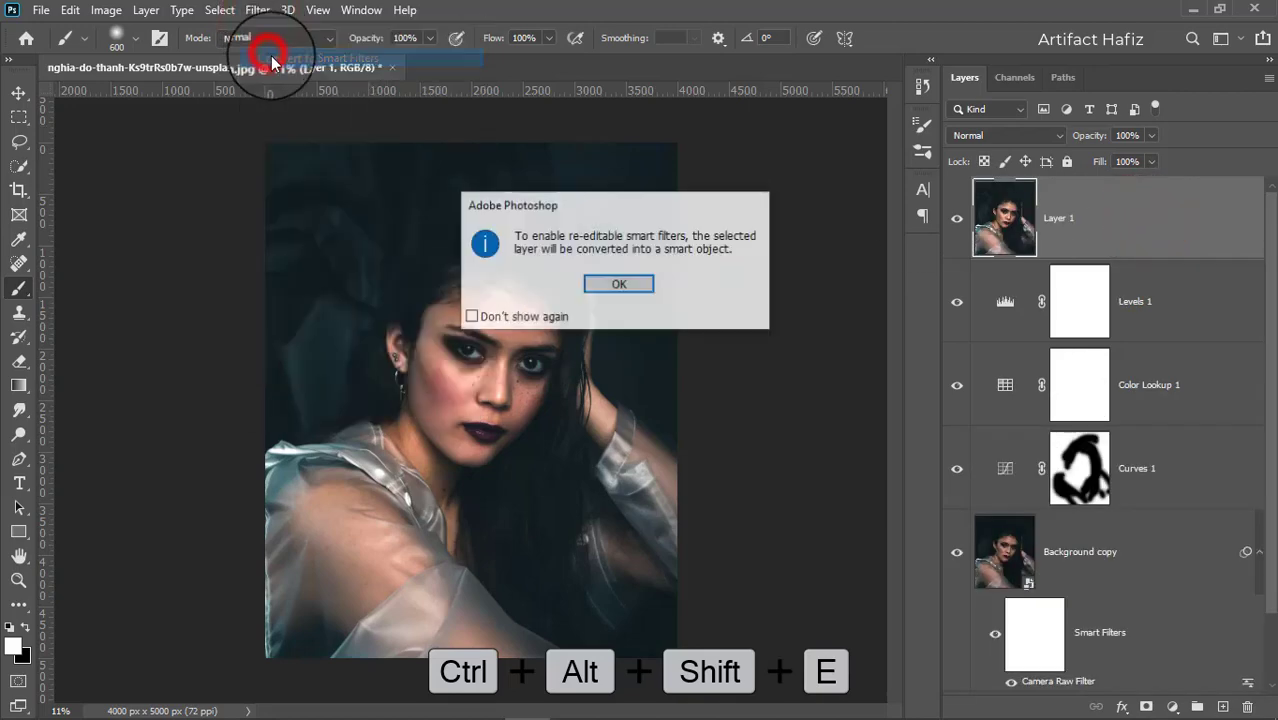
left_click(600, 289)
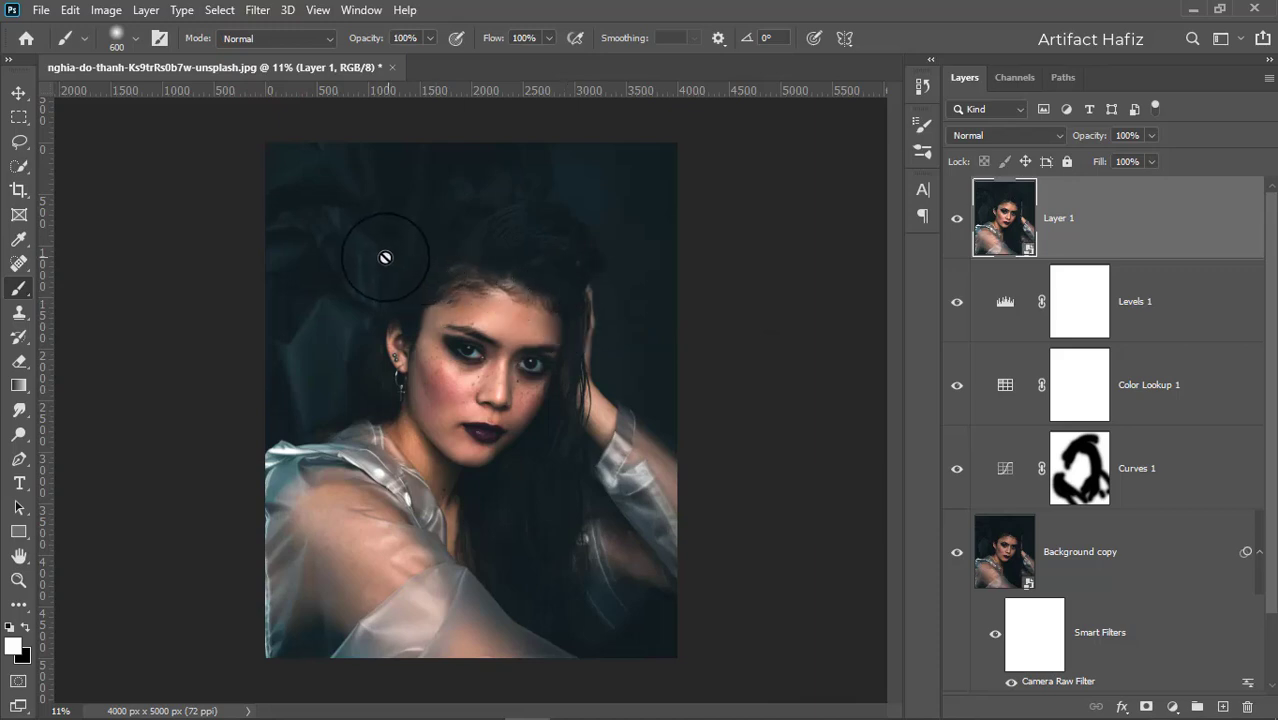
Apply a Camera Raw Filter to the merged layer with Luminance noise reduction set to 100.
left_click(257, 10)
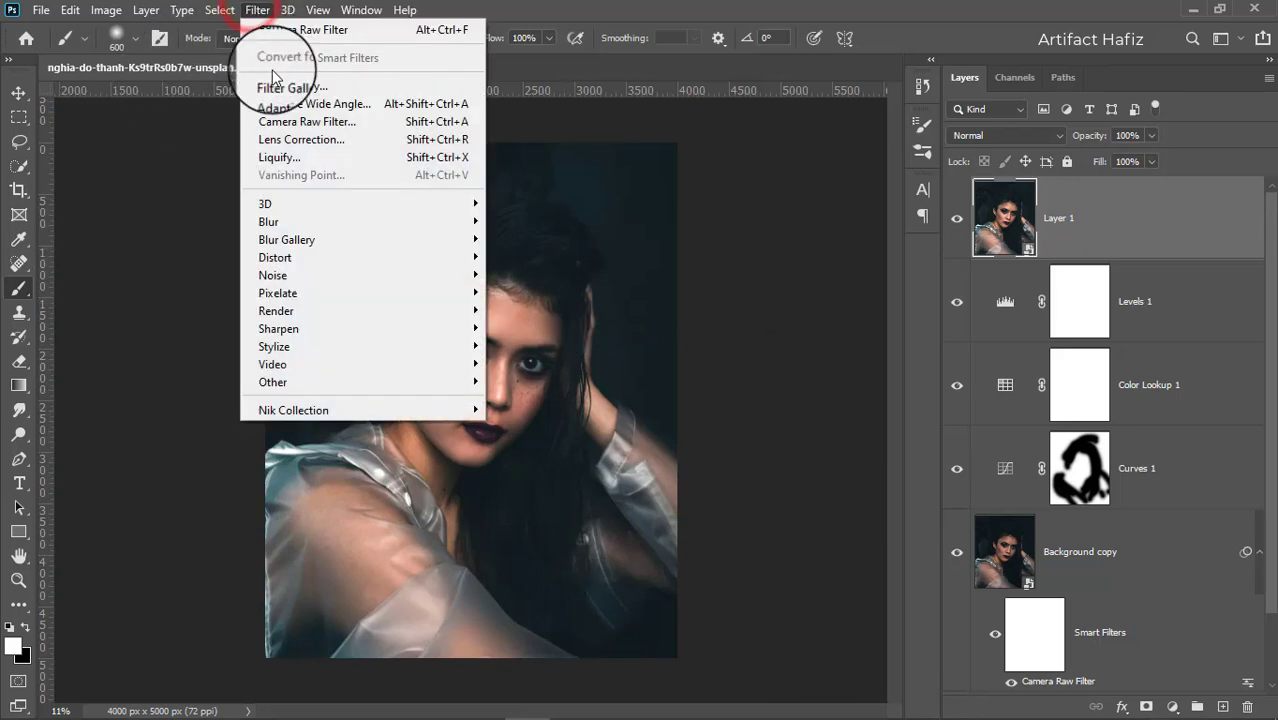
left_click(293, 122)
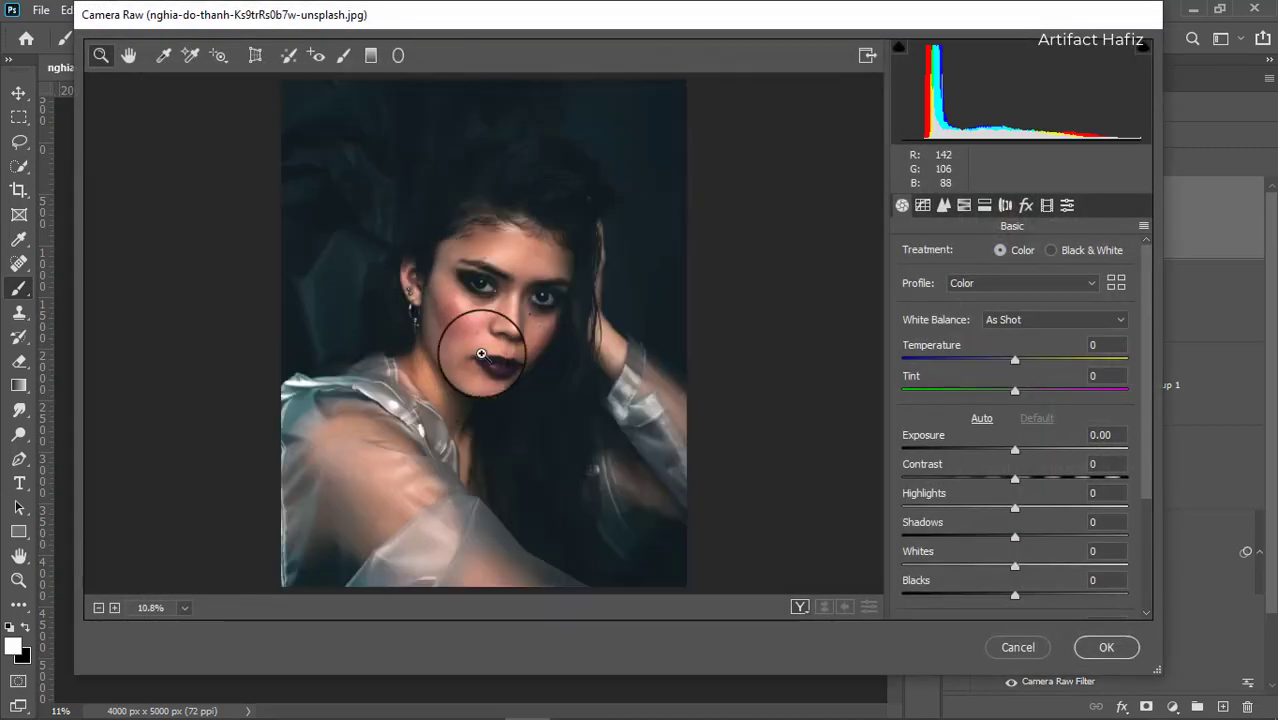
left_click(943, 205)
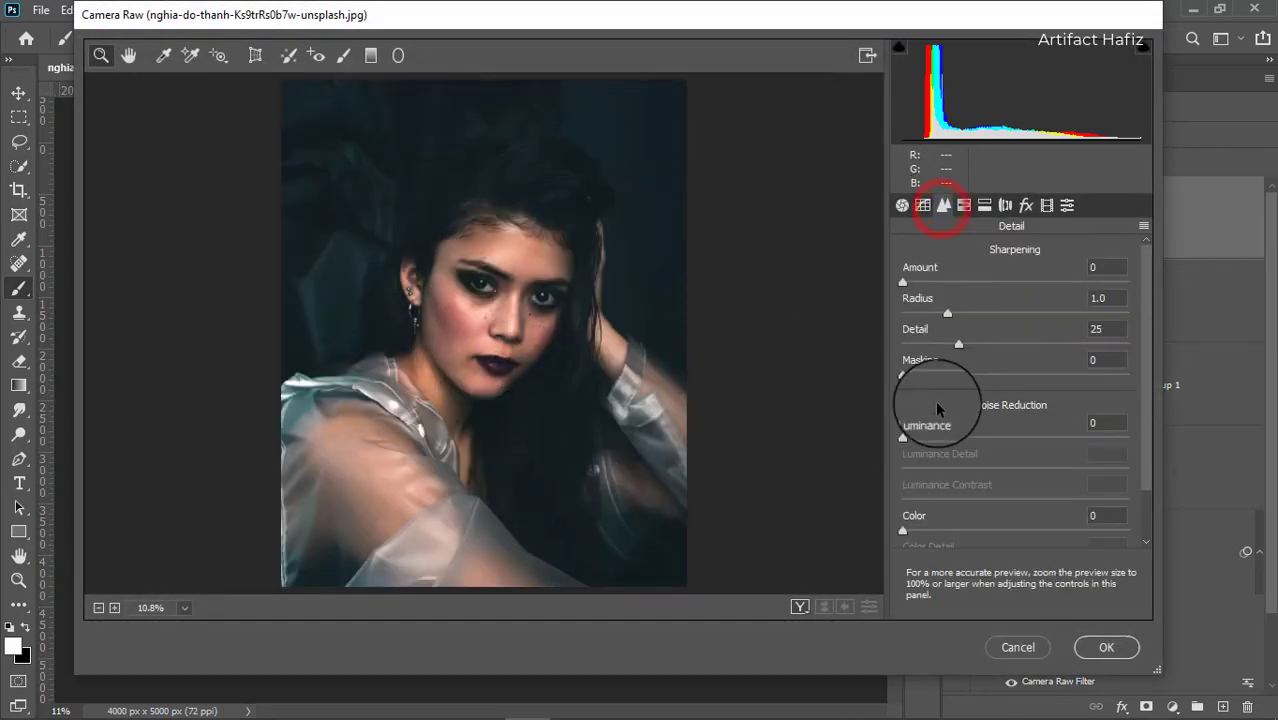
left_click_drag(903, 440, 1190, 434)
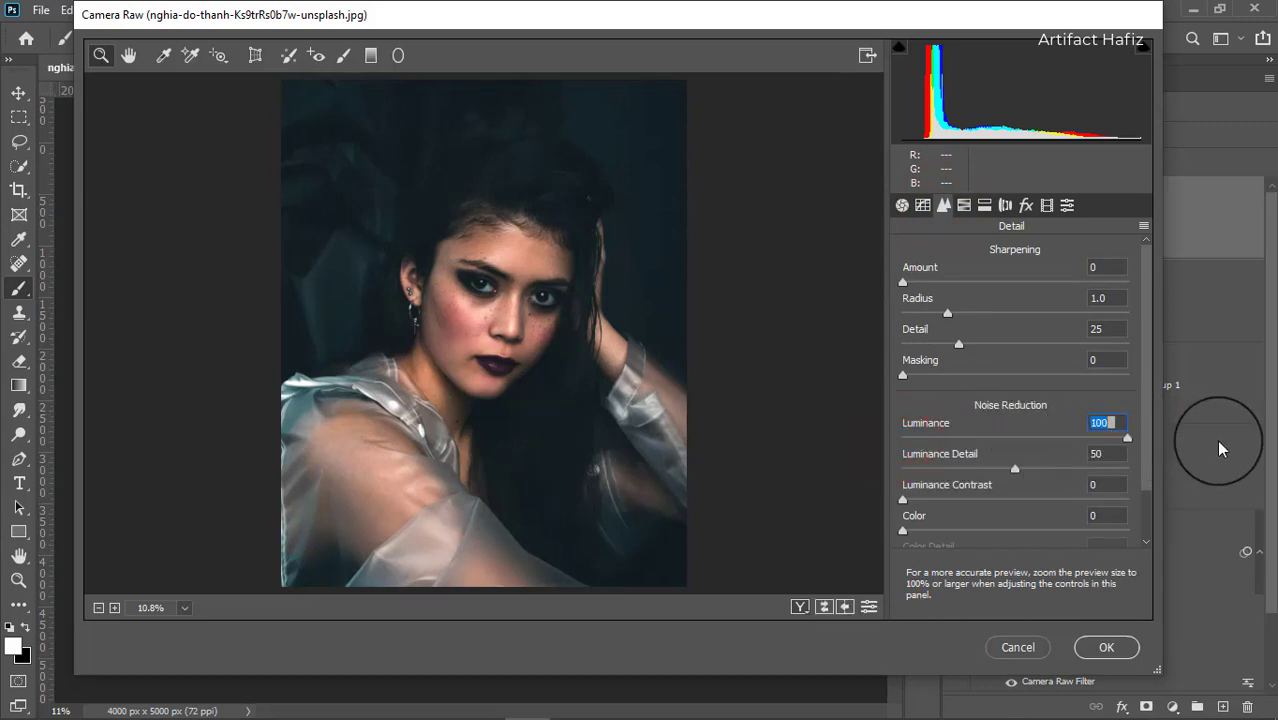
left_click(1106, 648)
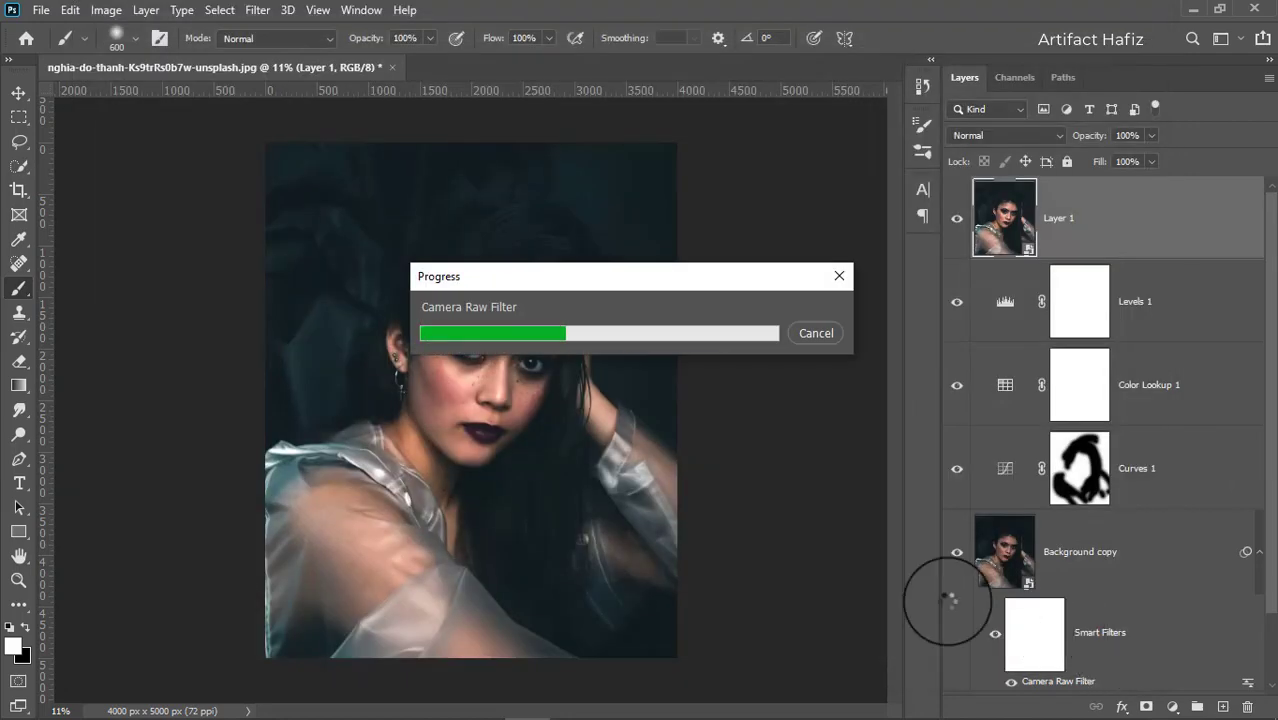
Add a layer mask to the noise-reduced merged layer.
scroll(521, 474, "up", 1)
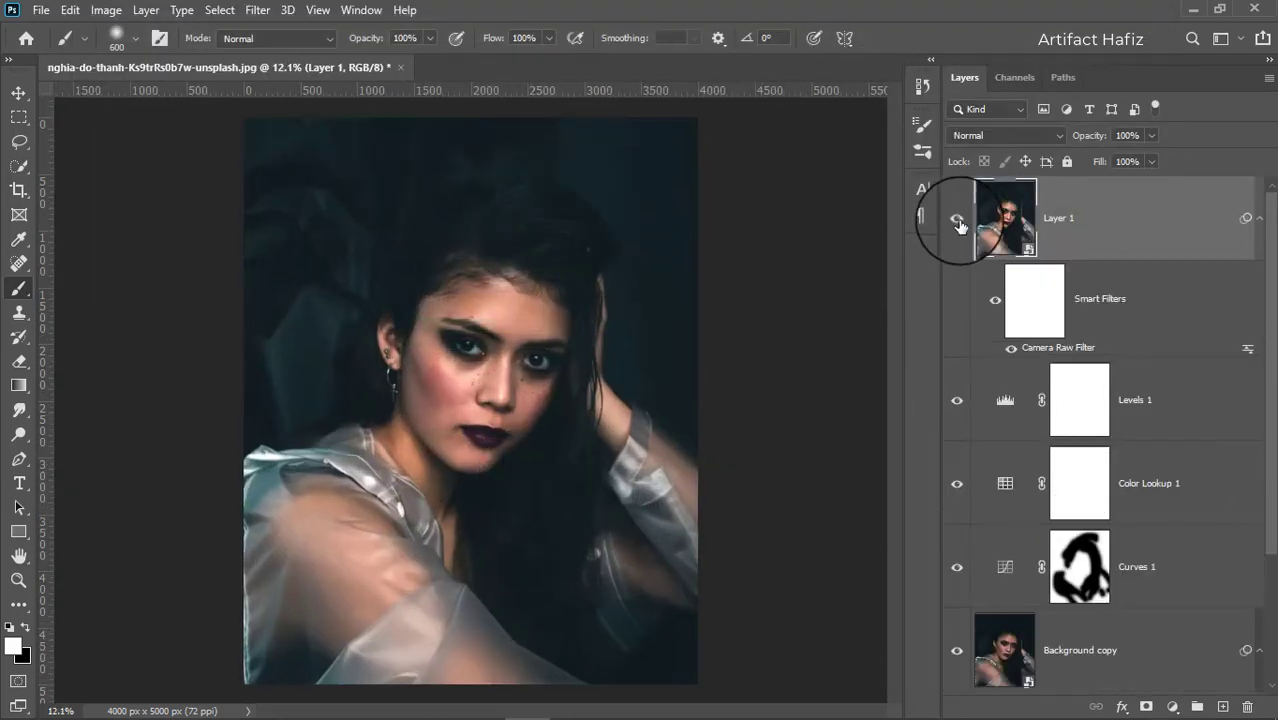
left_click_drag(956, 222, 1118, 592)
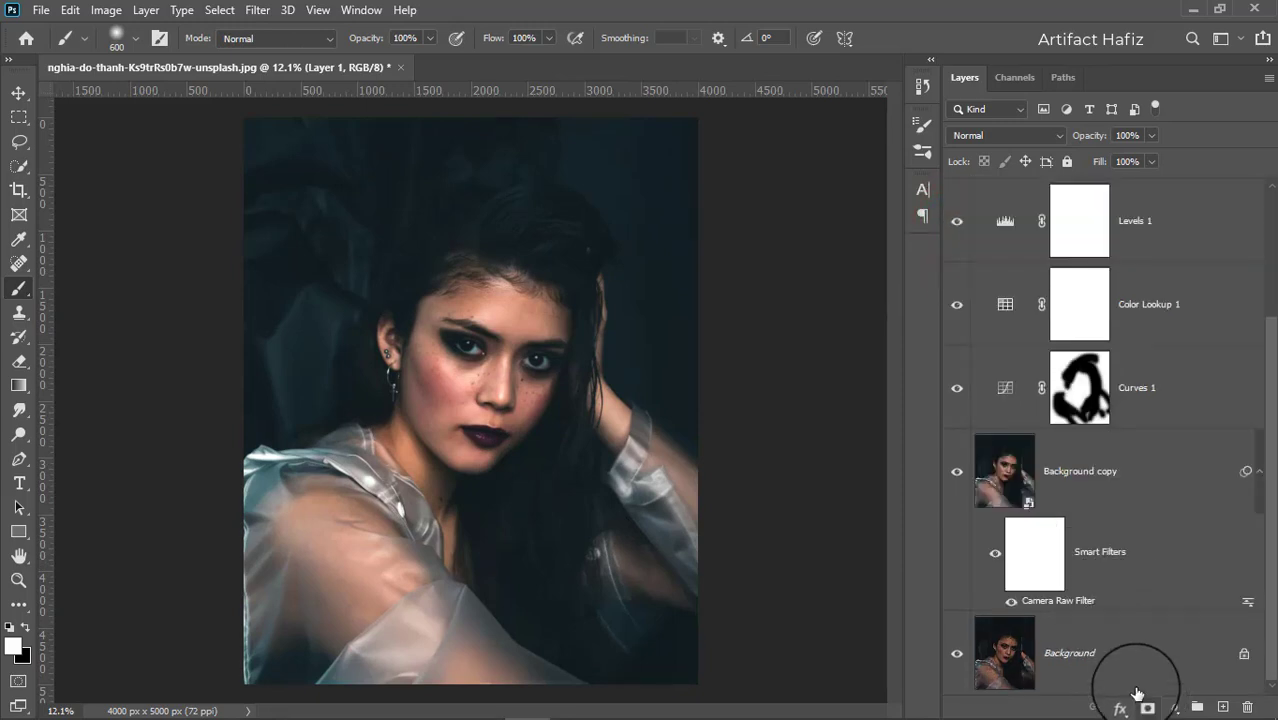
scroll(1128, 604, "up", 3)
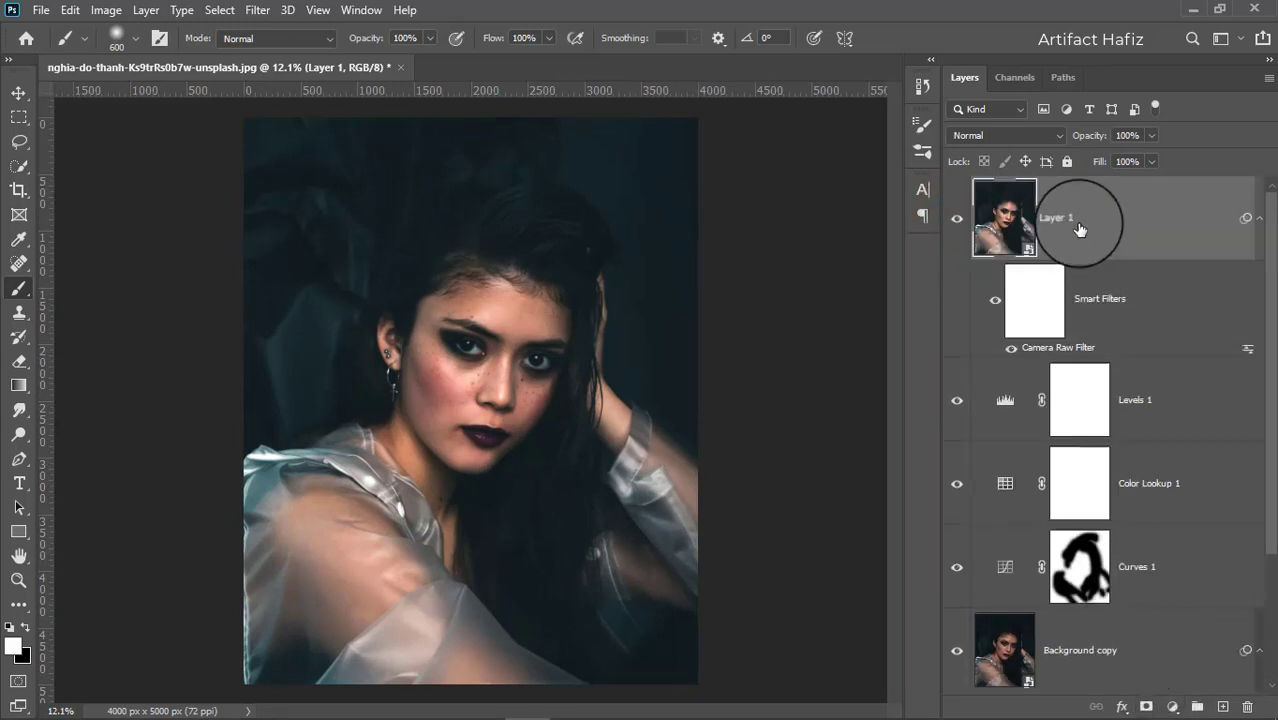
left_click(1079, 226)
left_click(1146, 707)
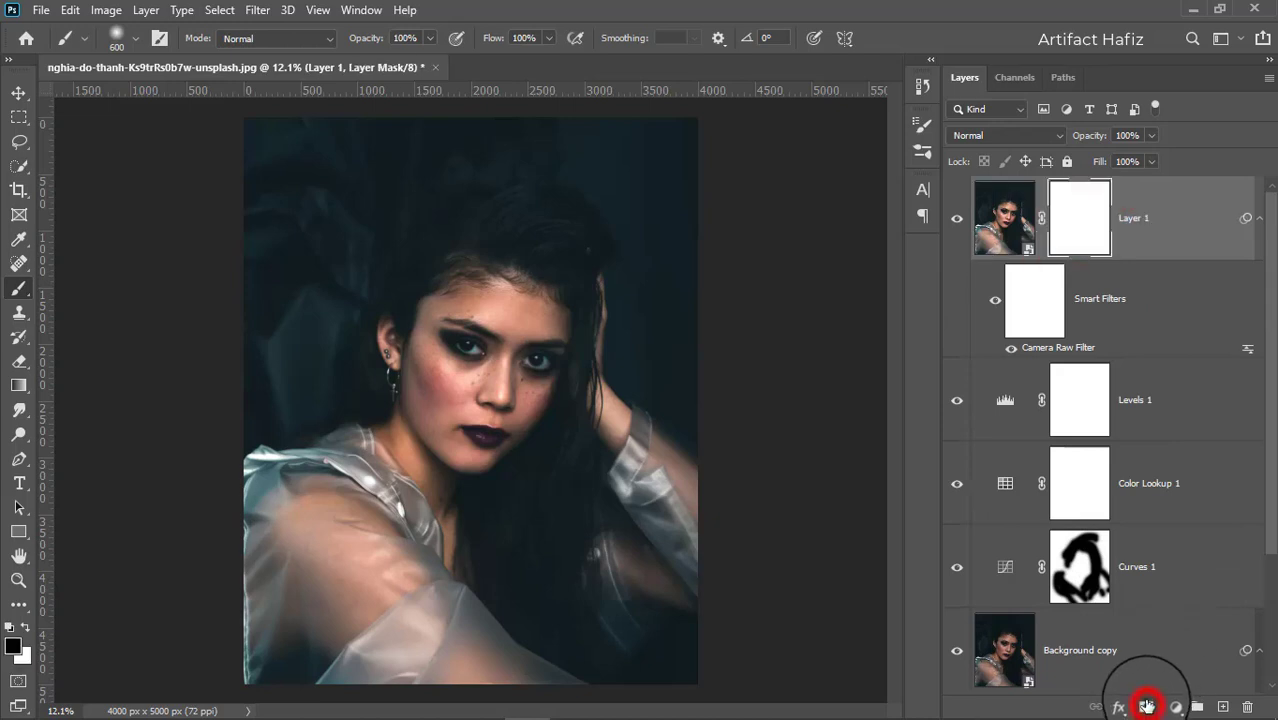
With a black brush reduced to about 200 px, paint the mask over the eyes, lips and nose.
left_click(18, 288)
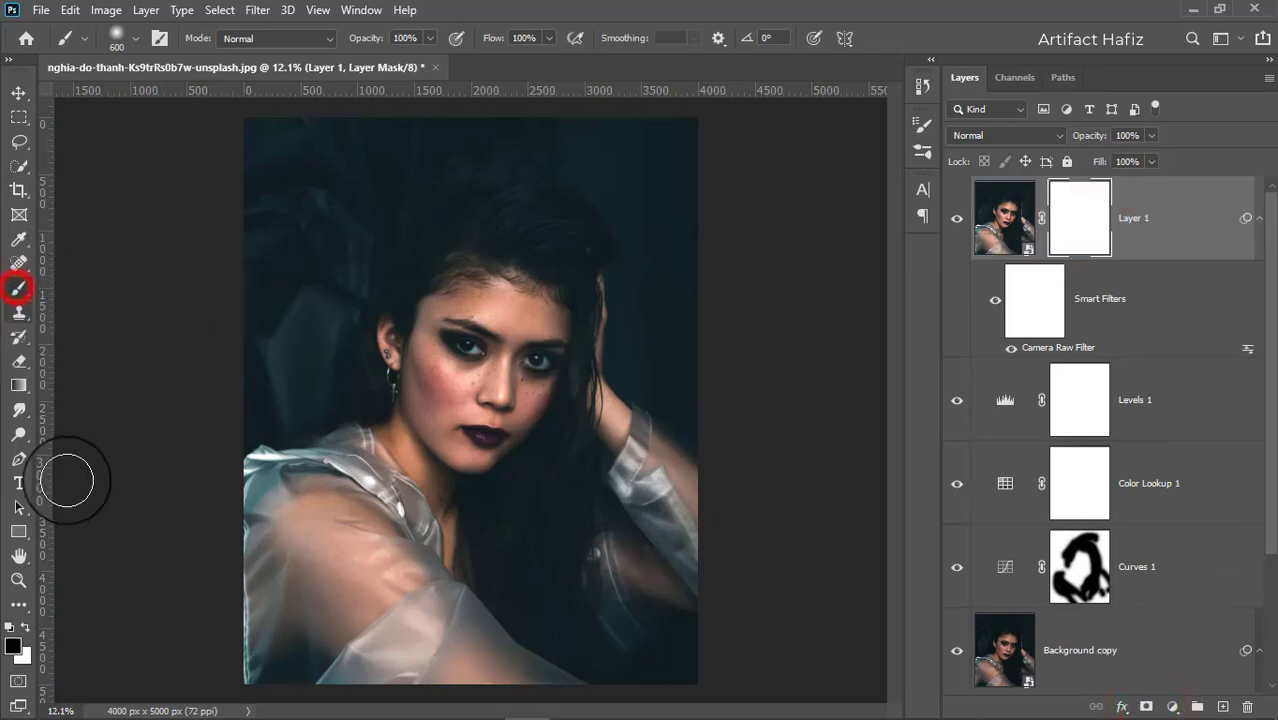
double_click(27, 631)
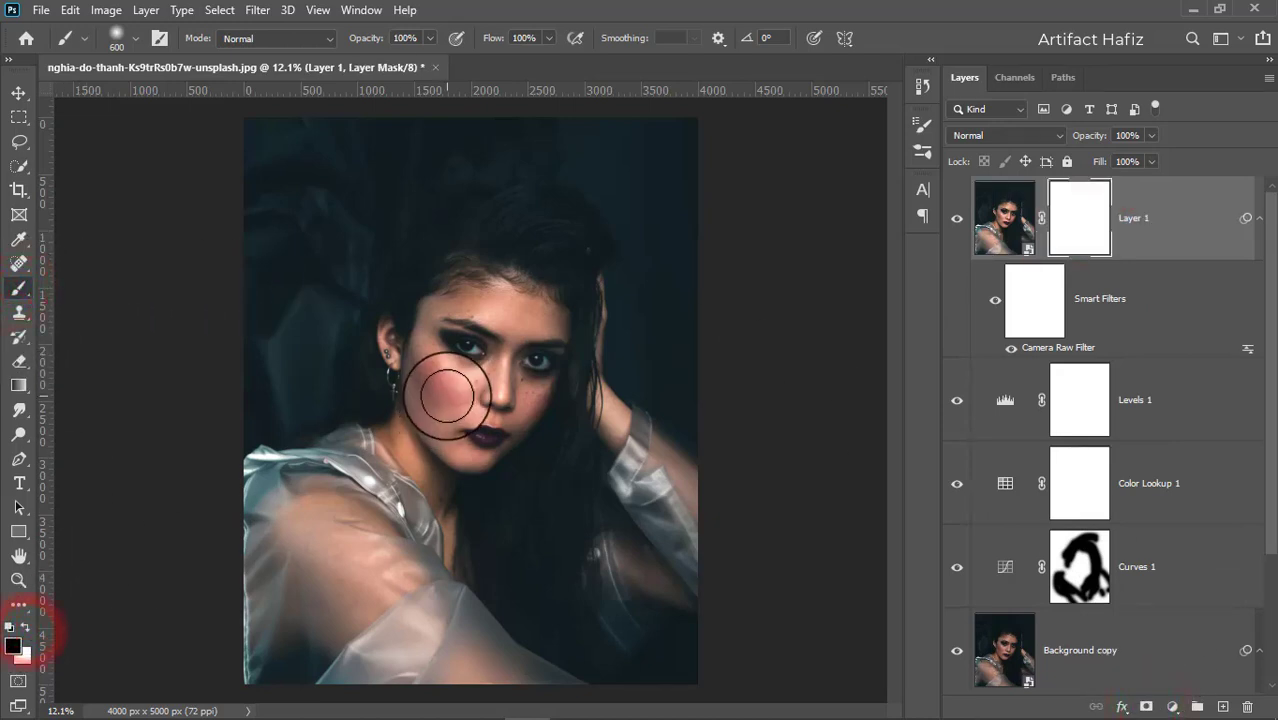
key("bracketleft")
key("bracketleft")
key("bracketleft")
key("bracketleft")
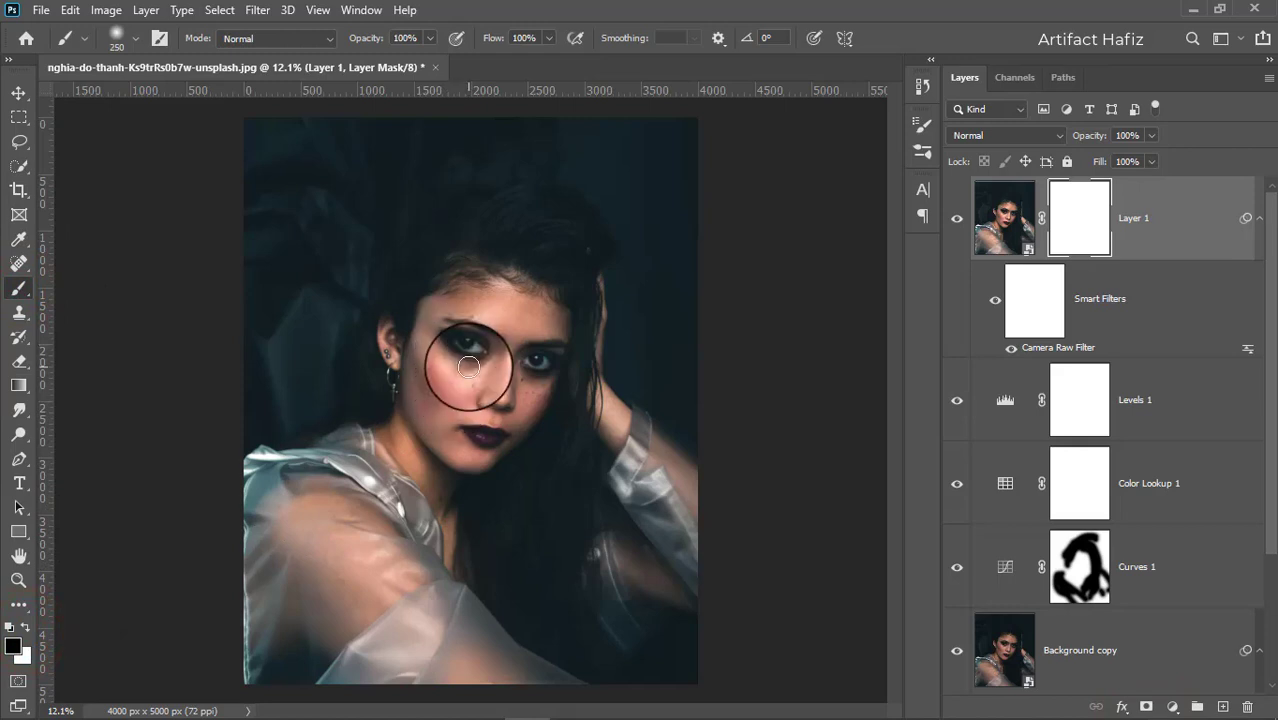
scroll(461, 345, "up", 5)
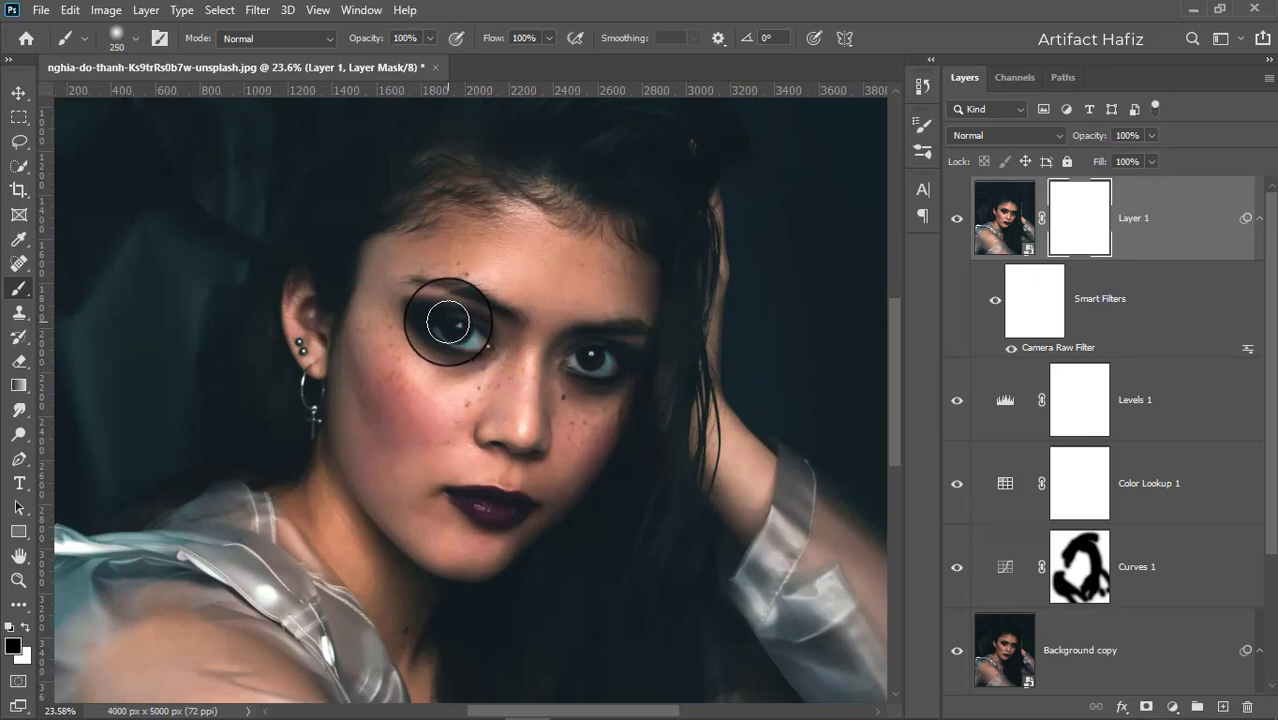
key("bracketleft")
mouse_move(431, 317)
left_mouse_down()
mouse_move(477, 353)
mouse_move(436, 322)
left_mouse_up()
mouse_move(436, 322)
left_mouse_down()
mouse_move(482, 335)
mouse_move(437, 308)
mouse_move(477, 343)
mouse_move(436, 292)
mouse_move(462, 291)
mouse_move(506, 324)
mouse_move(625, 332)
mouse_move(643, 350)
mouse_move(561, 360)
mouse_move(593, 351)
left_mouse_up()
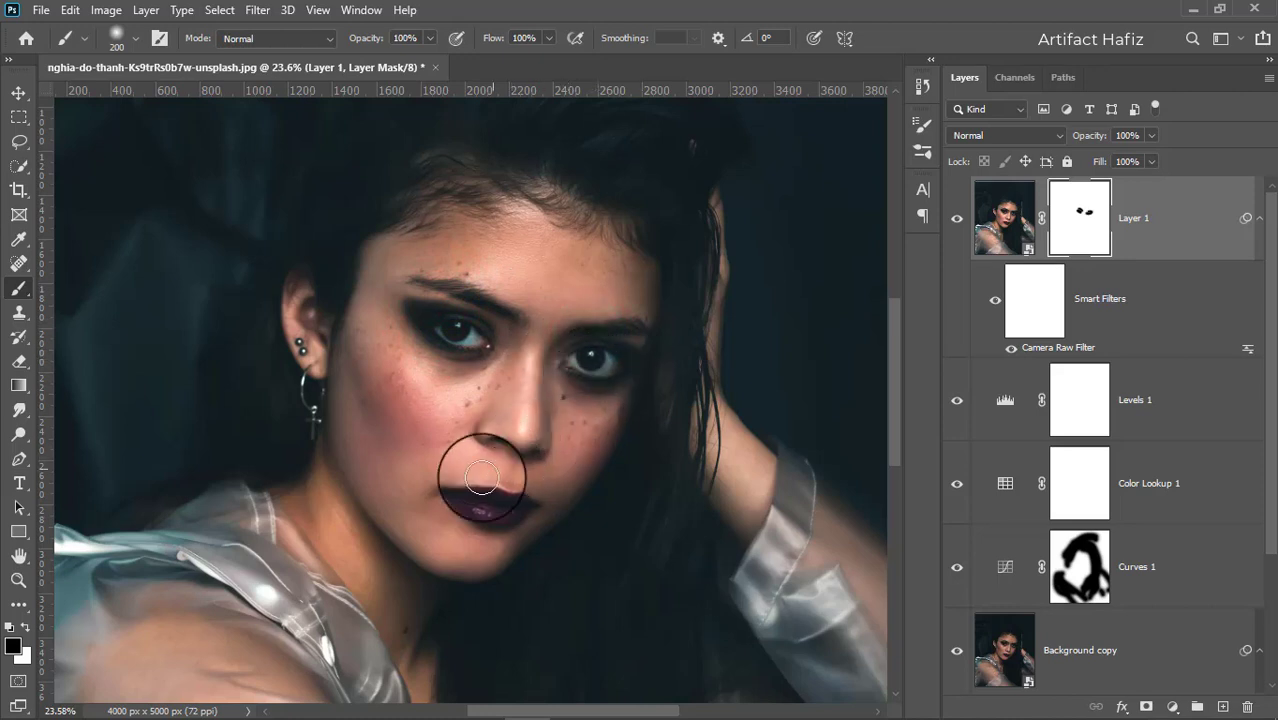
mouse_move(498, 509)
left_mouse_down()
mouse_move(513, 505)
mouse_move(476, 494)
mouse_move(513, 379)
mouse_move(484, 430)
mouse_move(528, 362)
mouse_move(491, 371)
mouse_move(530, 400)
left_mouse_up()
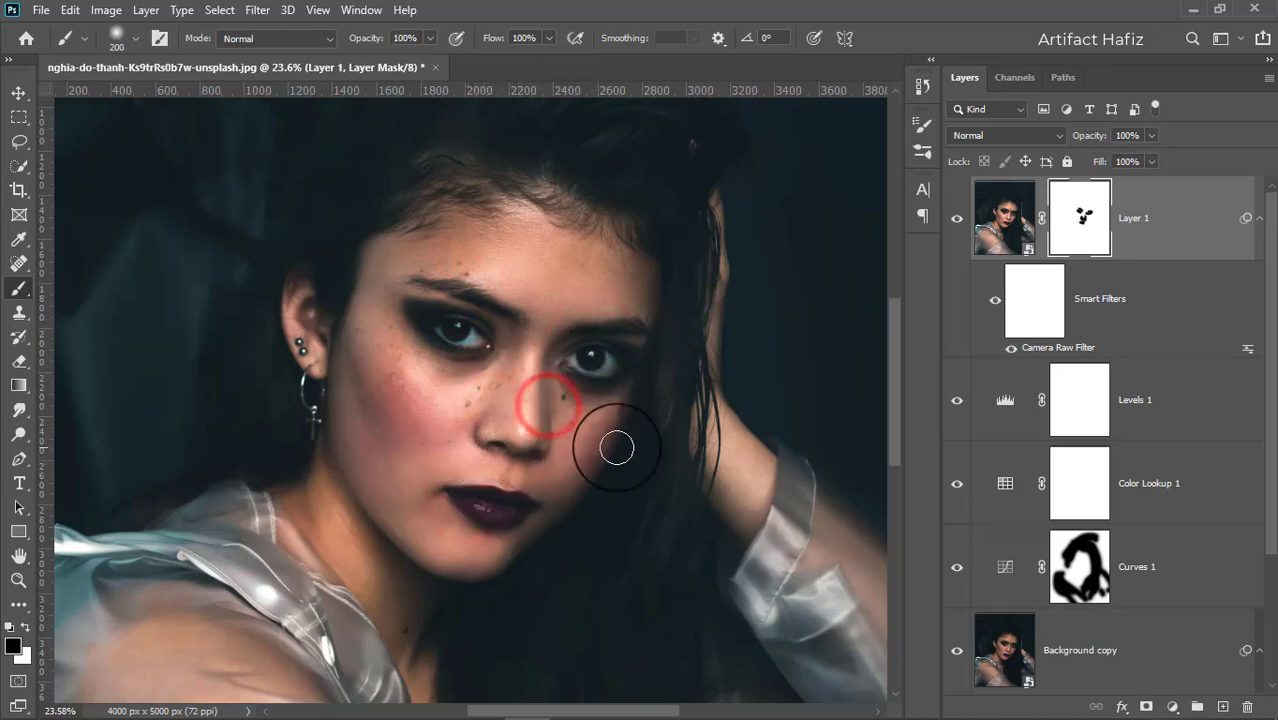
Paint the mask black with a large brush over the hair, background edges and raised arm.
scroll(600, 430, "down", 2)
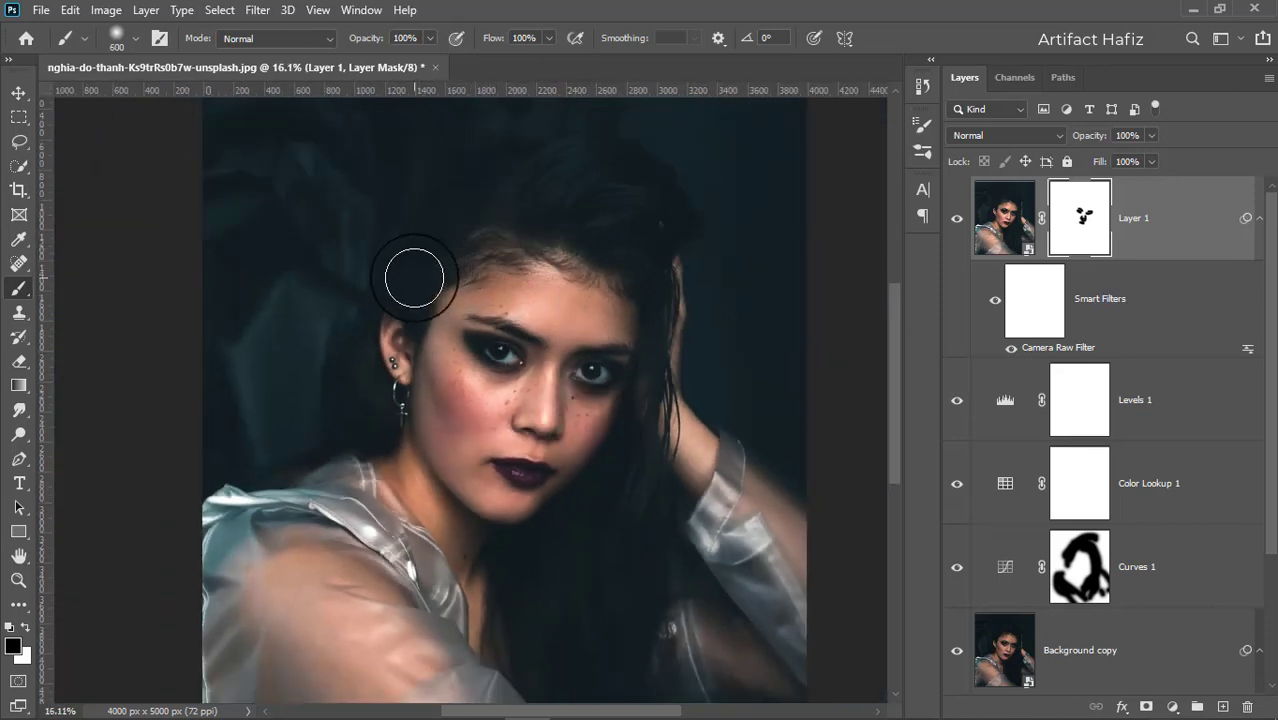
mouse_move(414, 278)
left_mouse_down()
mouse_move(454, 232)
mouse_move(592, 175)
mouse_move(626, 209)
left_mouse_up()
mouse_move(518, 184)
left_mouse_down()
mouse_move(645, 250)
mouse_move(663, 331)
mouse_move(666, 514)
left_mouse_up()
left_click_drag(653, 488, 609, 645)
left_click_drag(627, 514, 583, 663)
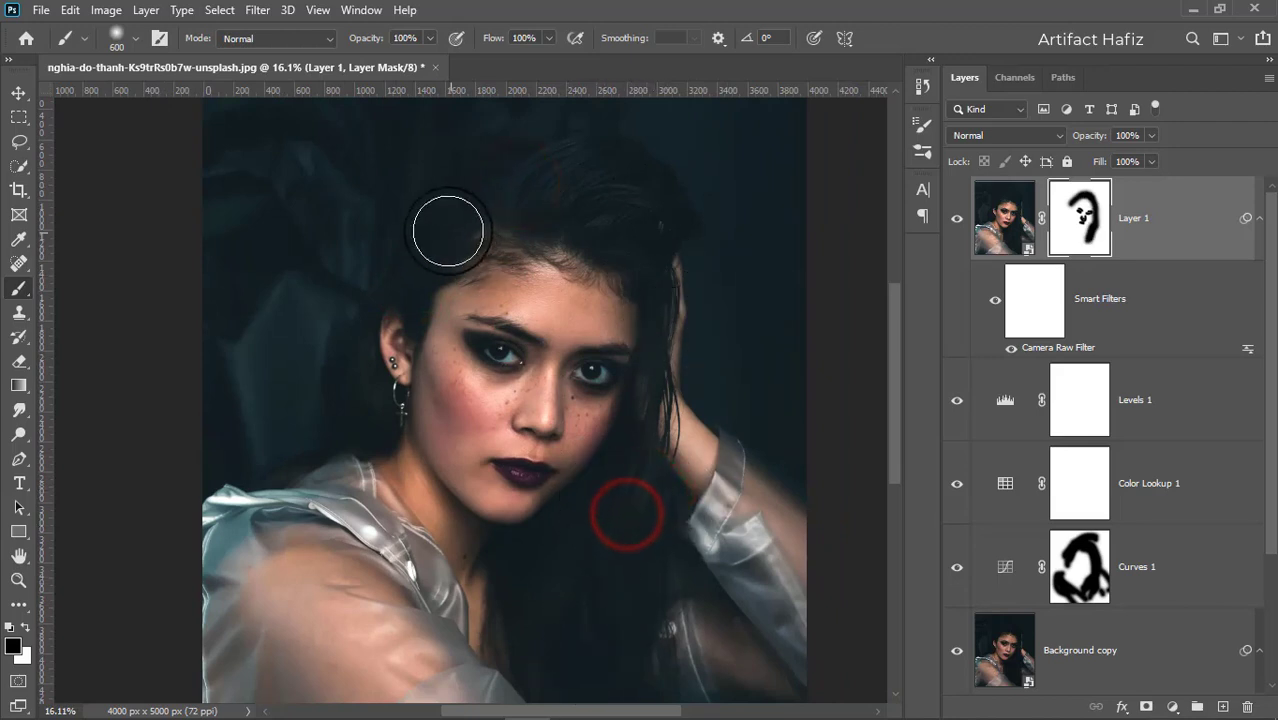
left_click_drag(440, 255, 518, 183)
mouse_move(446, 237)
left_mouse_down()
mouse_move(386, 314)
mouse_move(326, 469)
left_mouse_up()
left_click_drag(337, 411, 244, 489)
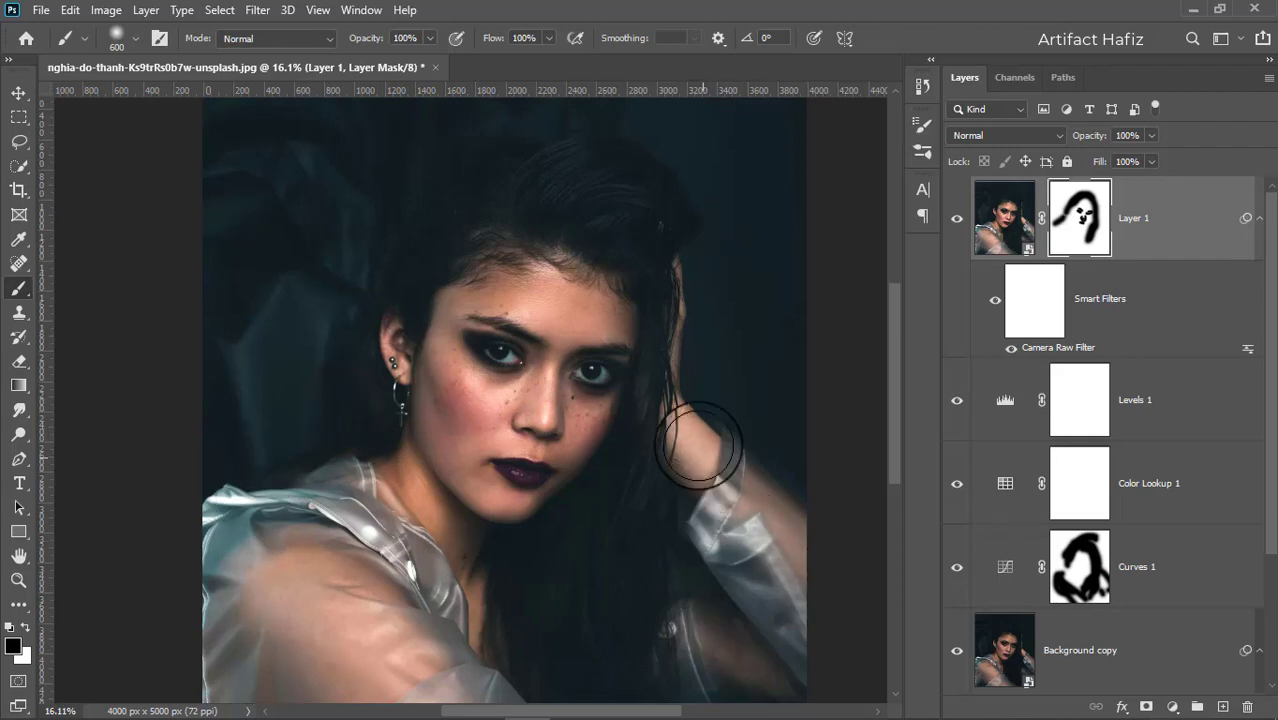
left_click_drag(691, 422, 744, 510)
left_click_drag(685, 337, 708, 490)
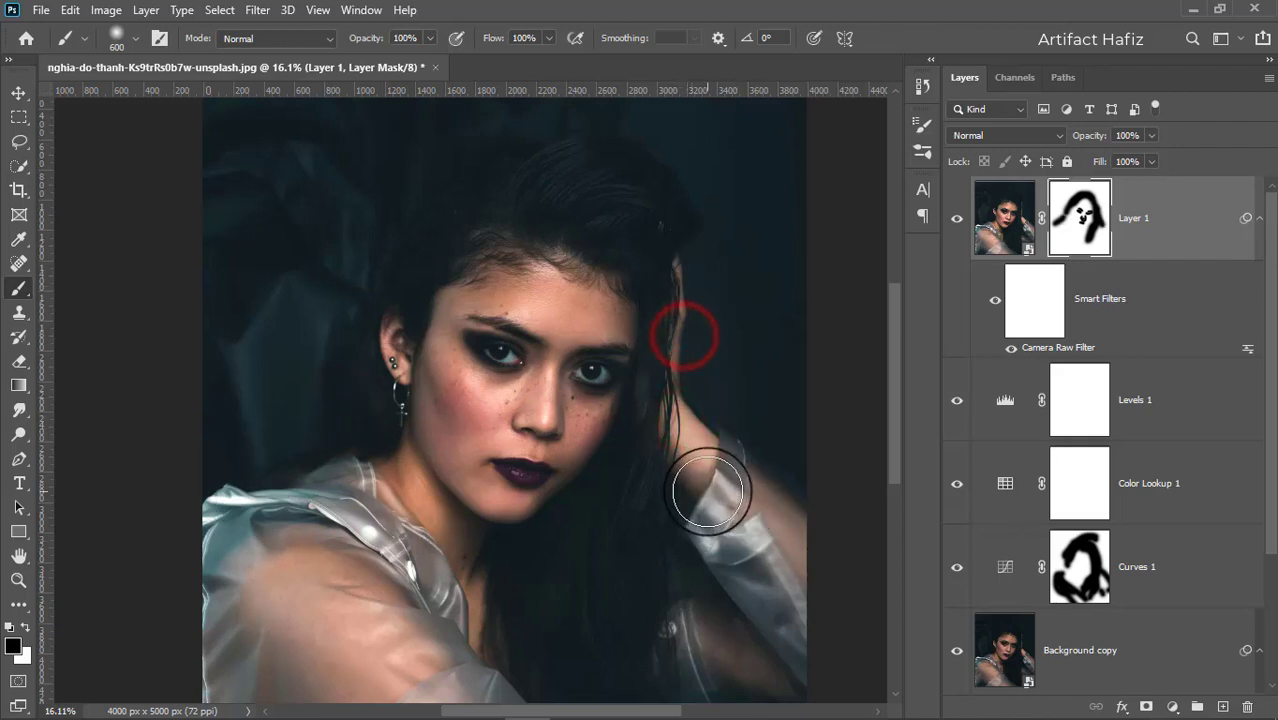
key("ctrl+minus")
scroll(583, 487, "up", 1)
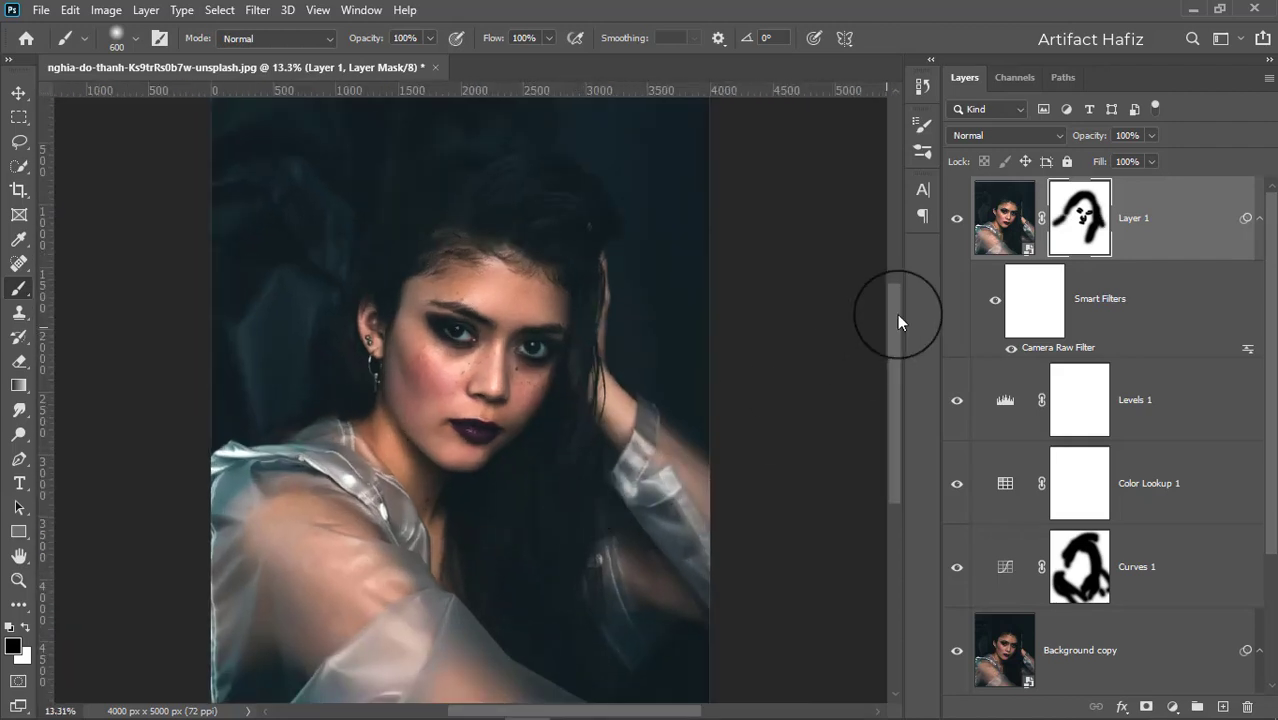
Stamp all visible layers into another new merged layer and convert it for smart filters.
left_click(956, 222)
left_click(1160, 224)
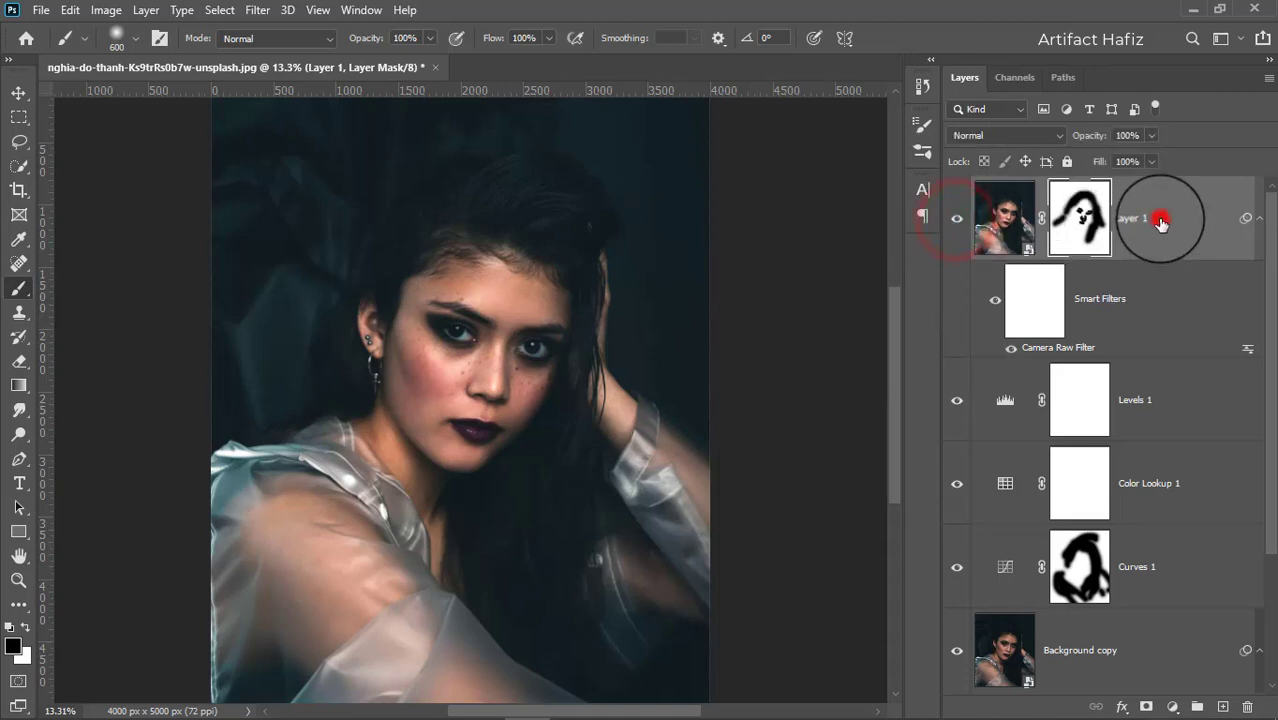
key("ctrl+alt+shift+e")
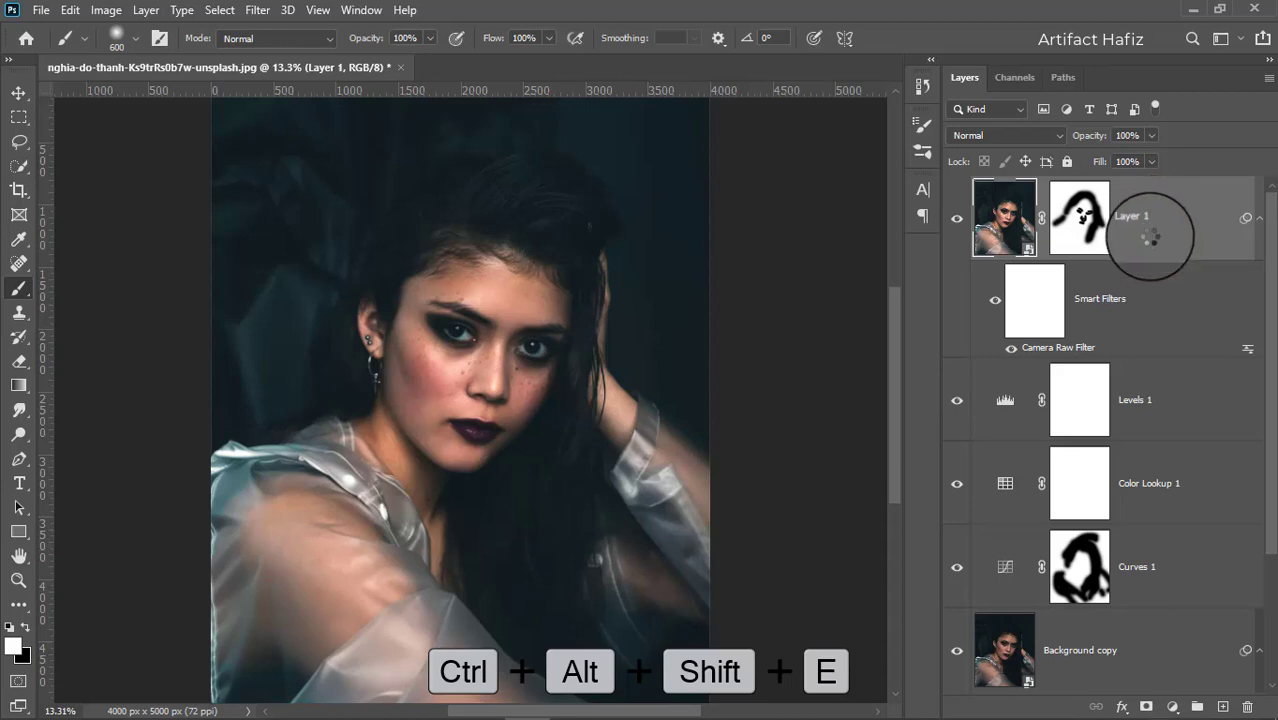
left_click(257, 9)
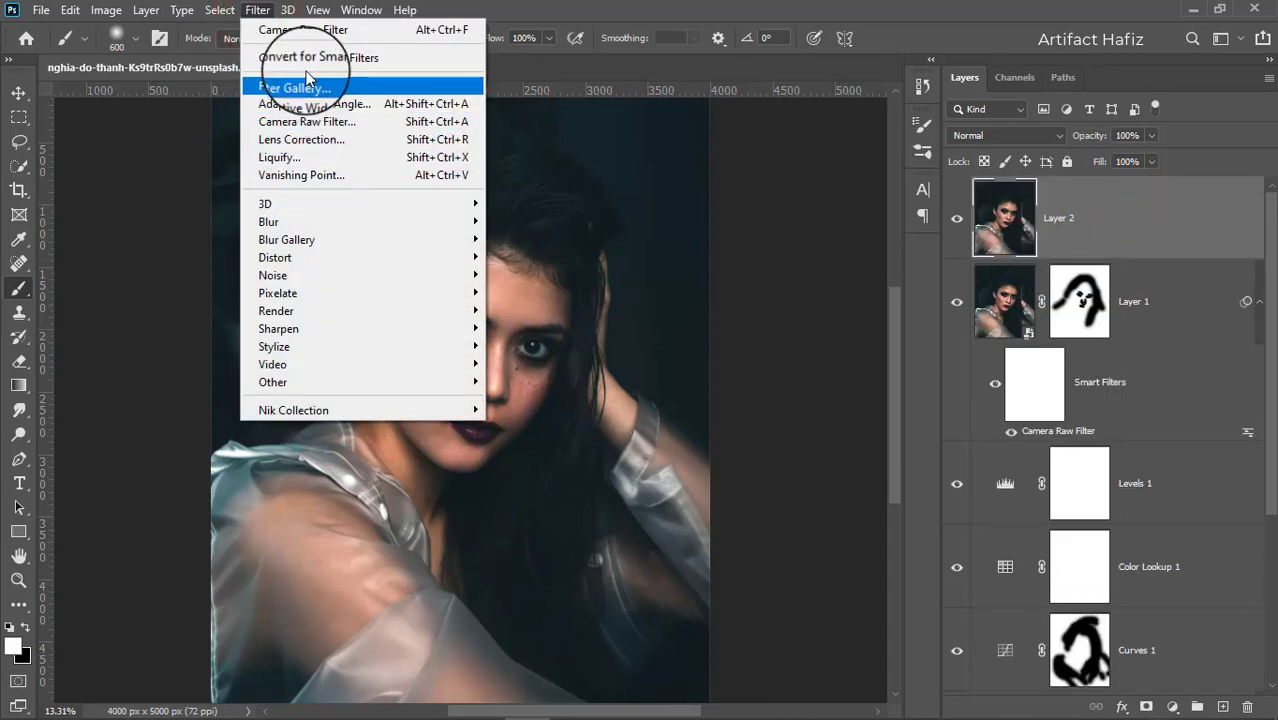
left_click(306, 60)
left_click(602, 288)
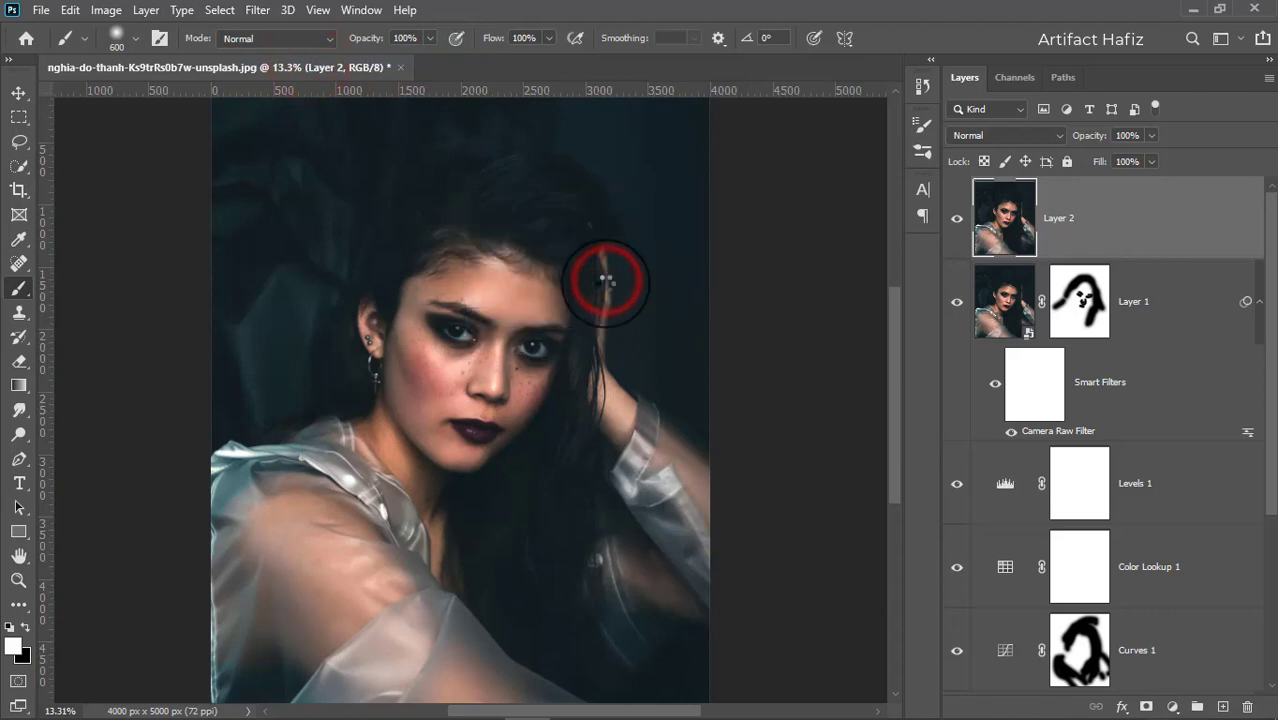
Open the Camera Raw Filter on the new merged layer and raise Shadows to +100.
left_click(256, 10)
left_click(288, 121)
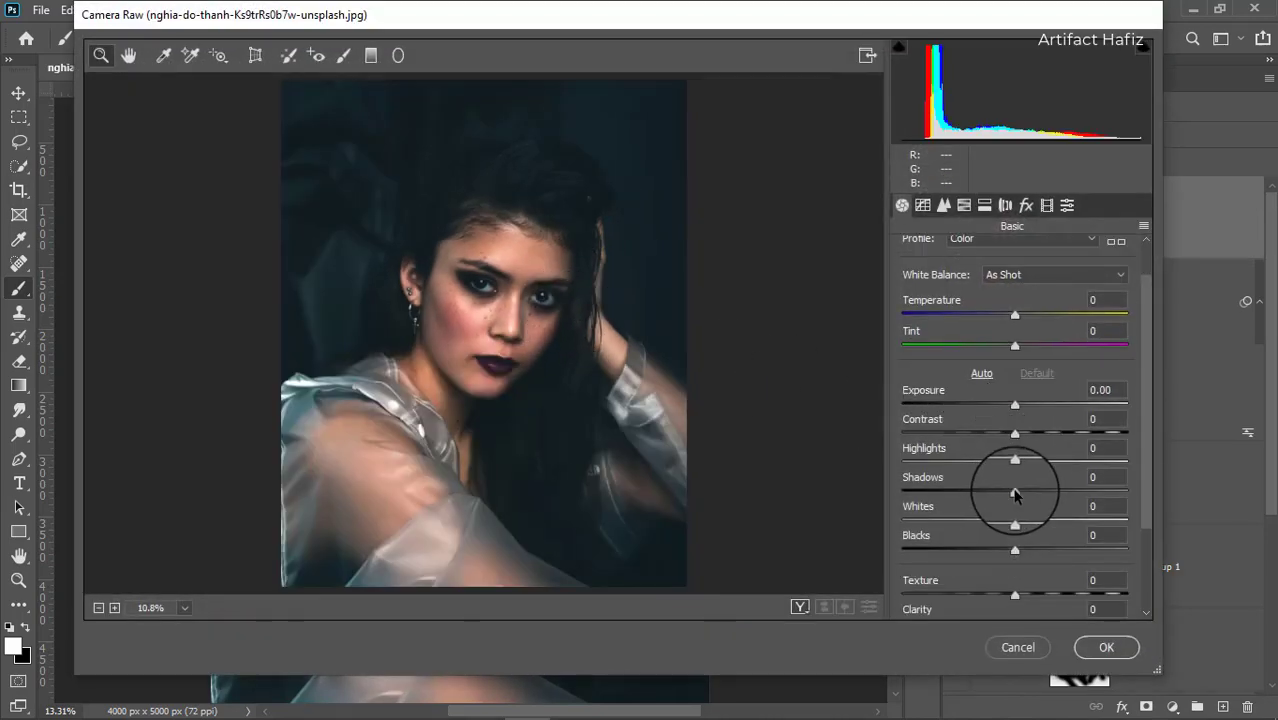
left_click_drag(1014, 491, 1177, 501)
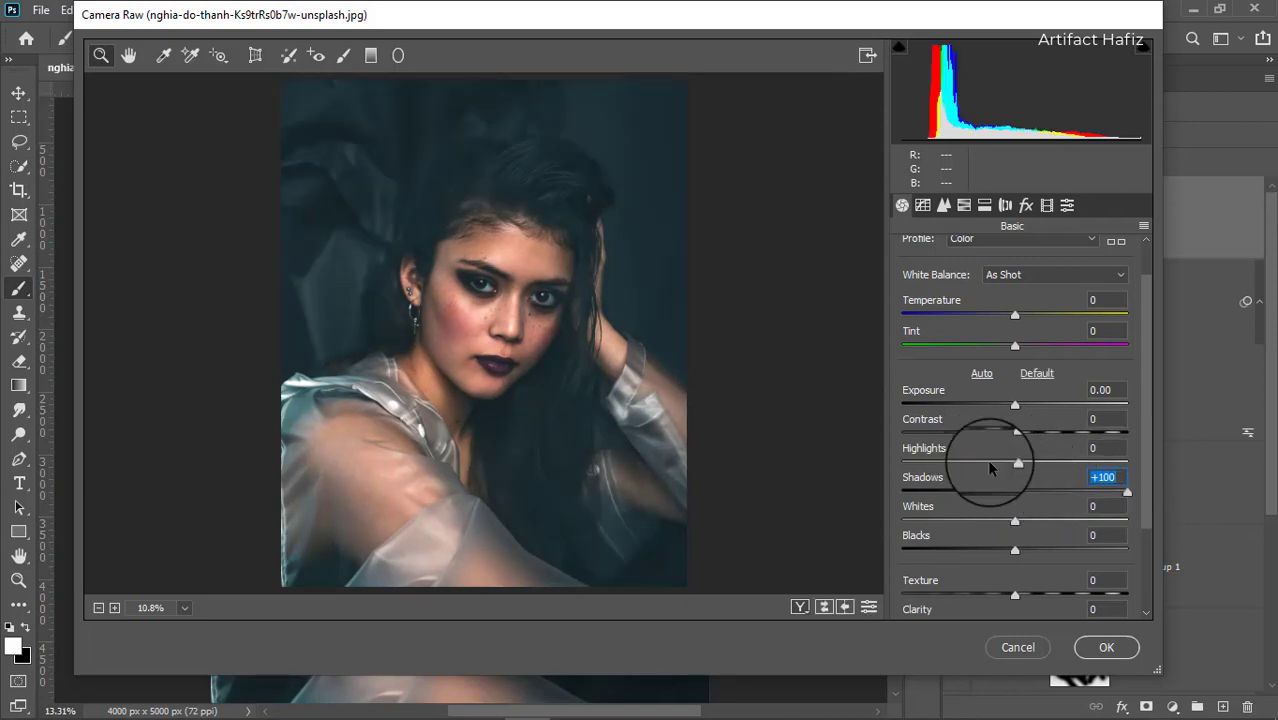
scroll(985, 458, "down", 1)
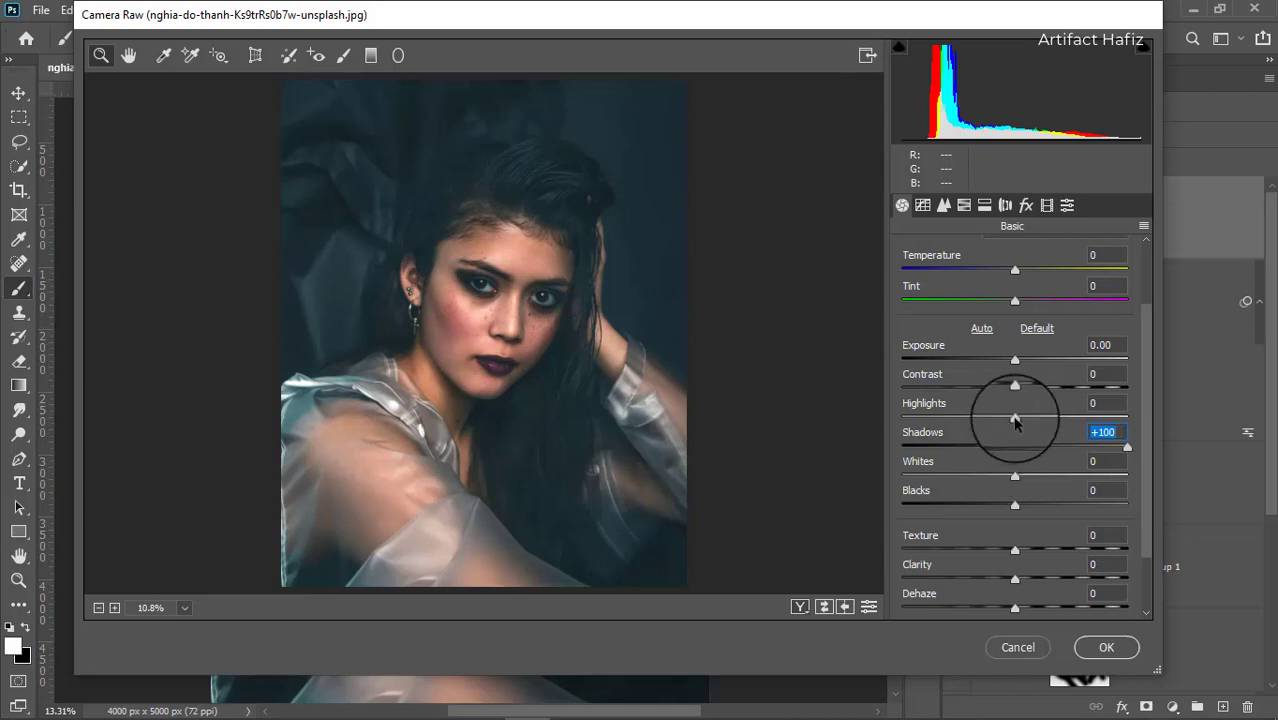
Set Exposure to -0.20, Whites to +30 and Highlights to +13 in the Basic panel.
left_click_drag(1013, 420, 1039, 421)
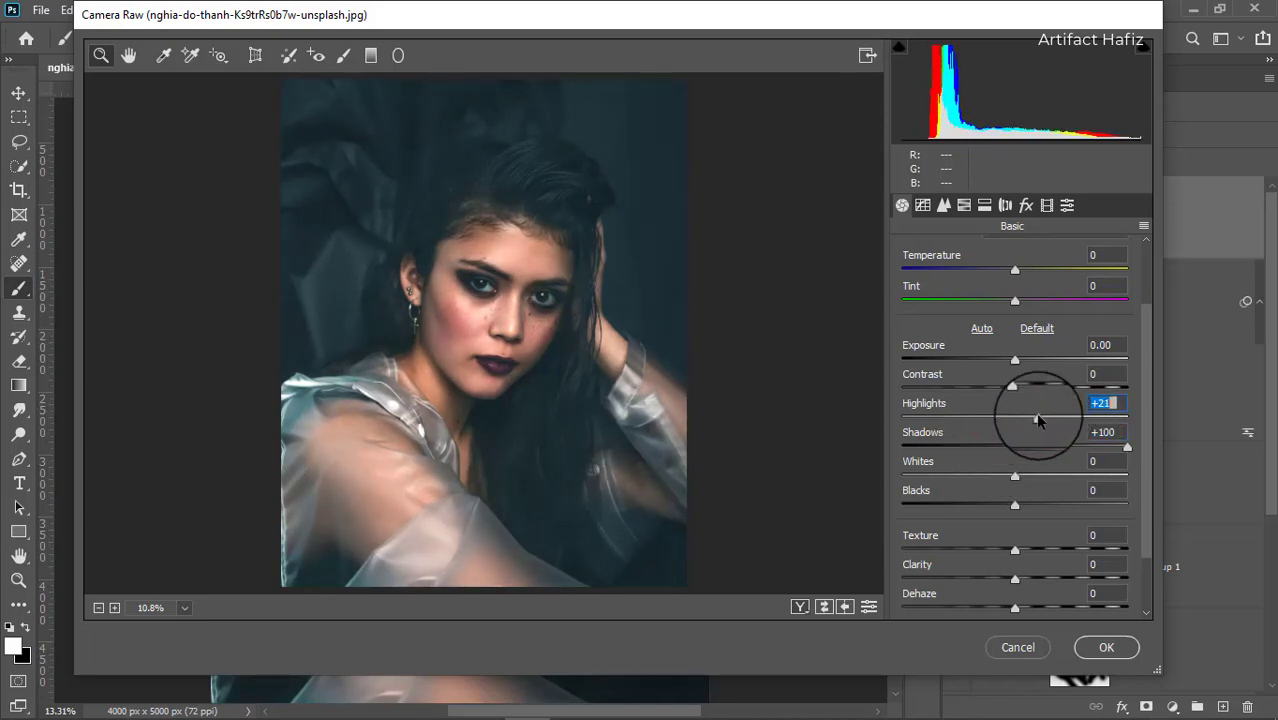
left_click_drag(1015, 365, 1012, 368)
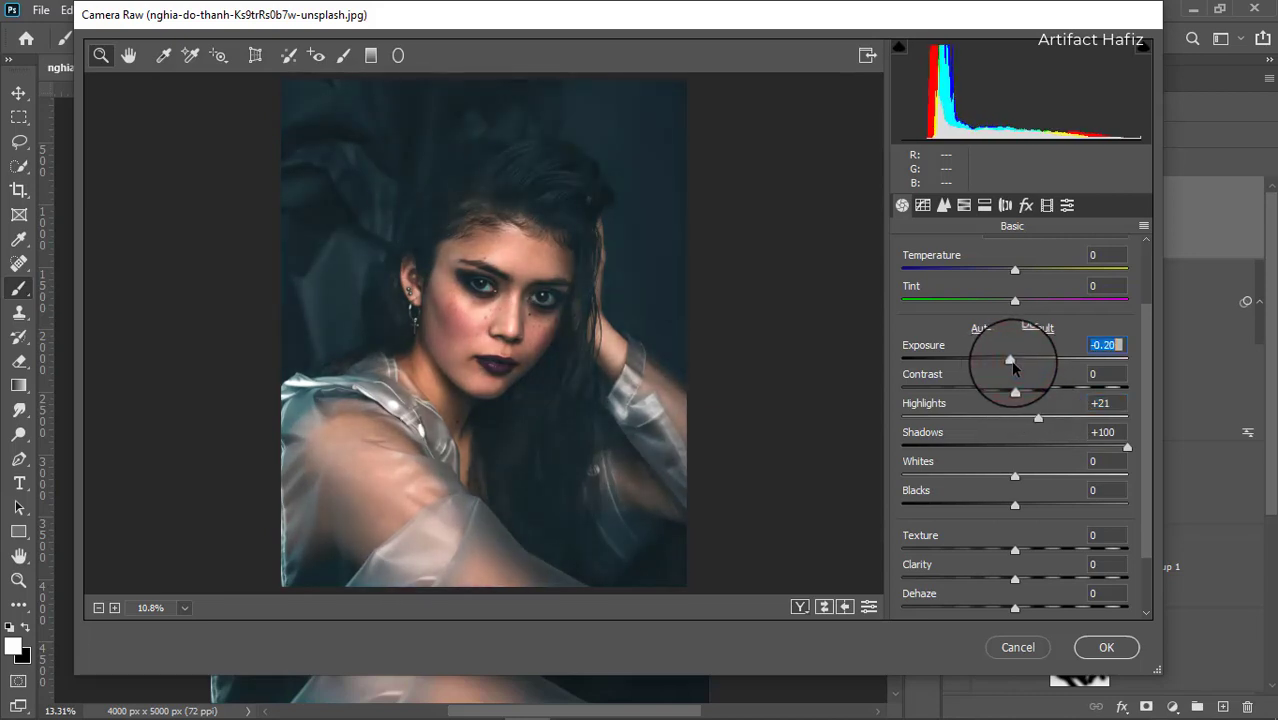
left_click_drag(1013, 478, 1047, 475)
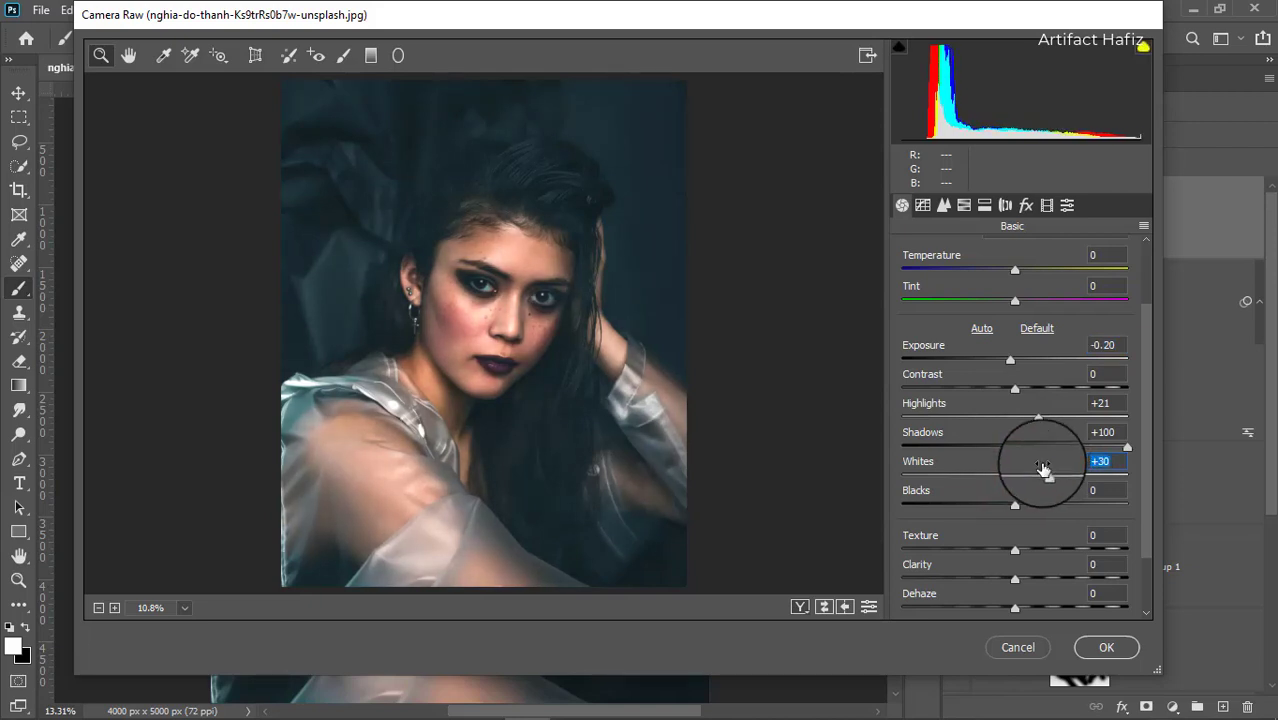
mouse_move(1039, 418)
left_mouse_down()
mouse_move(1017, 420)
mouse_move(1029, 419)
left_mouse_up()
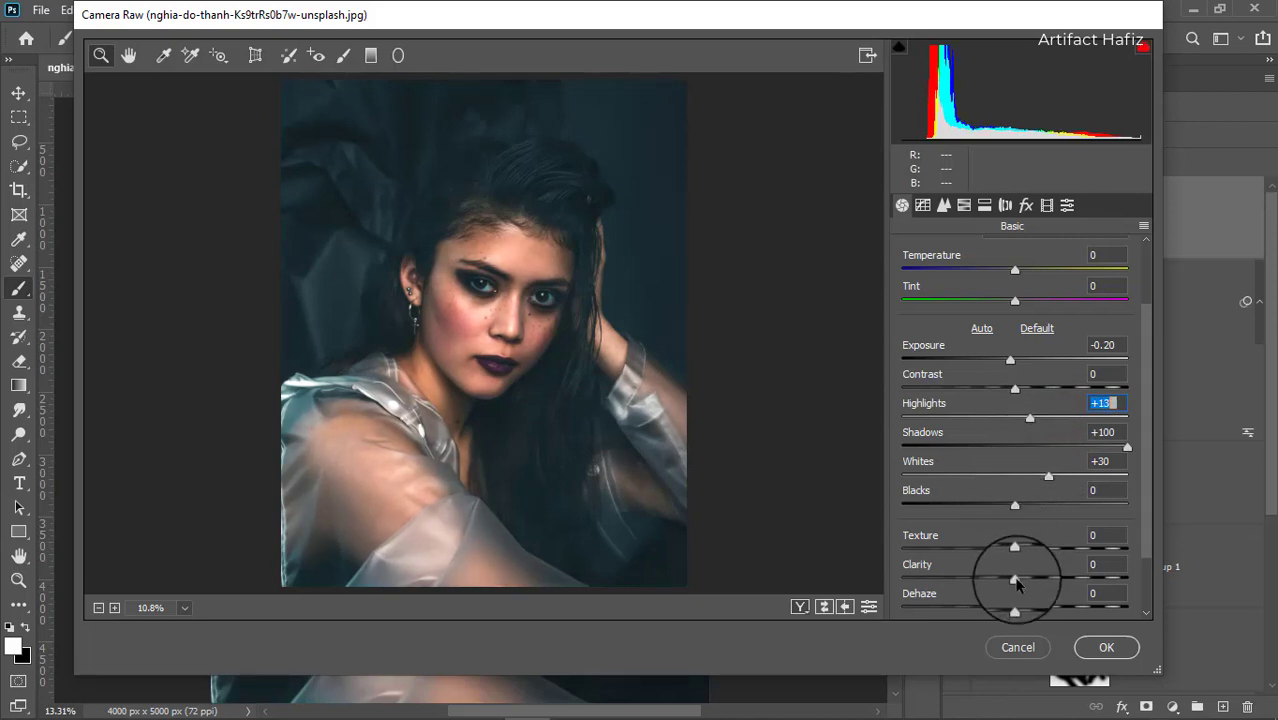
Set Clarity to +3, Texture to -12 and Vibrance to +5.
mouse_move(1016, 581)
left_mouse_down()
mouse_move(1045, 584)
mouse_move(1020, 584)
left_mouse_up()
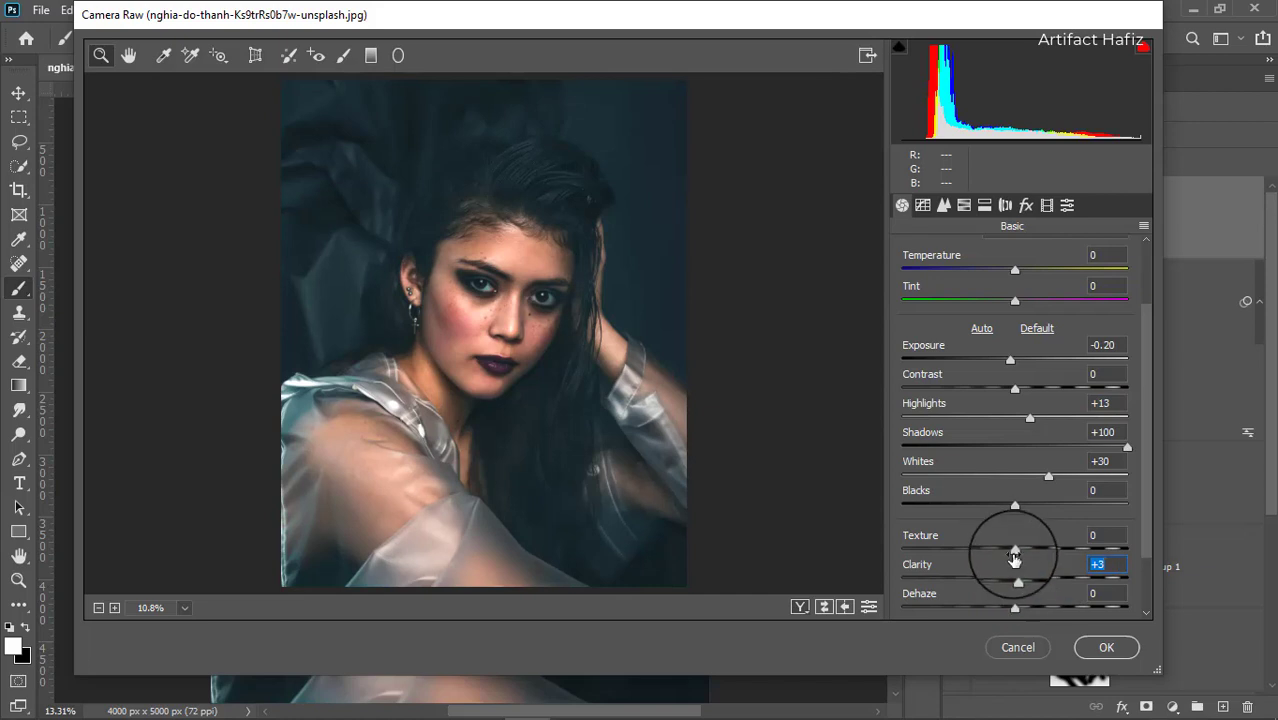
left_click_drag(1008, 546, 1010, 552)
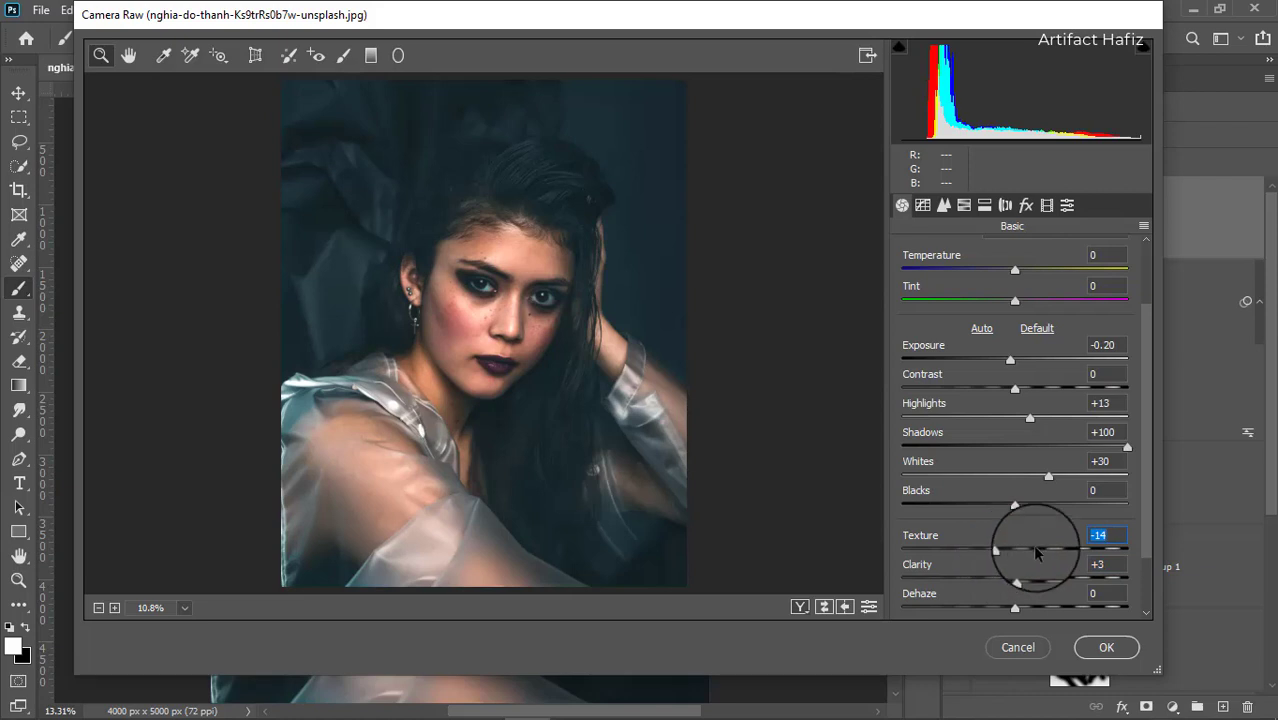
scroll(1036, 550, "down", 2)
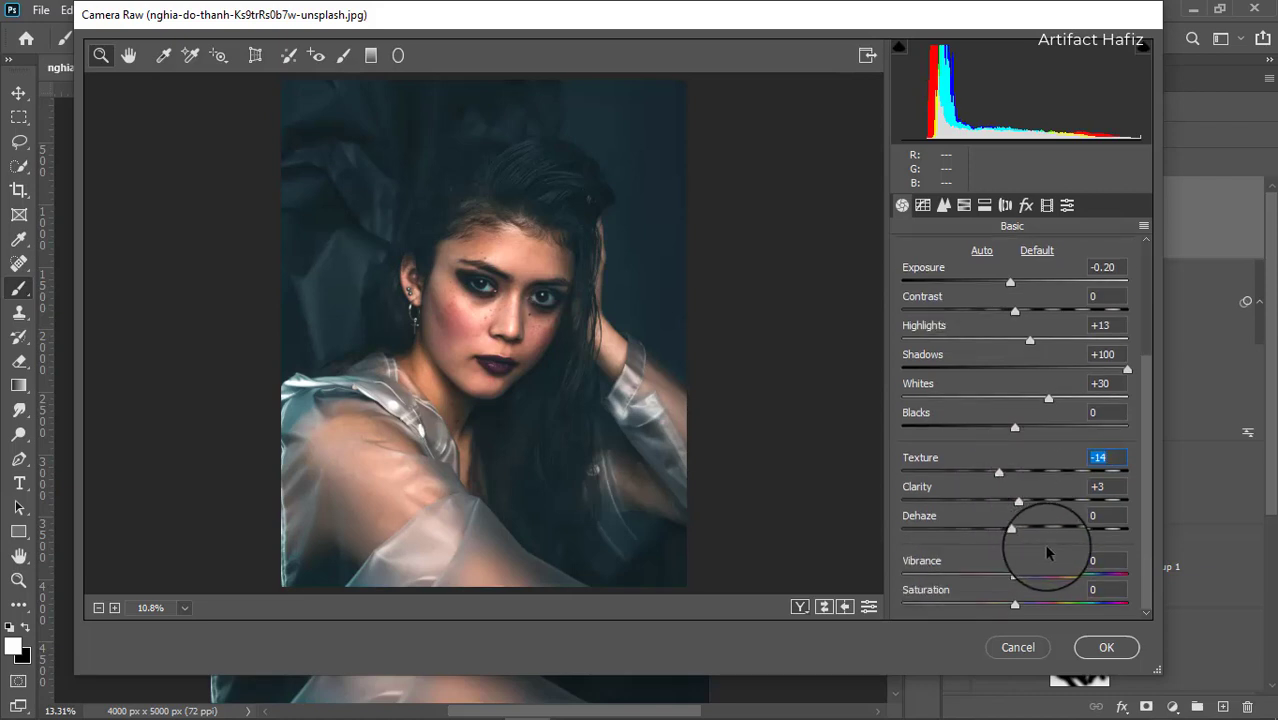
left_click_drag(999, 472, 1003, 472)
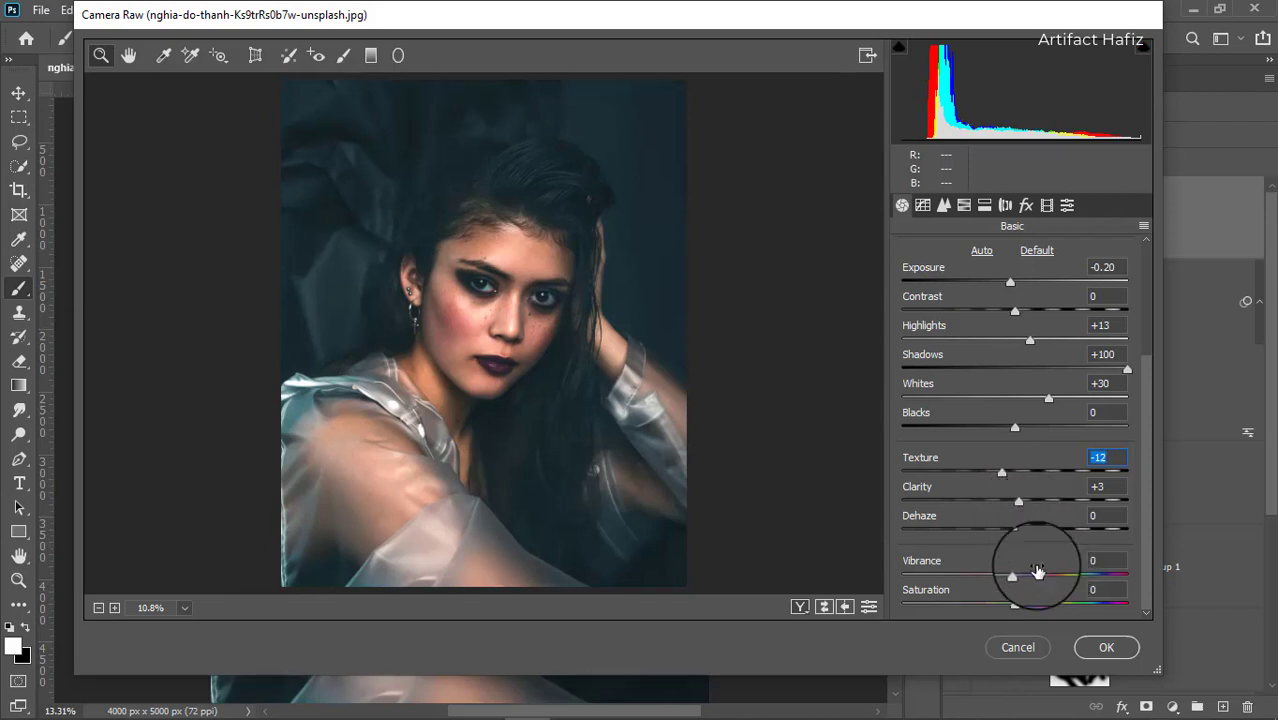
mouse_move(1012, 576)
left_mouse_down()
mouse_move(970, 582)
mouse_move(1026, 583)
left_mouse_up()
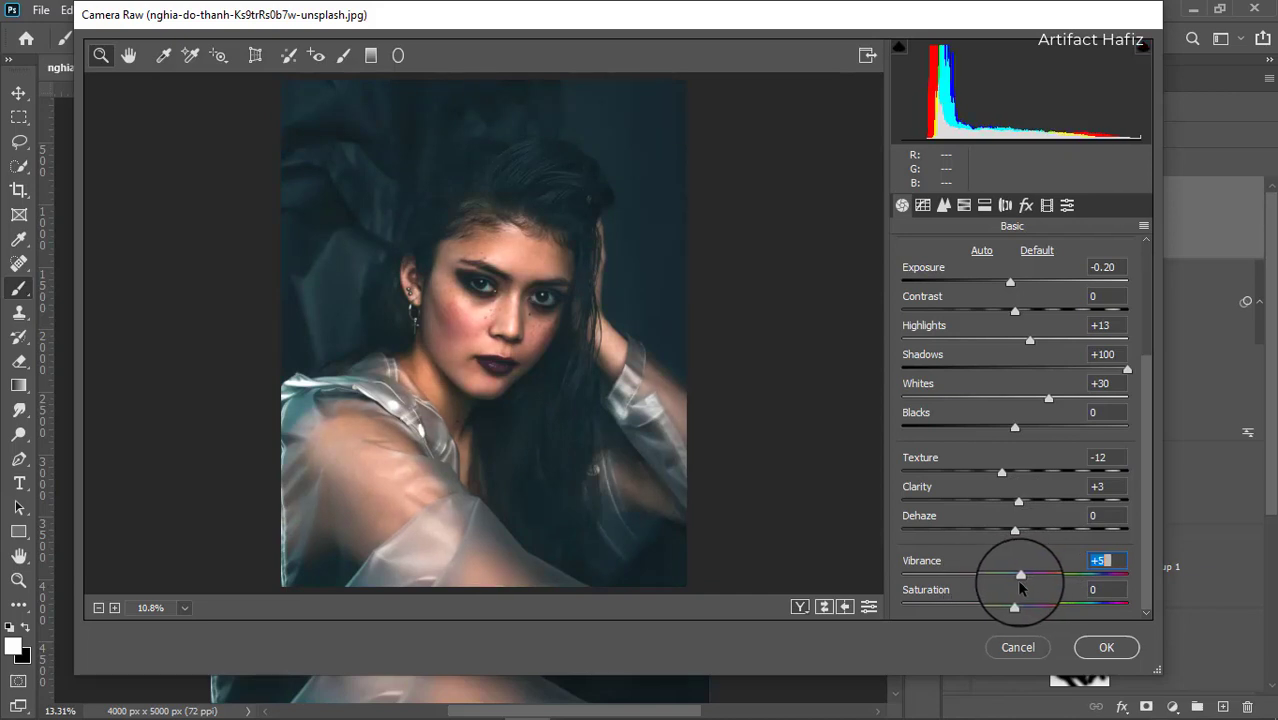
Open the point tone curve, switch to the Blue channel and adjust its black point.
left_click(922, 205)
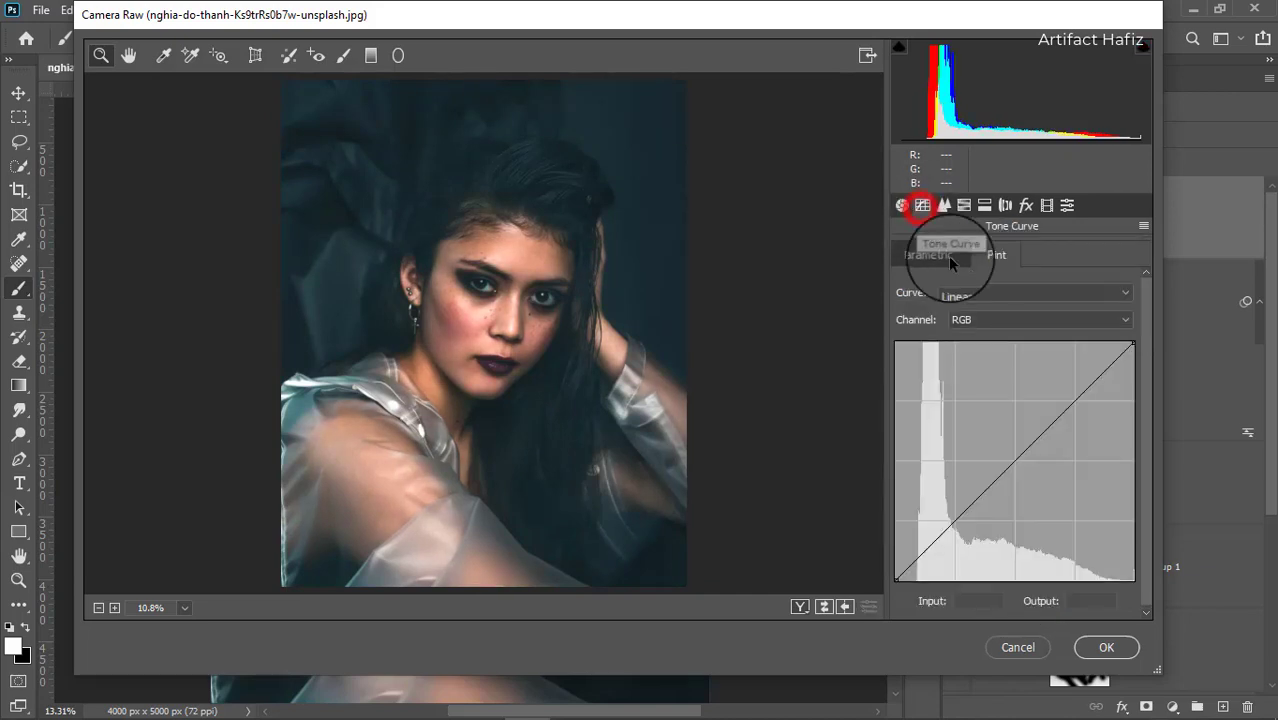
left_click(990, 320)
left_click(981, 371)
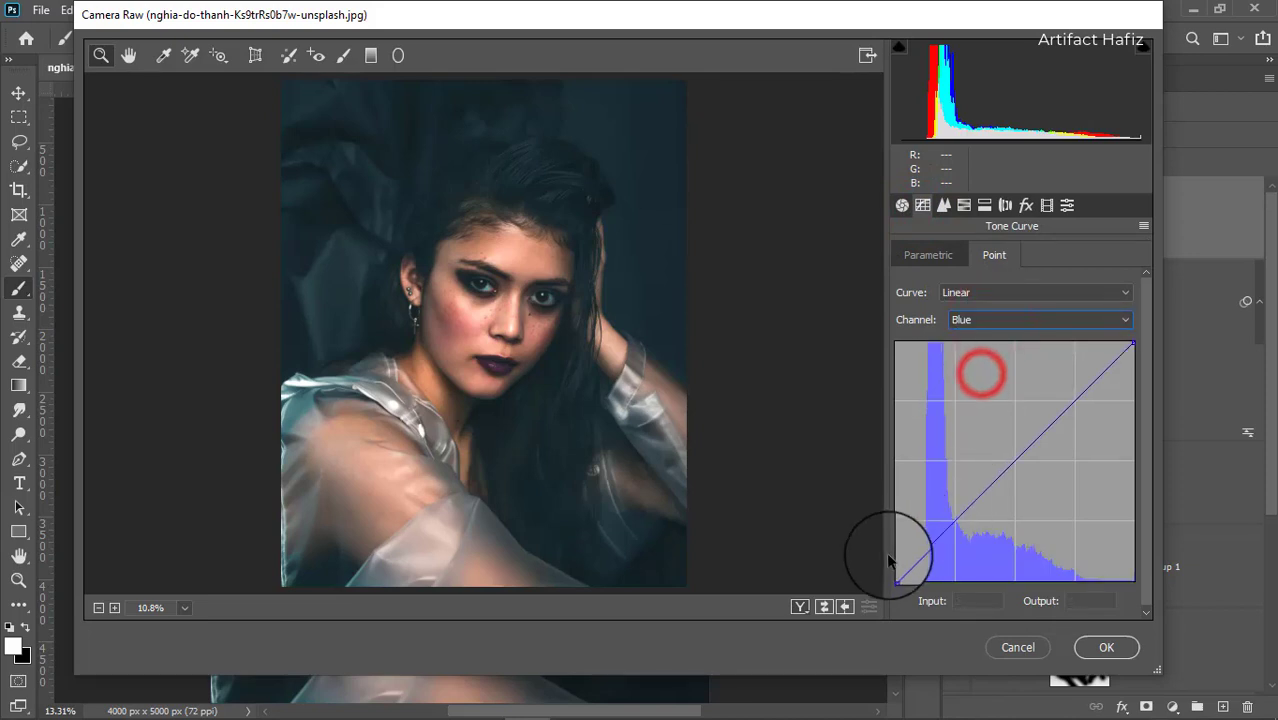
mouse_move(896, 580)
left_mouse_down()
mouse_move(886, 567)
mouse_move(891, 586)
left_mouse_up()
On the RGB curve, lift the black point to output 11, add a point at input 54, output 66, and apply.
left_click(990, 320)
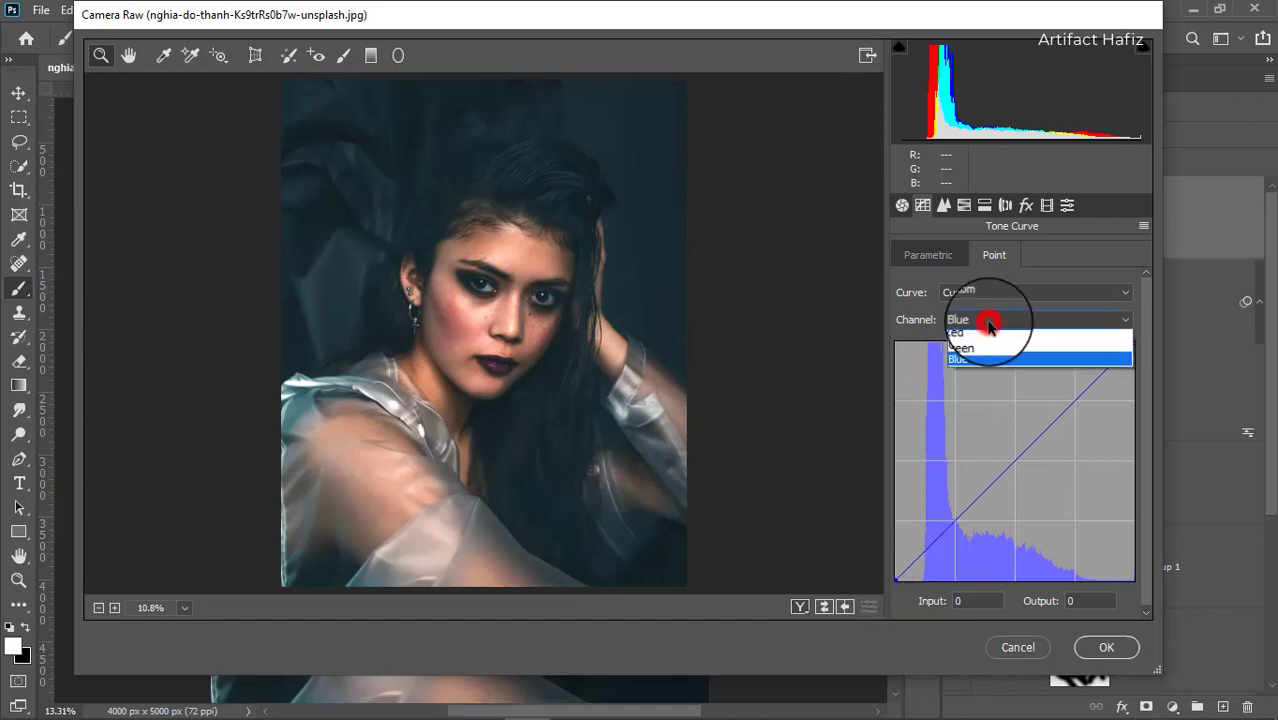
left_click(975, 341)
left_click_drag(897, 581, 878, 566)
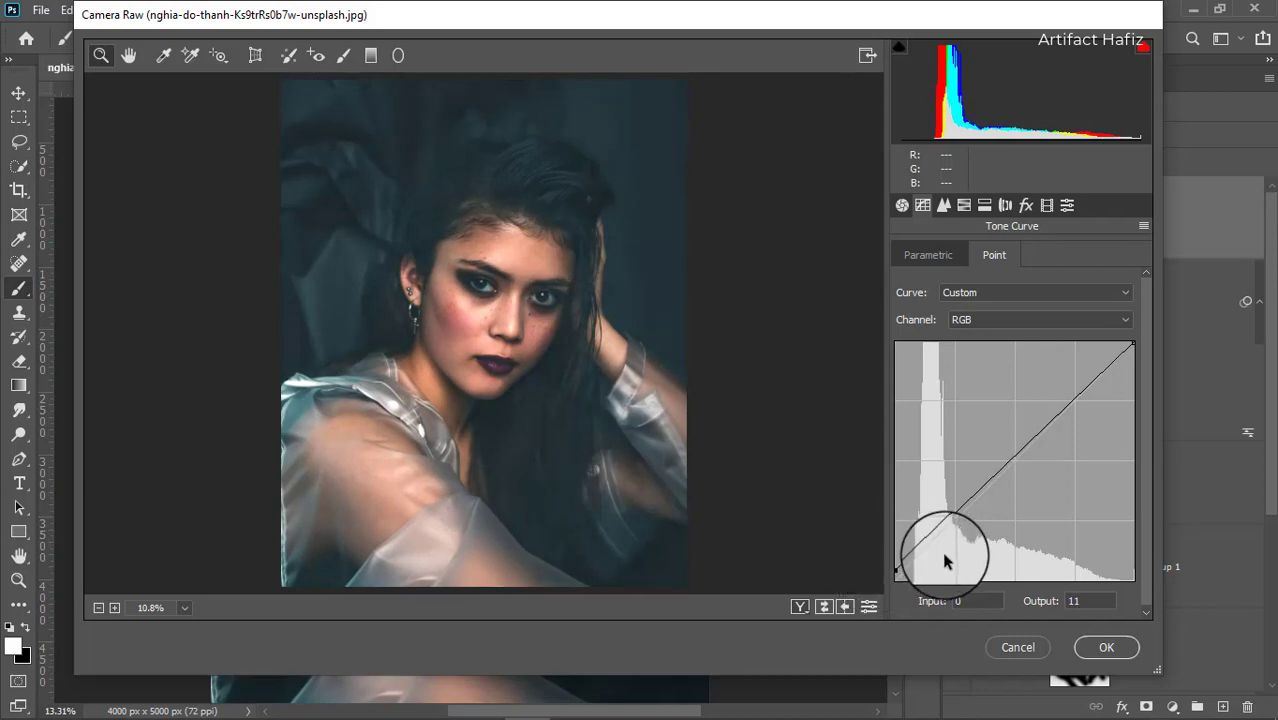
left_click_drag(947, 516, 945, 518)
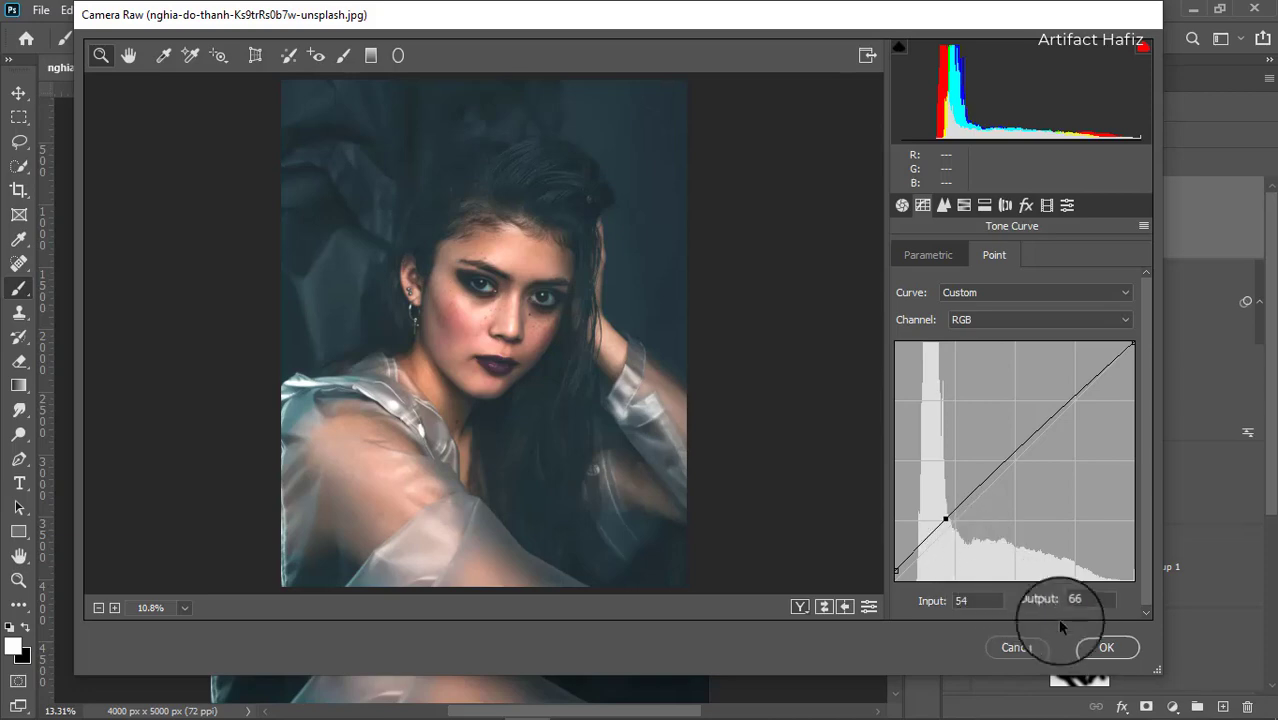
left_click(1099, 648)
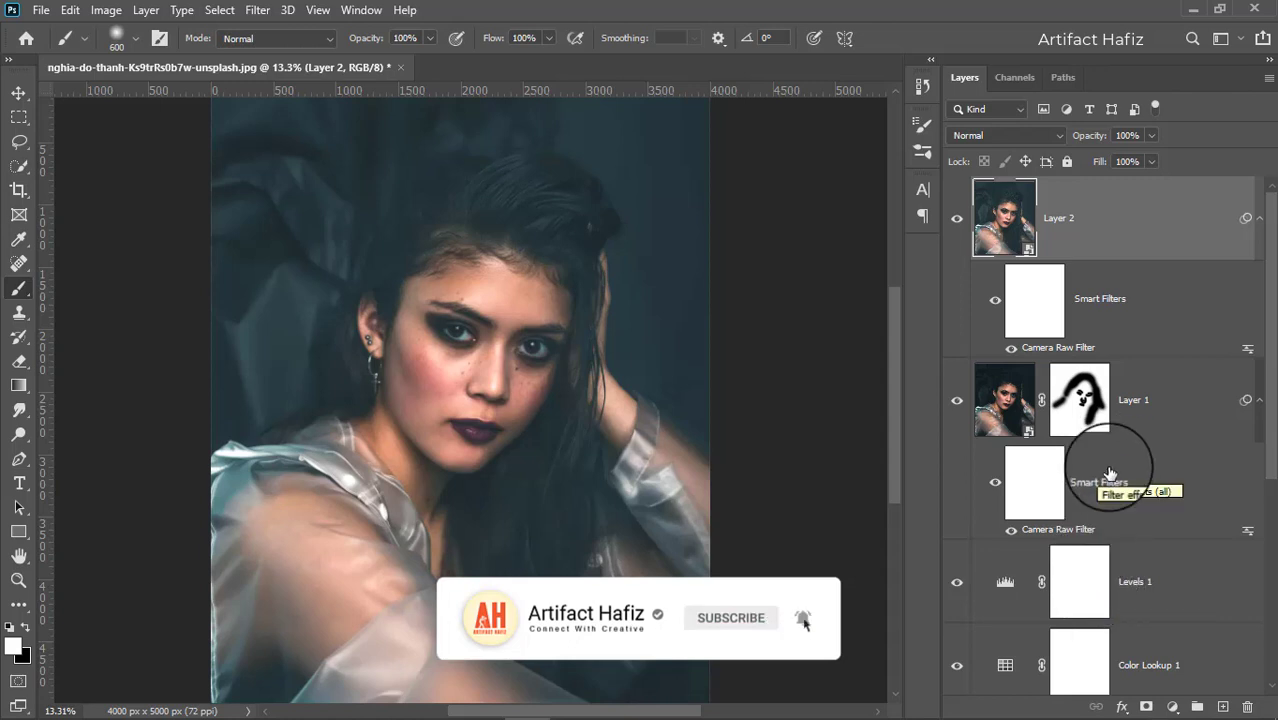
Add a new empty layer at the top of the layer stack.
scroll(1097, 456, "down", 5)
scroll(1097, 451, "up", 5)
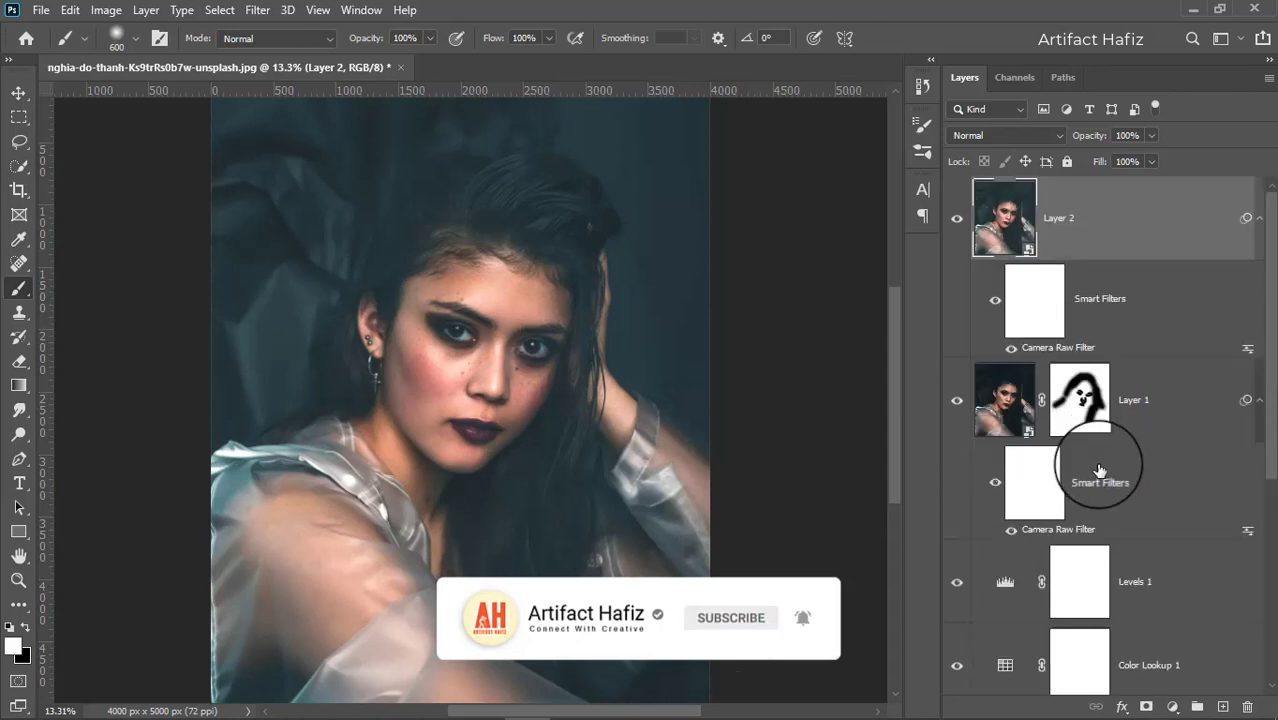
left_click(1222, 706)
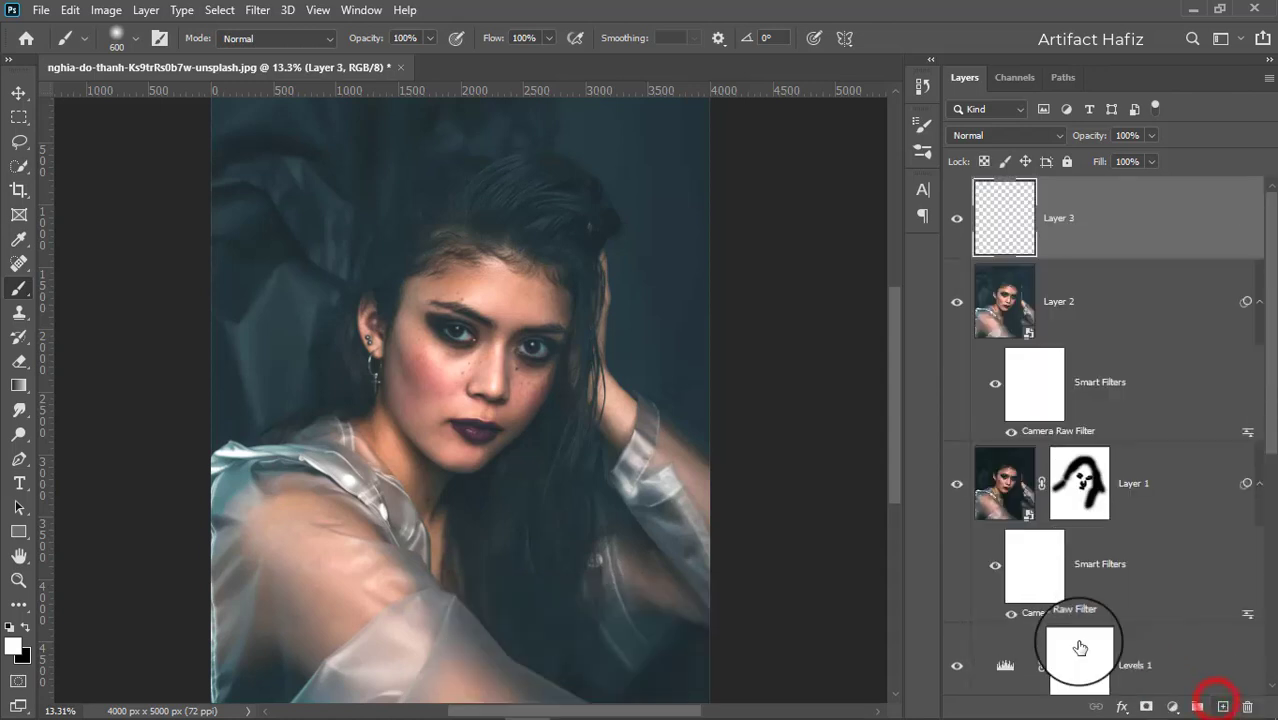
With a white brush reduced to 30 px, paint a bright catchlight ring on the left eye's iris.
left_click(18, 288)
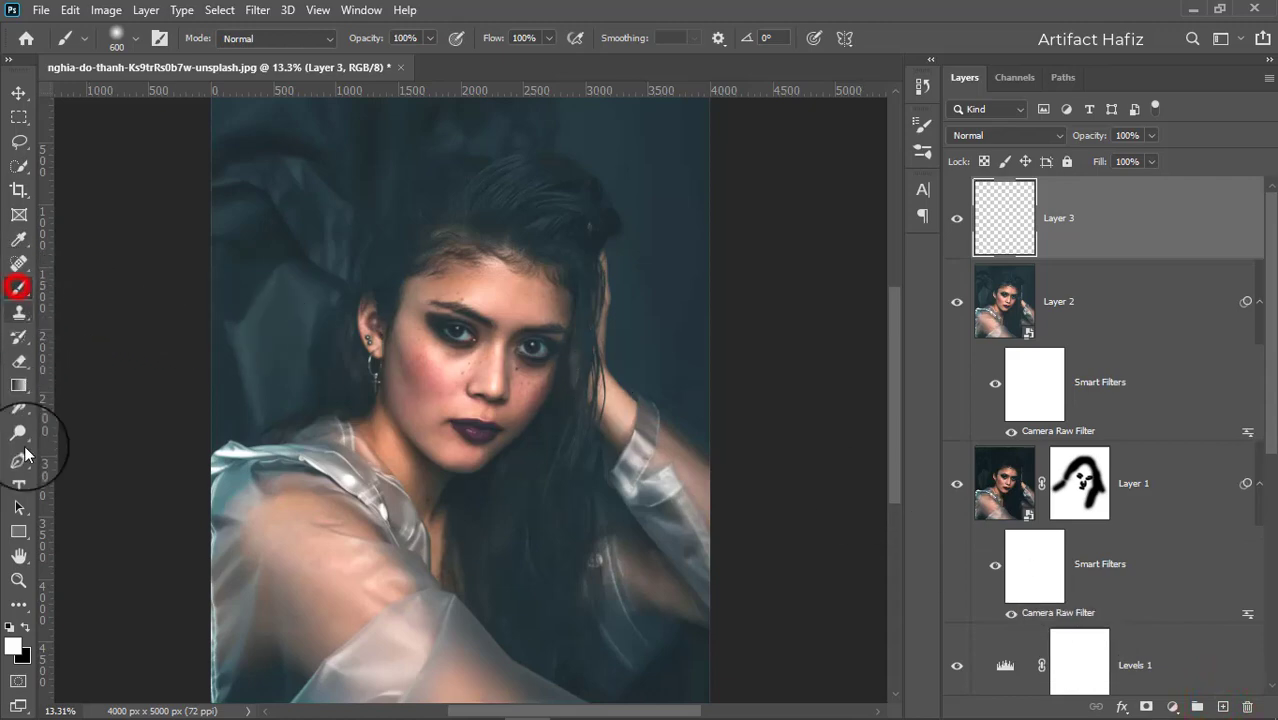
scroll(456, 328, "up", 10)
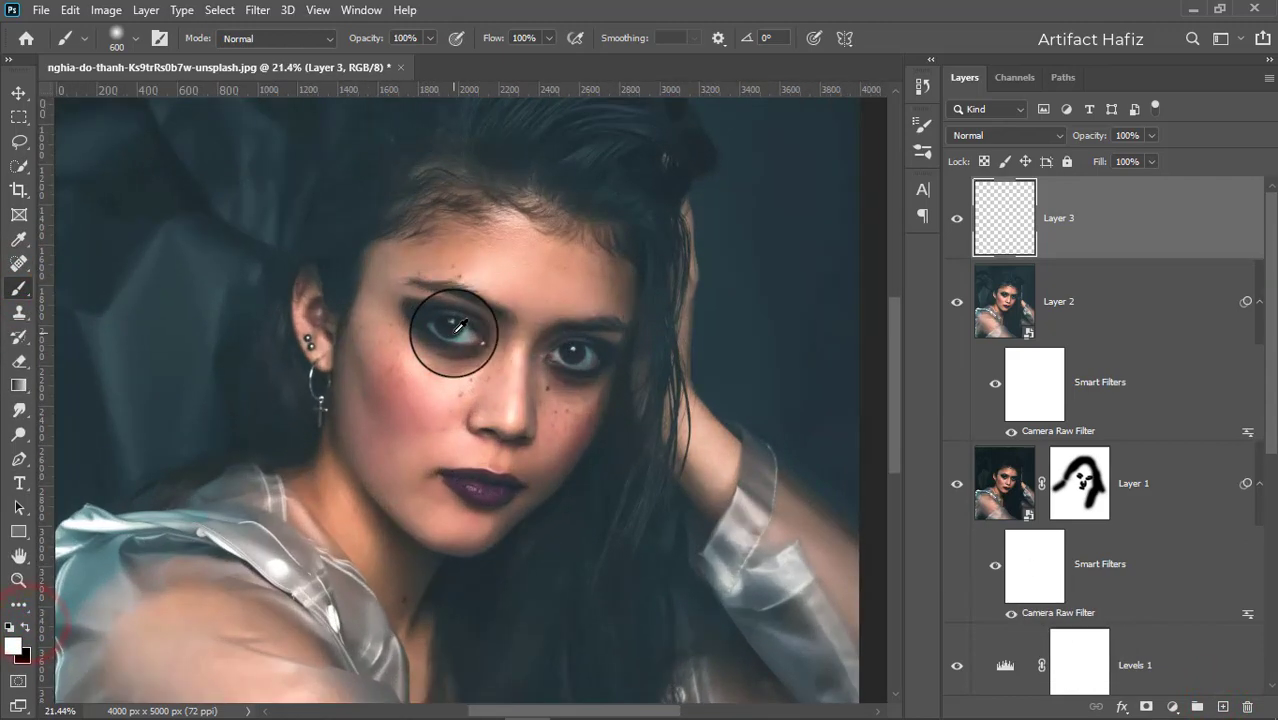
key("bracketleft")
key("bracketleft")
key("bracketleft")
key("bracketleft")
key("bracketleft")
key("bracketleft")
key("bracketleft")
key("bracketleft")
key("bracketleft")
key("bracketleft")
key("bracketleft")
key("bracketleft")
key("bracketleft")
key("bracketleft")
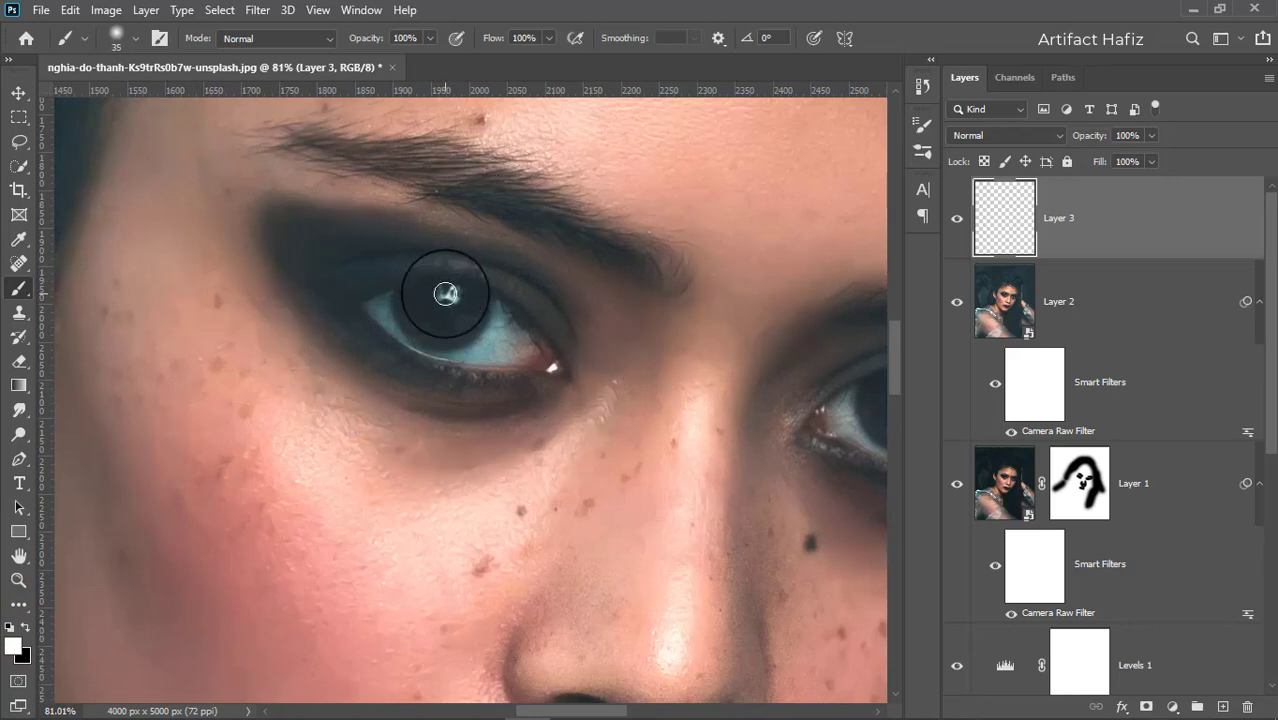
left_click(446, 293)
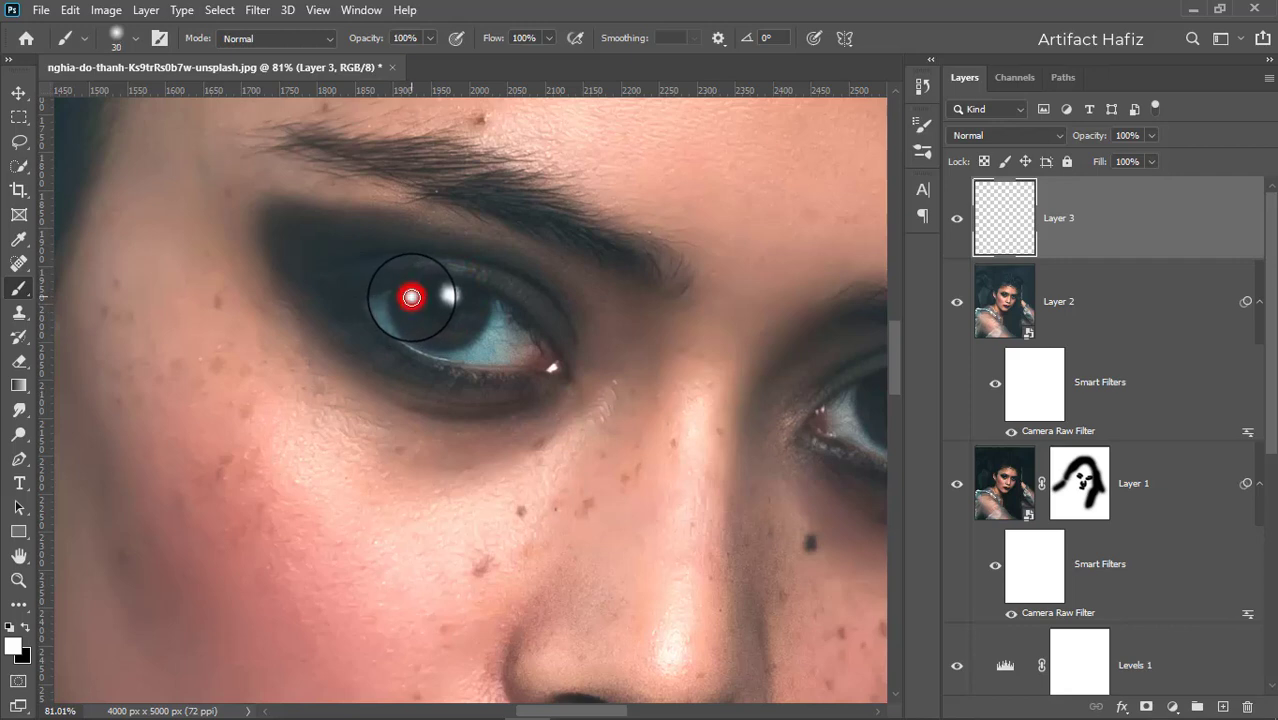
mouse_move(411, 297)
left_mouse_down()
mouse_move(423, 325)
mouse_move(445, 331)
mouse_move(481, 306)
mouse_move(468, 287)
mouse_move(433, 286)
left_mouse_up()
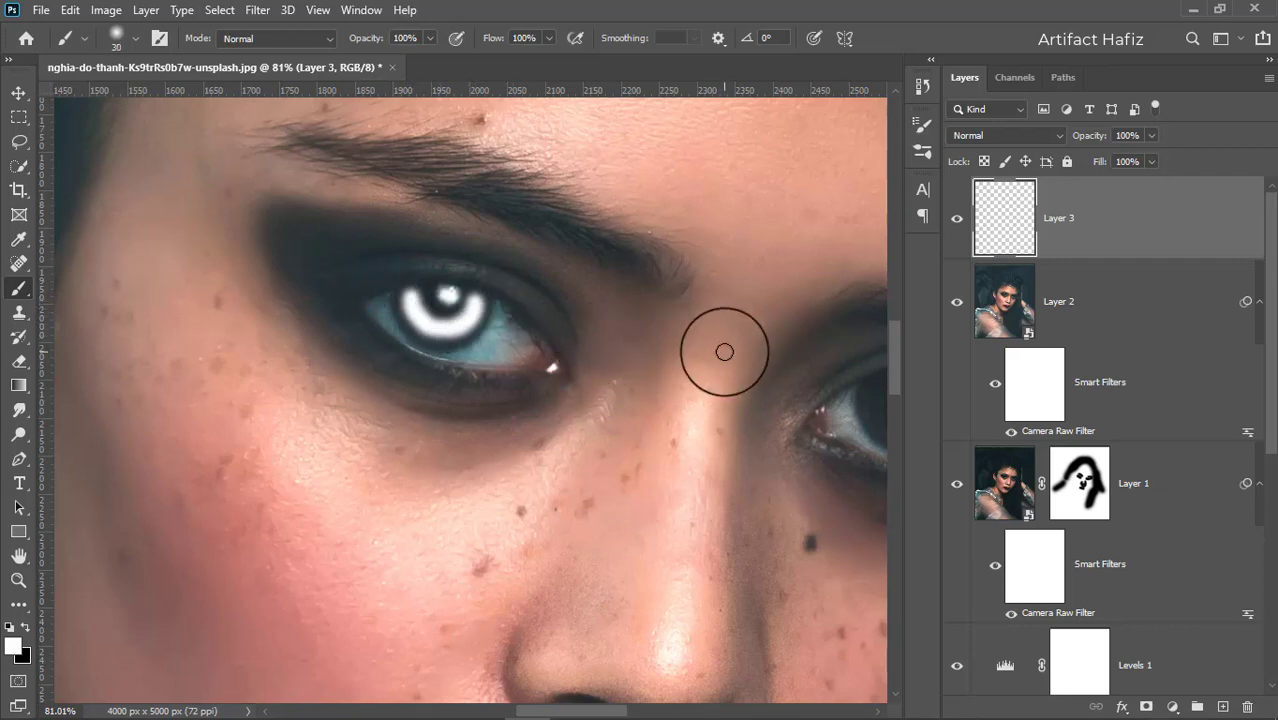
Paint a matching white catchlight ring on the right eye's iris.
left_click_drag(710, 351, 388, 365)
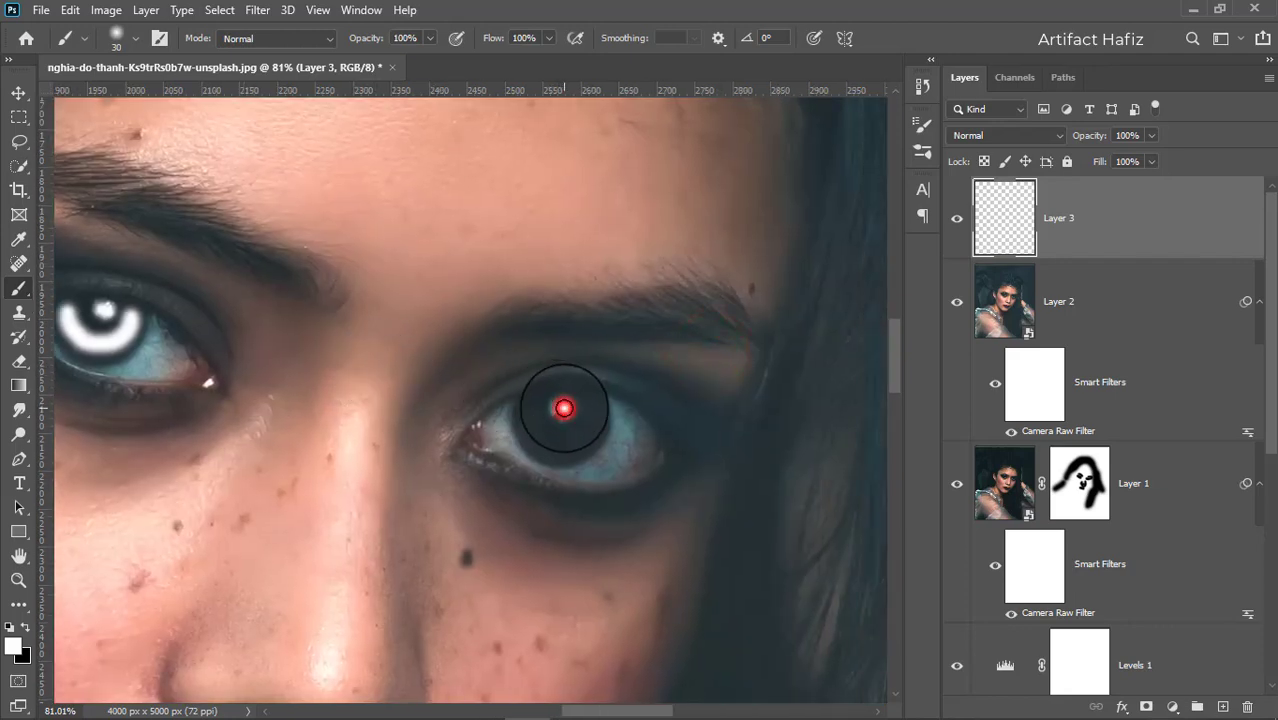
left_click(564, 408)
mouse_move(531, 402)
left_mouse_down()
mouse_move(533, 428)
mouse_move(579, 442)
mouse_move(610, 419)
mouse_move(588, 388)
left_mouse_up()
scroll(594, 405, "down", 1)
scroll(594, 405, "down", 5)
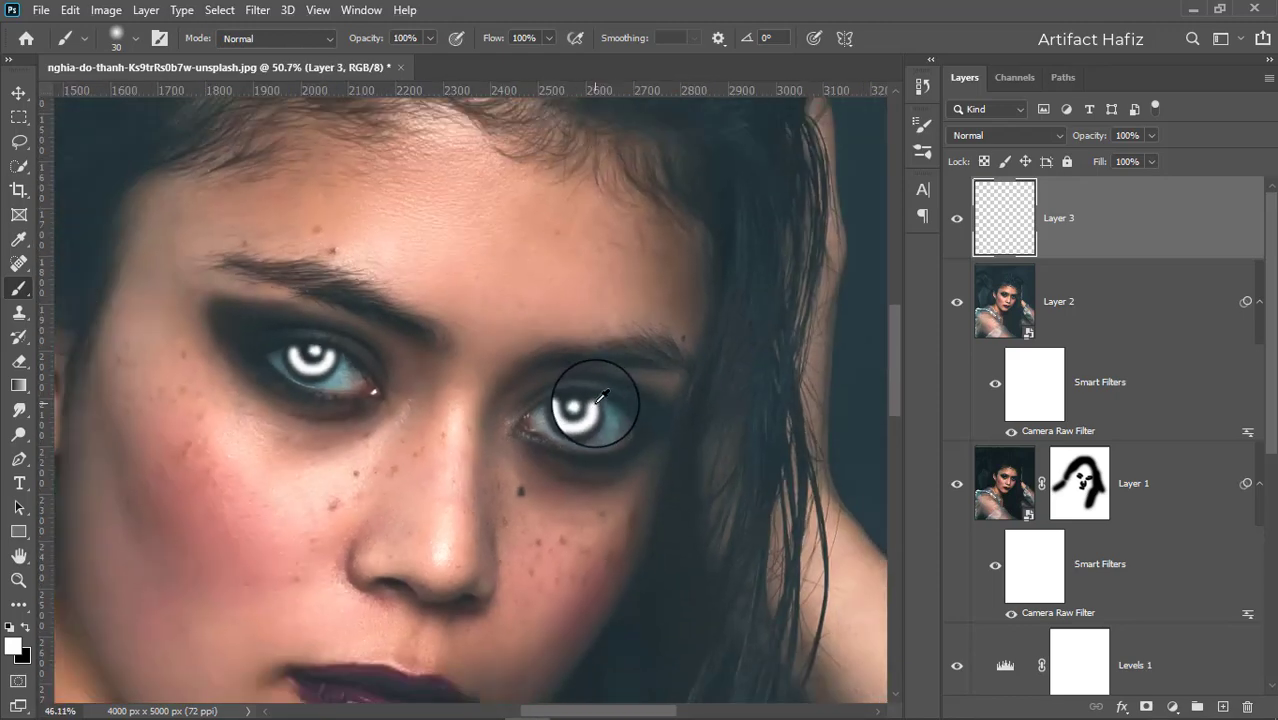
scroll(594, 405, "down", 1)
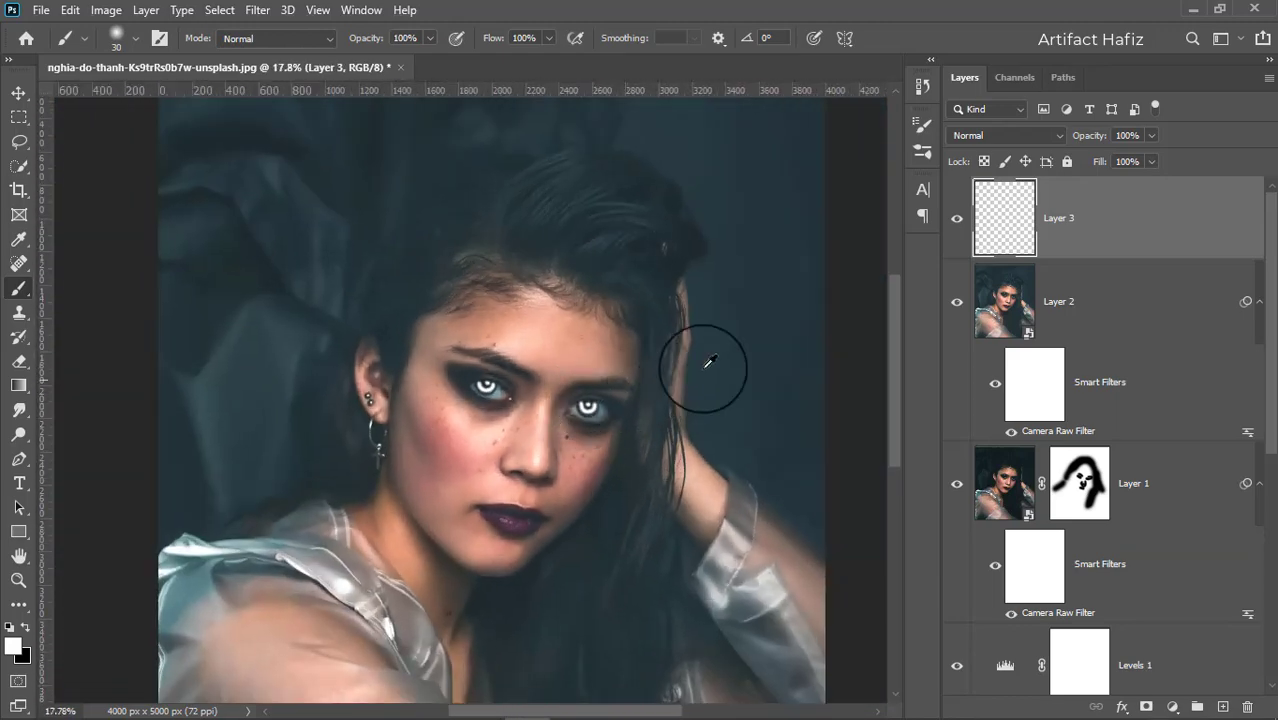
Set the catchlight layer's blend mode to Overlay and its opacity to 43%.
left_click(985, 135)
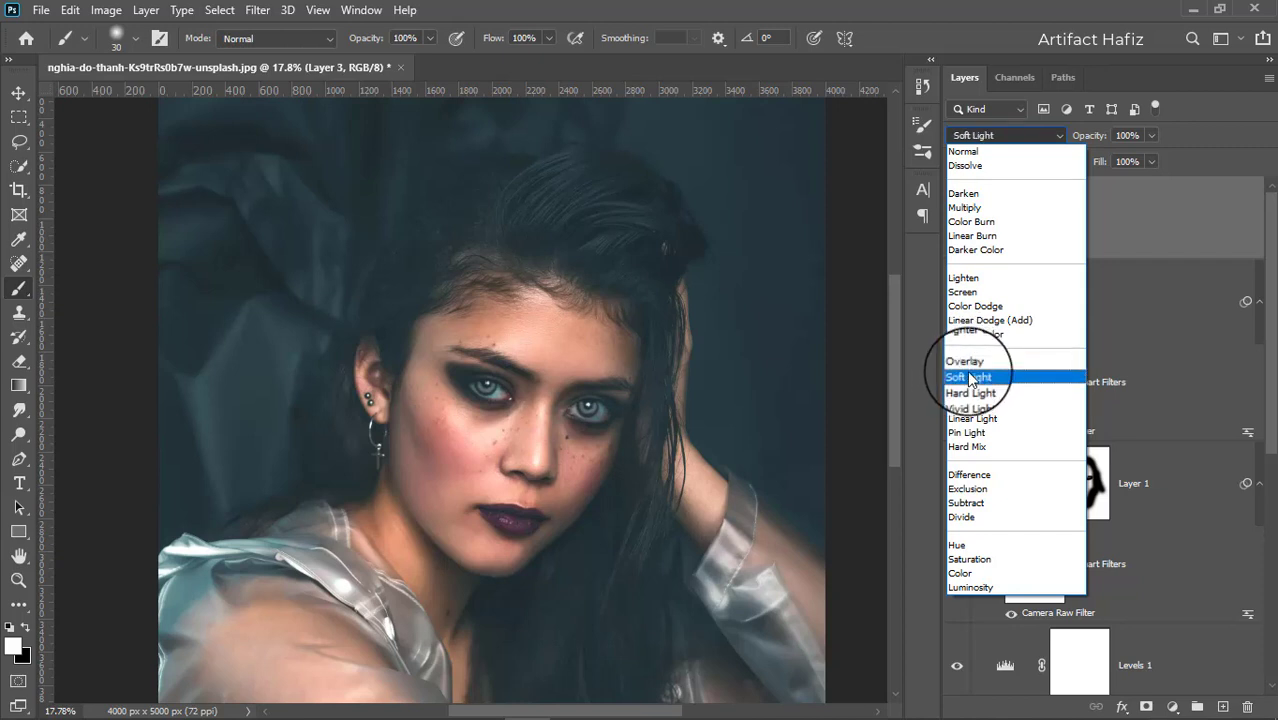
left_click(970, 364)
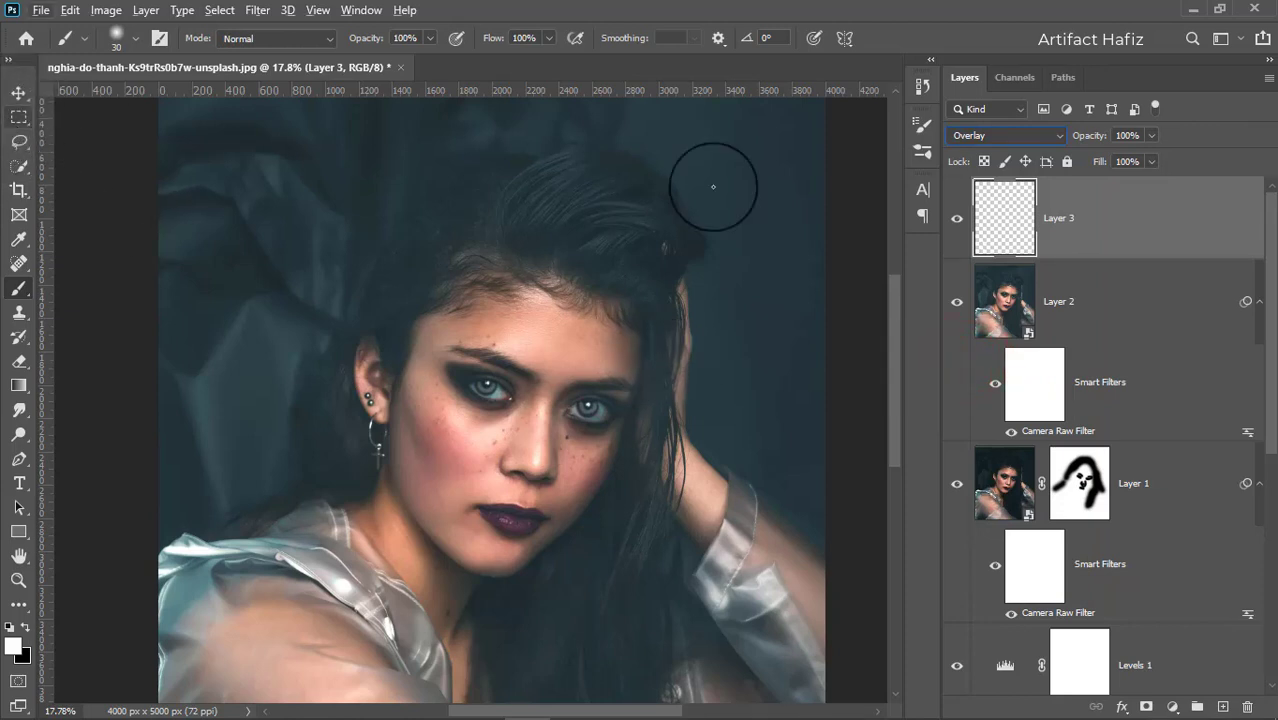
mouse_move(1119, 166)
left_mouse_down()
mouse_move(1082, 169)
mouse_move(1102, 172)
left_mouse_up()
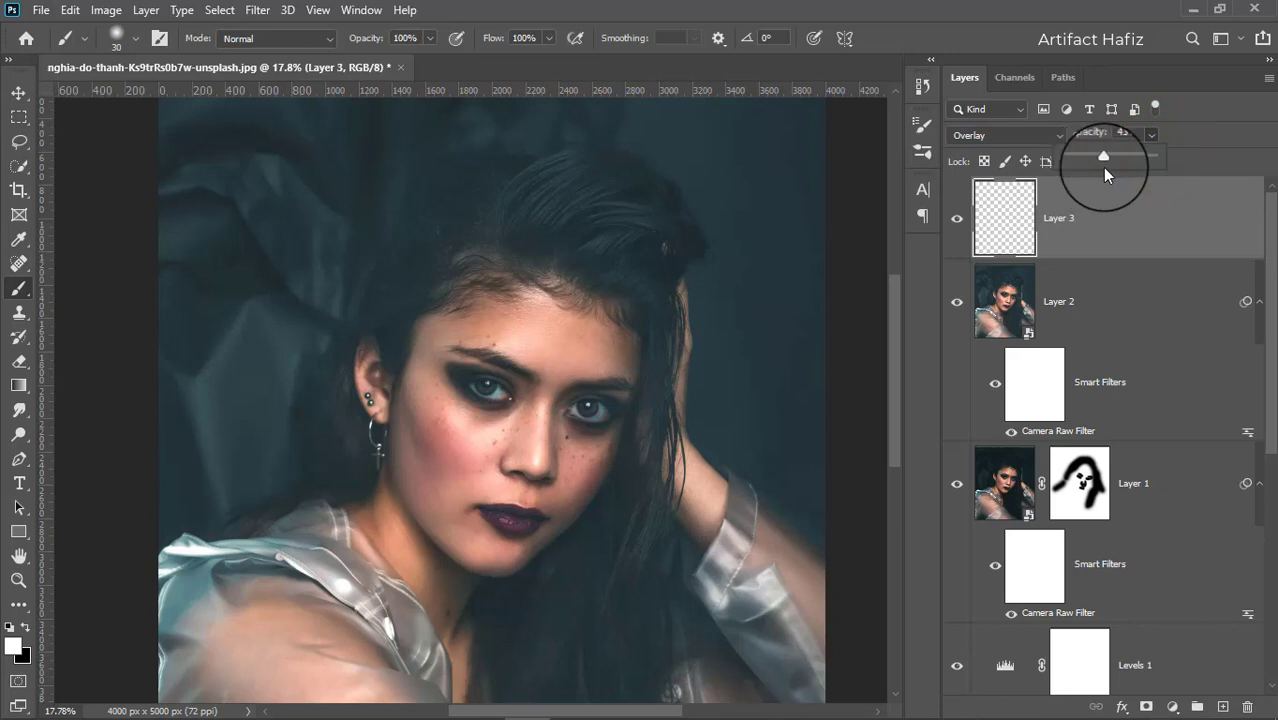
left_click(957, 222)
Compare the graded image with the original by soloing the Background layer's visibility and restoring it.
left_click(16, 93)
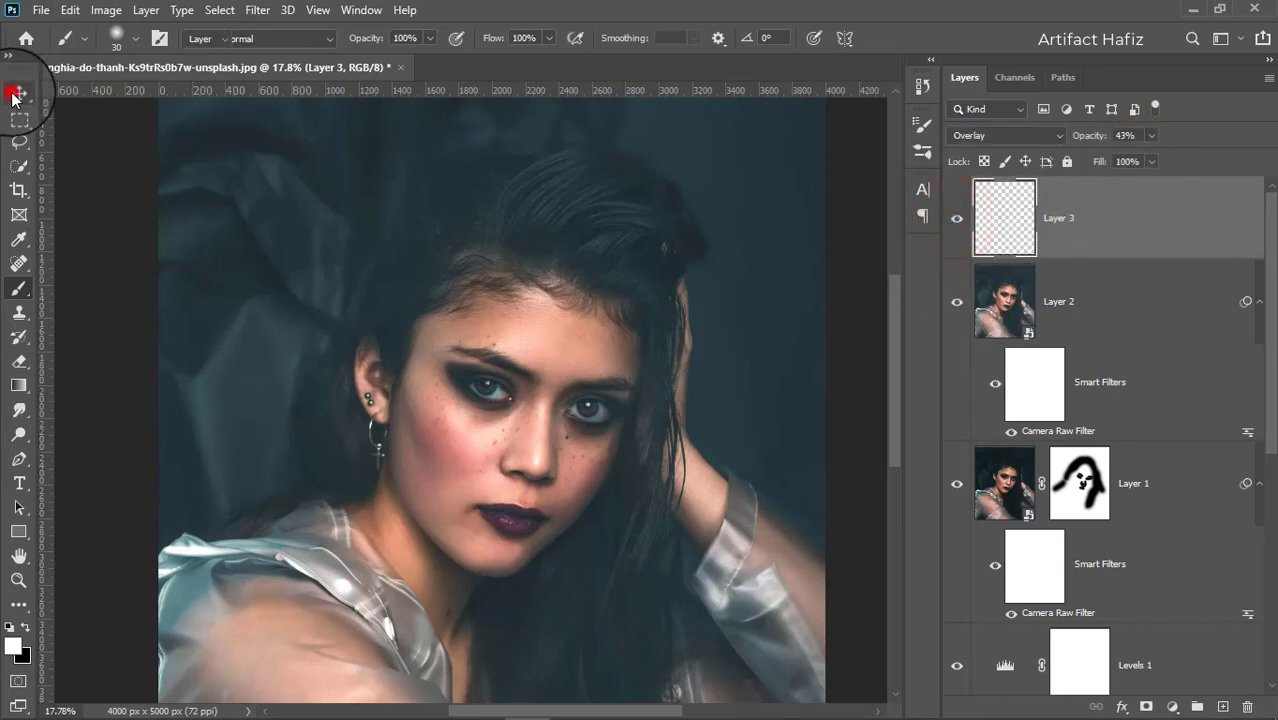
left_click(19, 117)
scroll(442, 277, "down", 4)
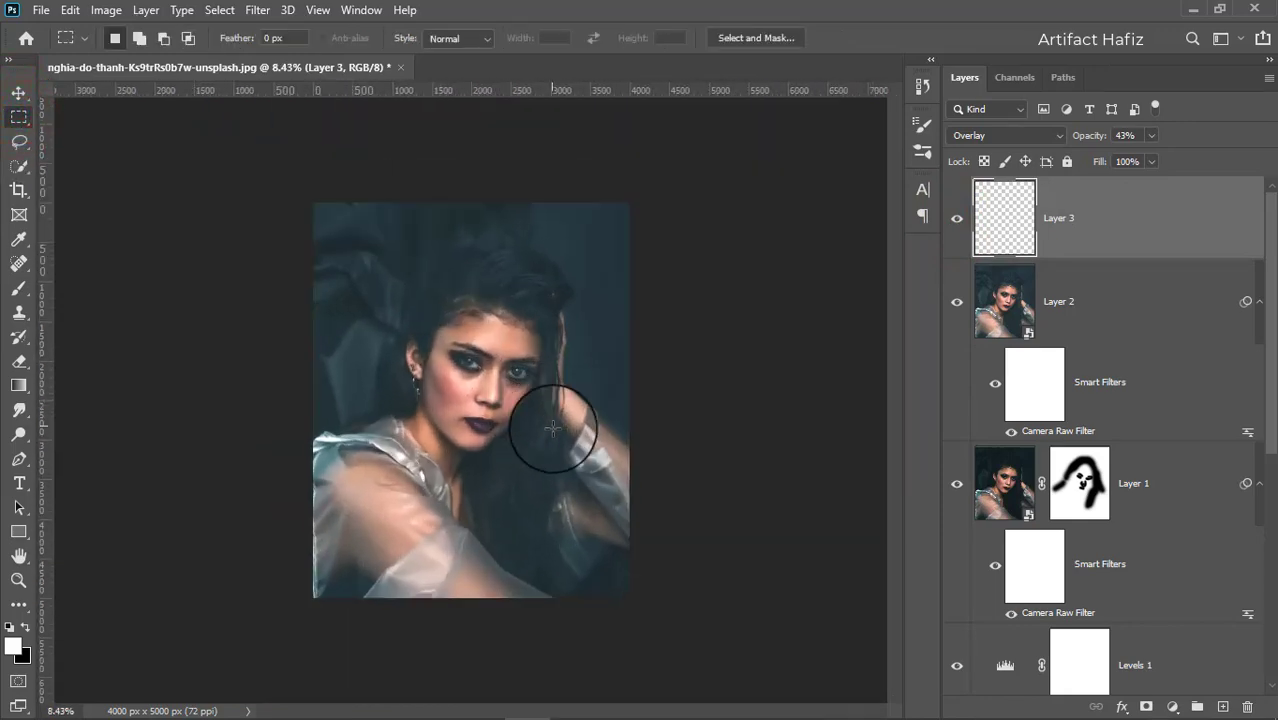
scroll(553, 428, "up", 3)
scroll(1110, 525, "down", 3)
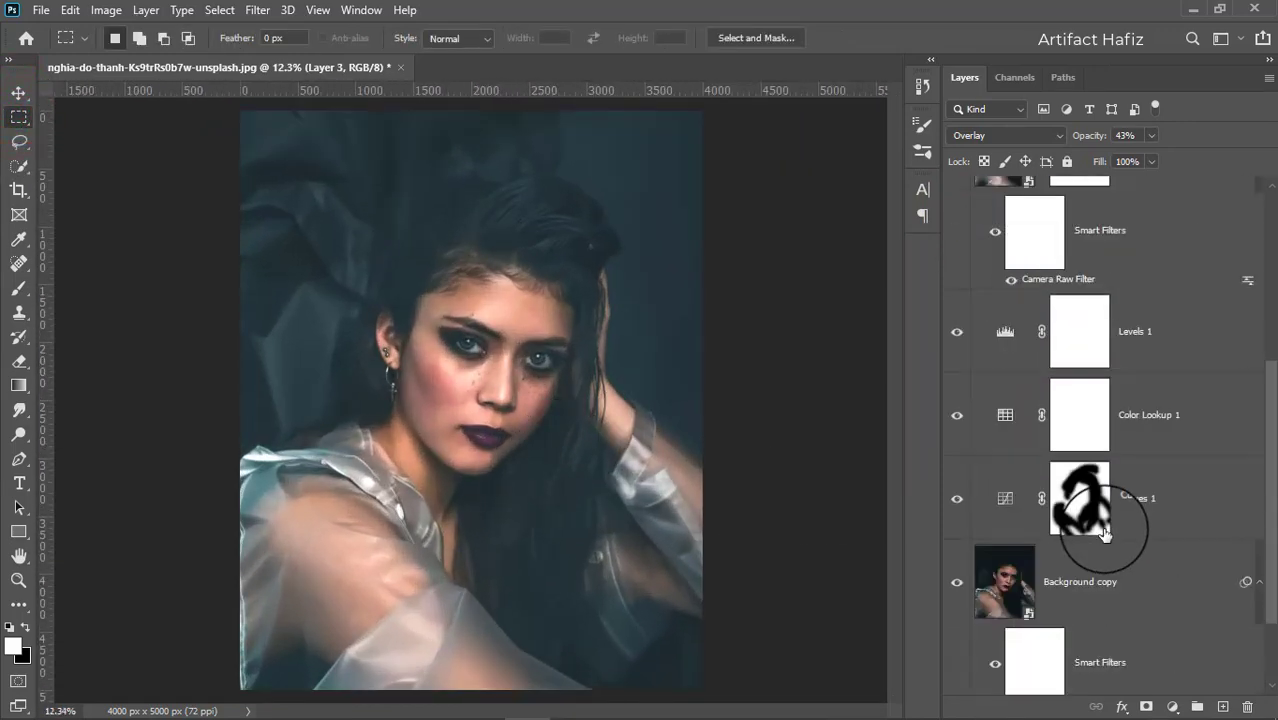
scroll(1104, 533, "down", 2)
left_click(956, 657, "alt")
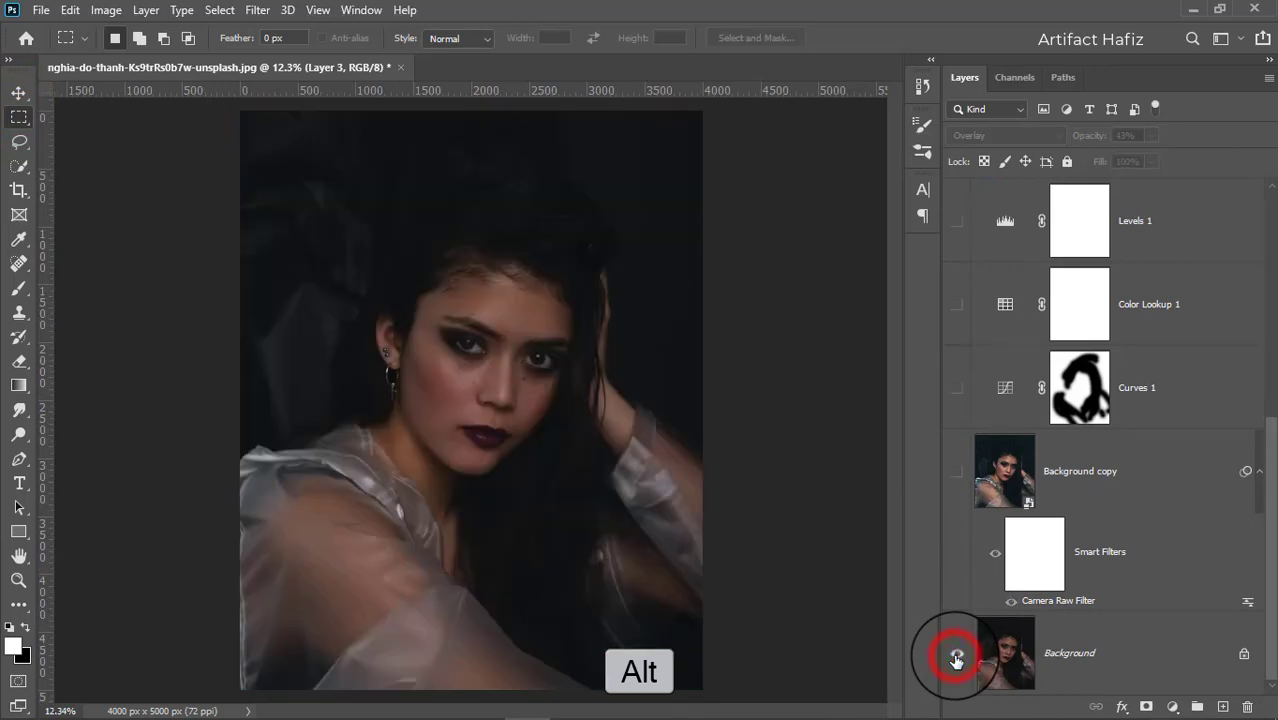
left_click(956, 658, "alt")
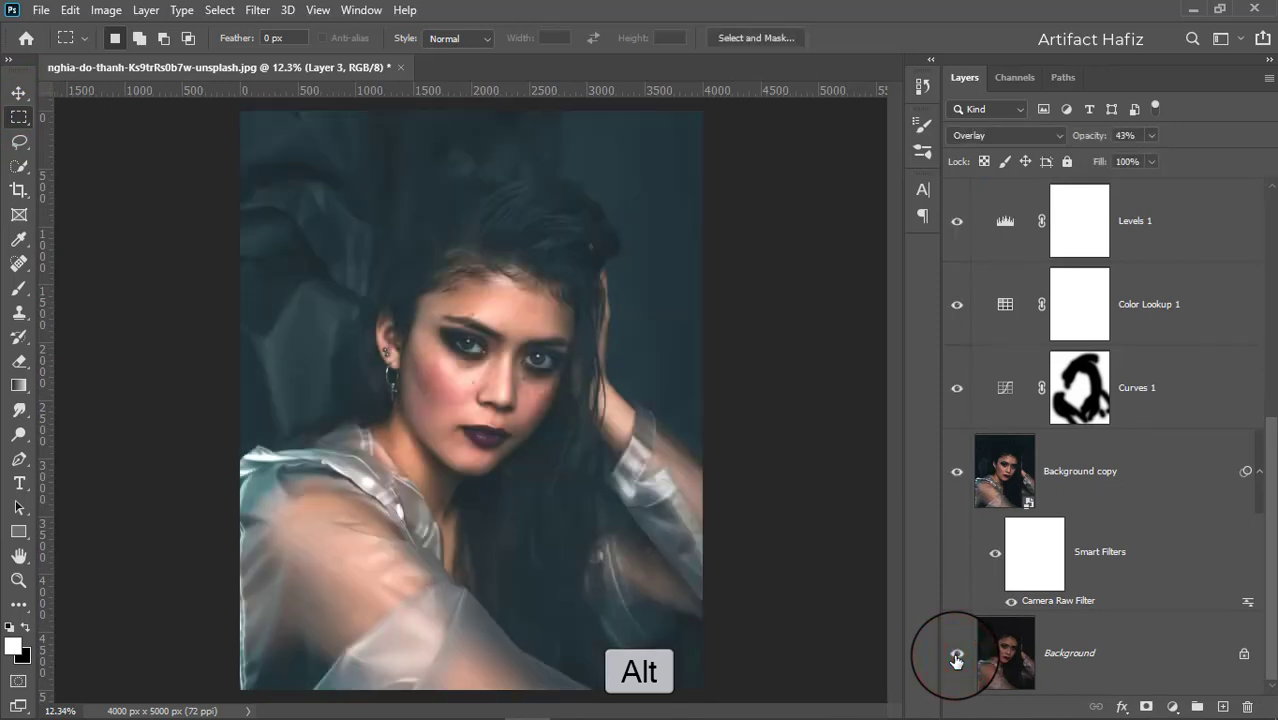
left_click(956, 658, "alt")
left_click(956, 658, "alt")
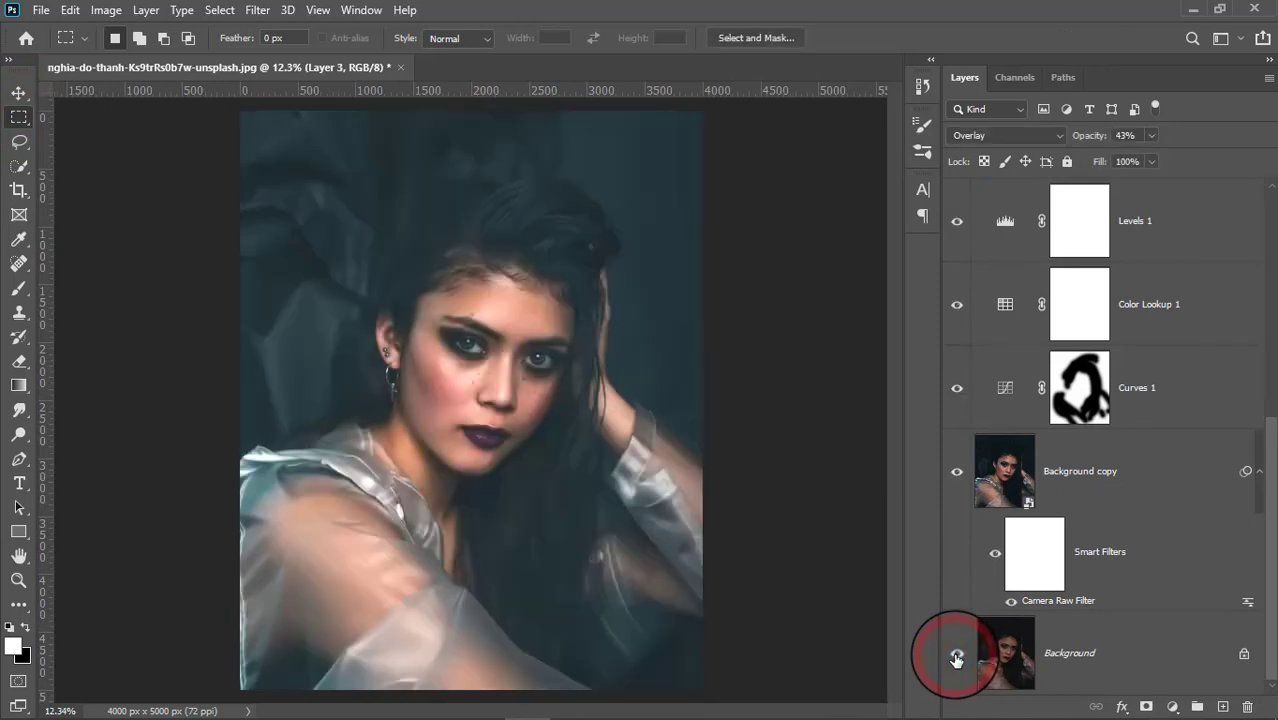